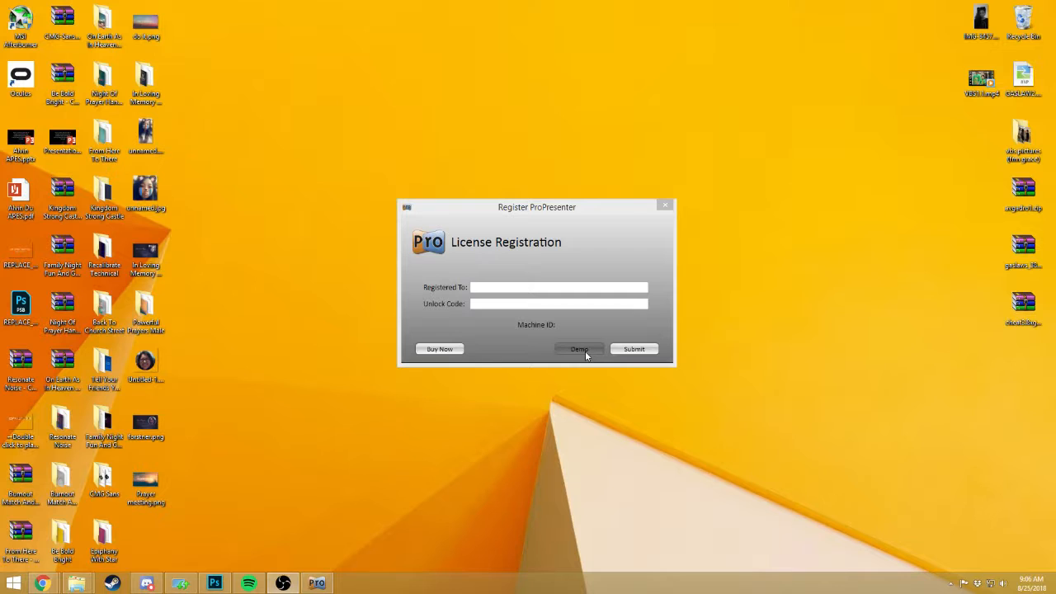
Start the program in demo mode, dismiss the security and update messages, and close the Information Center.
click(580, 350)
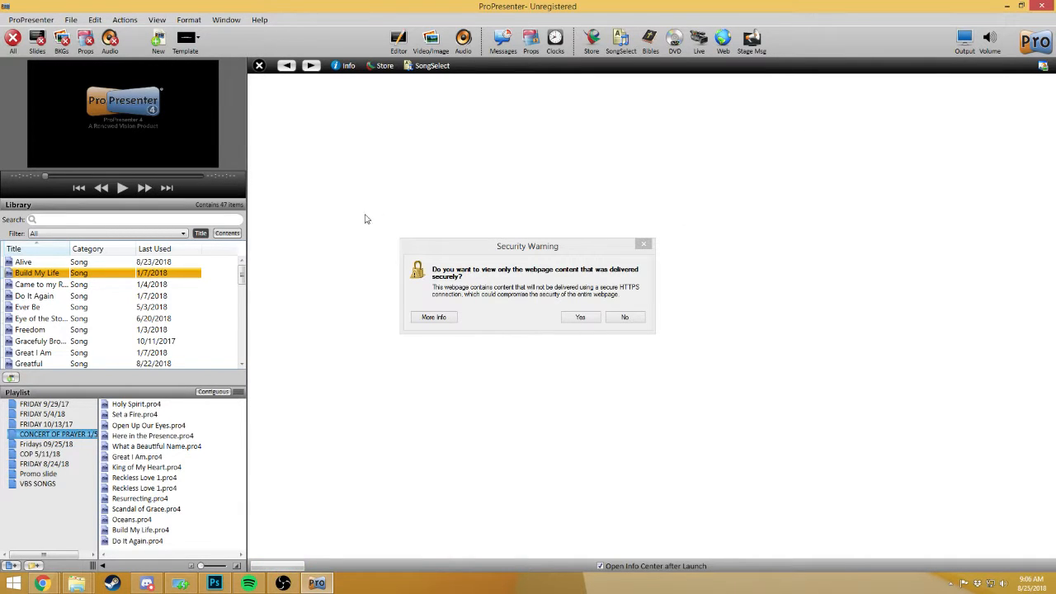
click(645, 245)
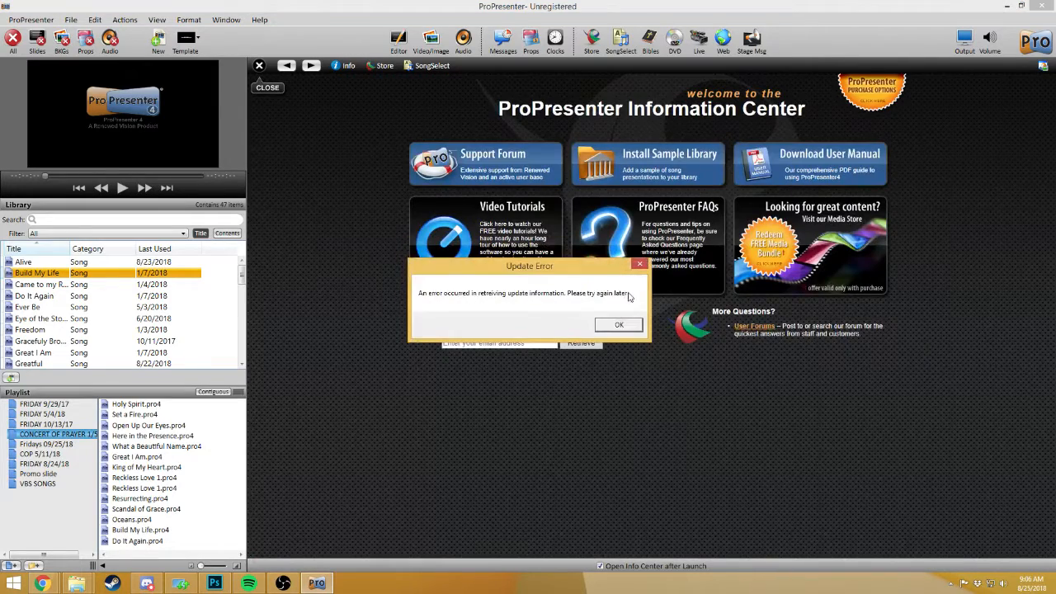
click(631, 326)
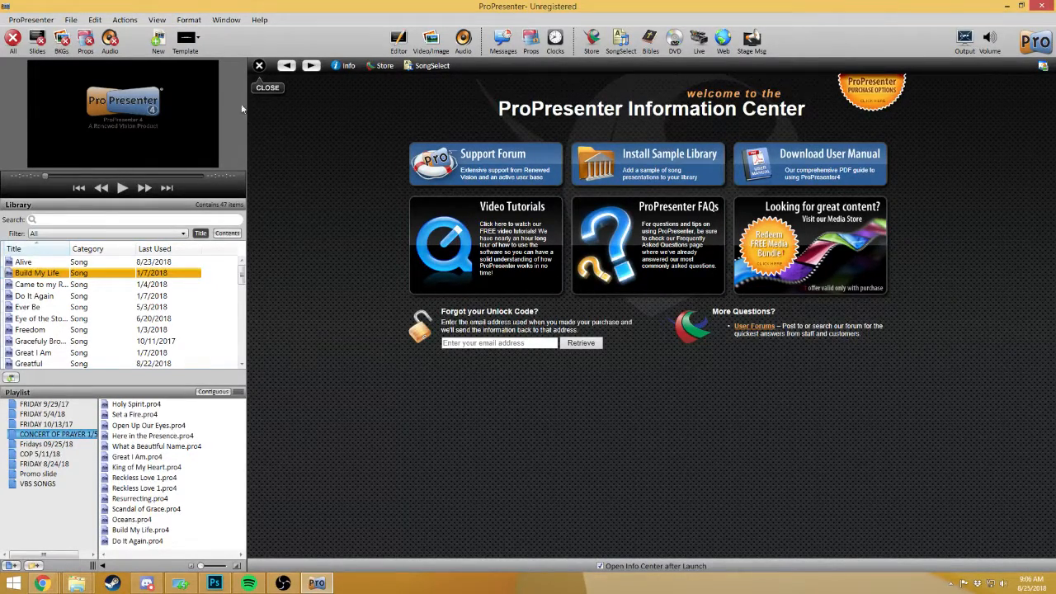
click(261, 69)
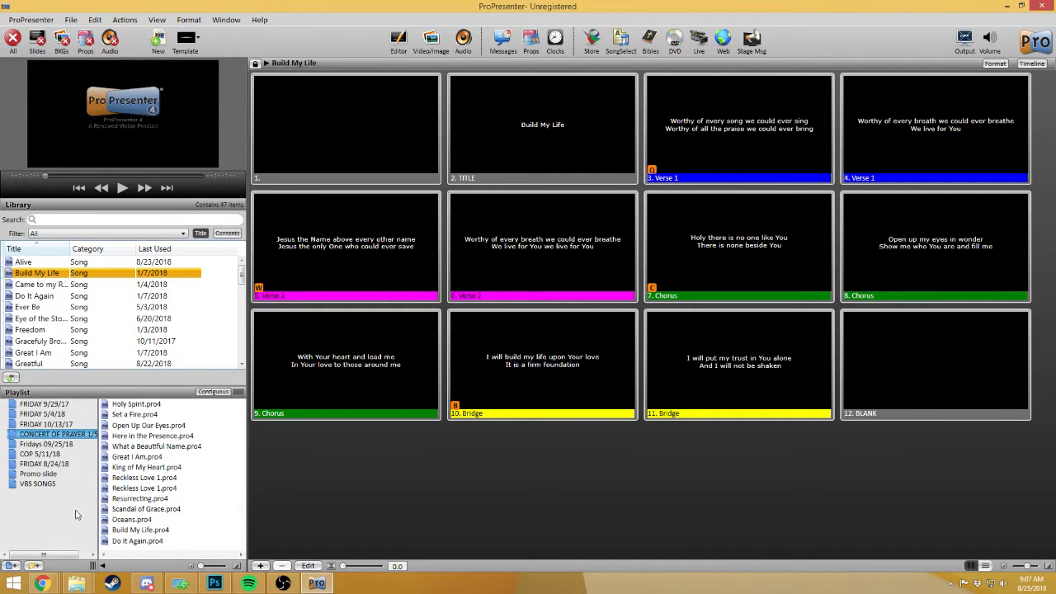
Show the first Verse 1 slide of Build My Life live and advance five slides to the second Chorus slide.
mouse_move(41, 581)
click(742, 173)
key(Right)
key(Right)
key(Right)
key(Right)
key(Right)
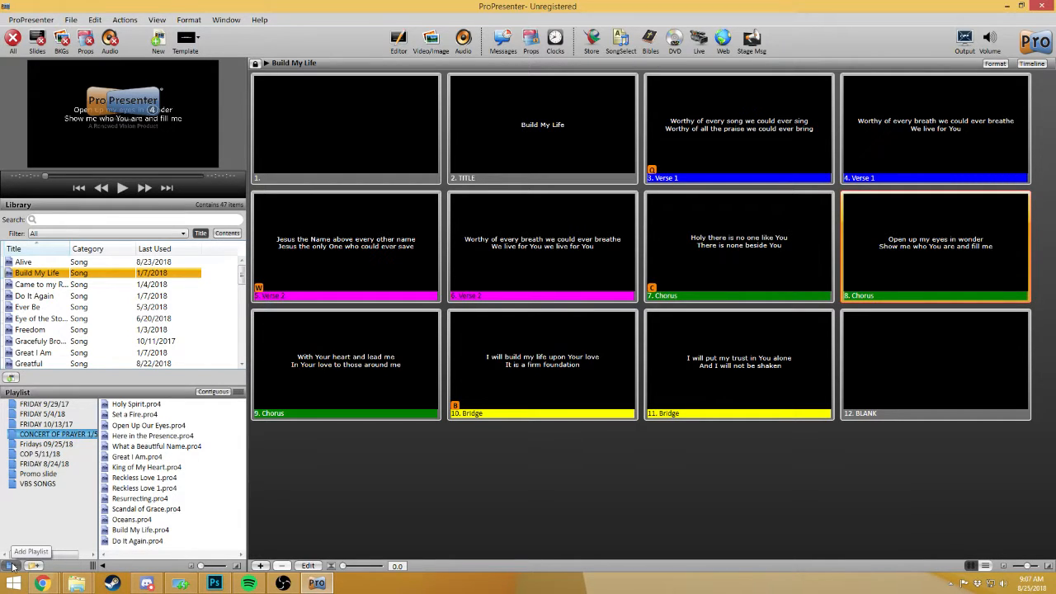
Add a new playlist named FRIDAY XX/XX/XXXX.
click(13, 566)
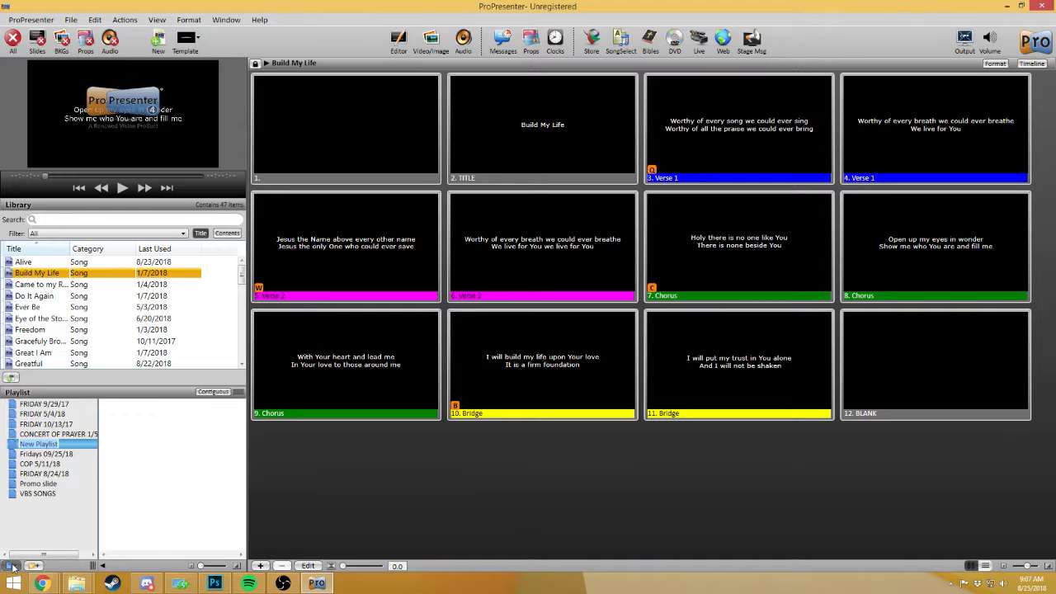
text(FRIDAT)
text(XX/XXX)
key(BackSpace)
text(/XXXX)
key(Return)
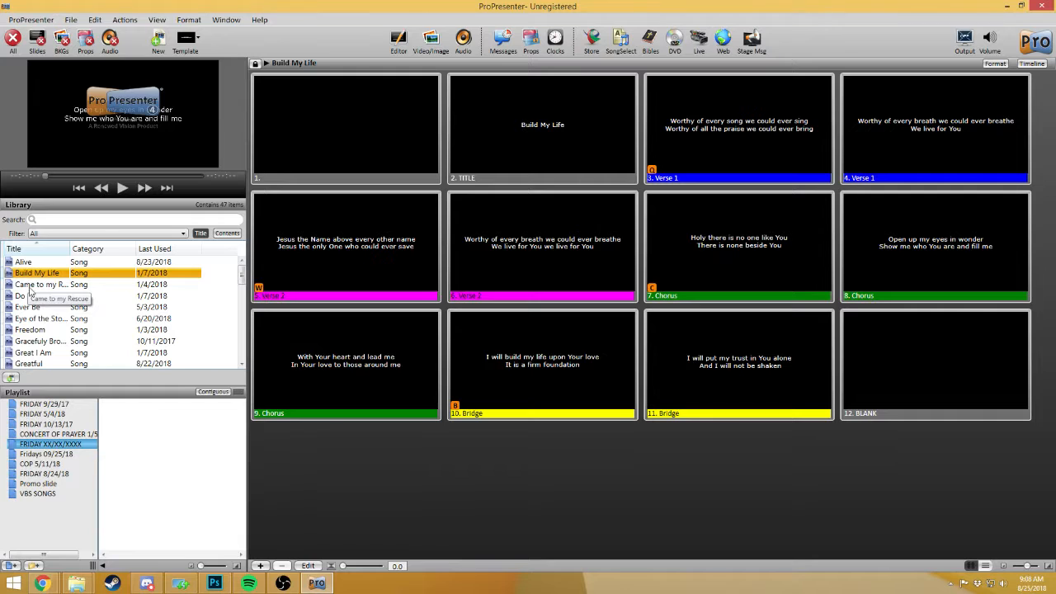
Add a new presentation to the library and try to name it Reckless love.
click(12, 378)
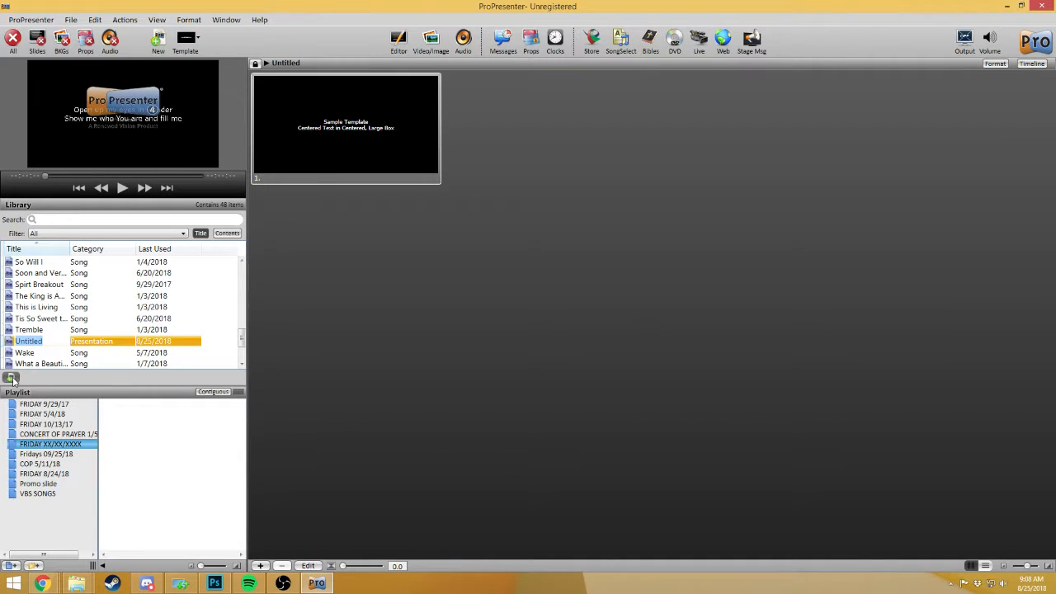
text(Reckless love)
key(Return)
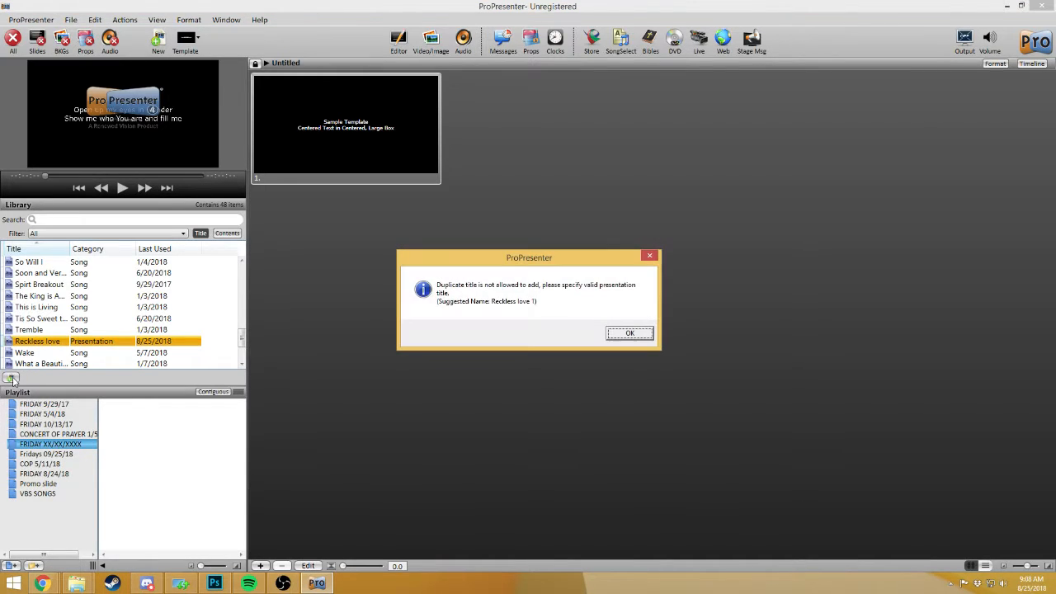
click(630, 333)
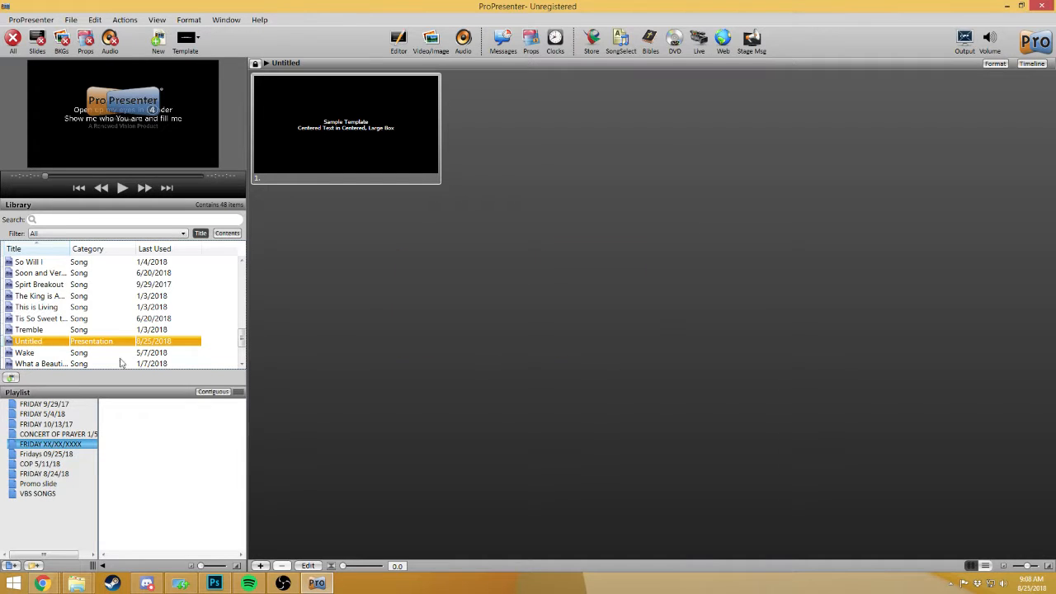
Rename the untitled library presentation as Reckless love testing.
click(43, 345)
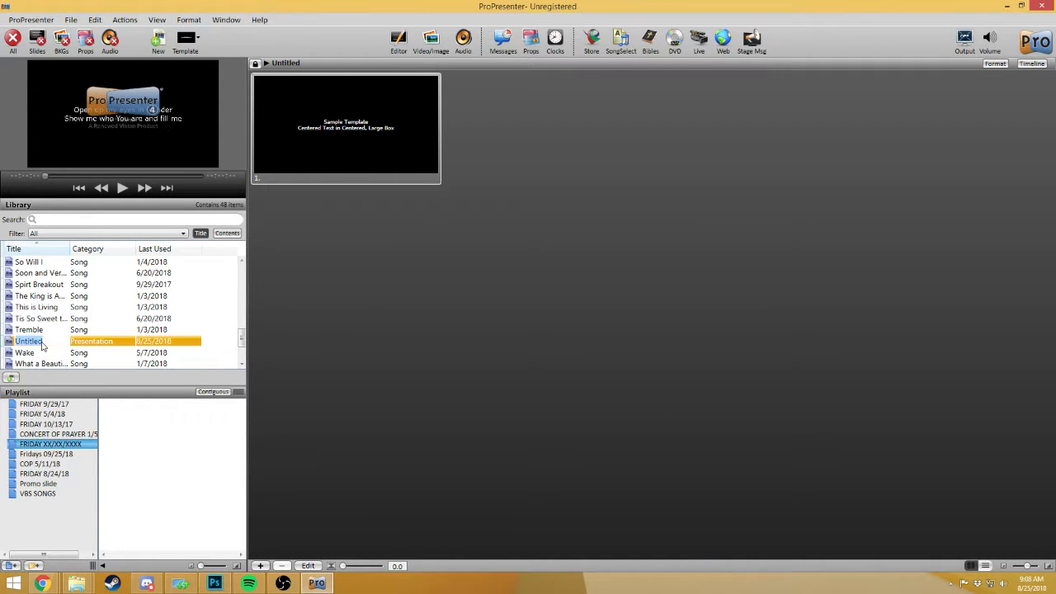
text(REck)
key(BackSpace)
key(BackSpace)
key(BackSpace)
text(eckless love testing)
key(Return)
Add Reckless love testing and Do It Again from the library to the FRIDAY XX/XX/XXXX playlist.
scroll(85, 327, up, 5)
scroll(85, 328, down, 3)
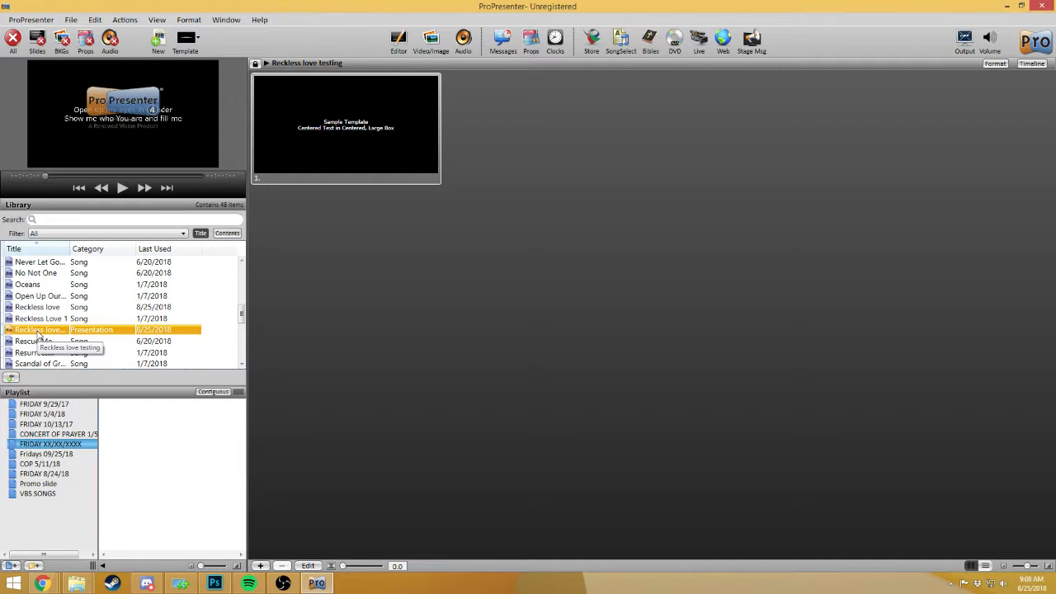
drag(38, 334, 143, 447)
scroll(85, 349, up, 10)
drag(36, 297, 168, 416)
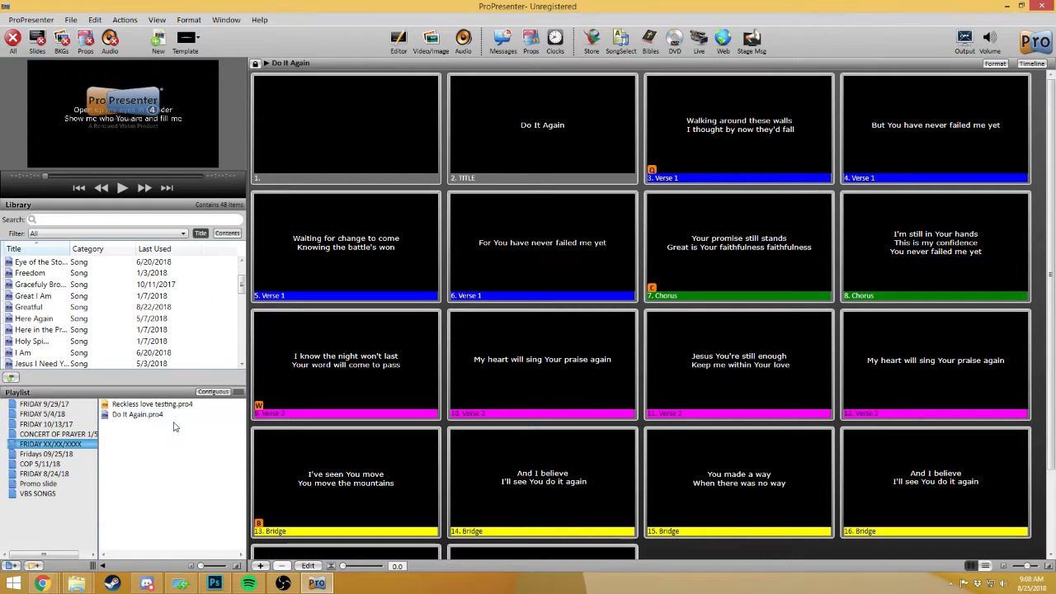
Switch between Reckless love testing and Do It Again in the playlist to compare their slides.
click(164, 405)
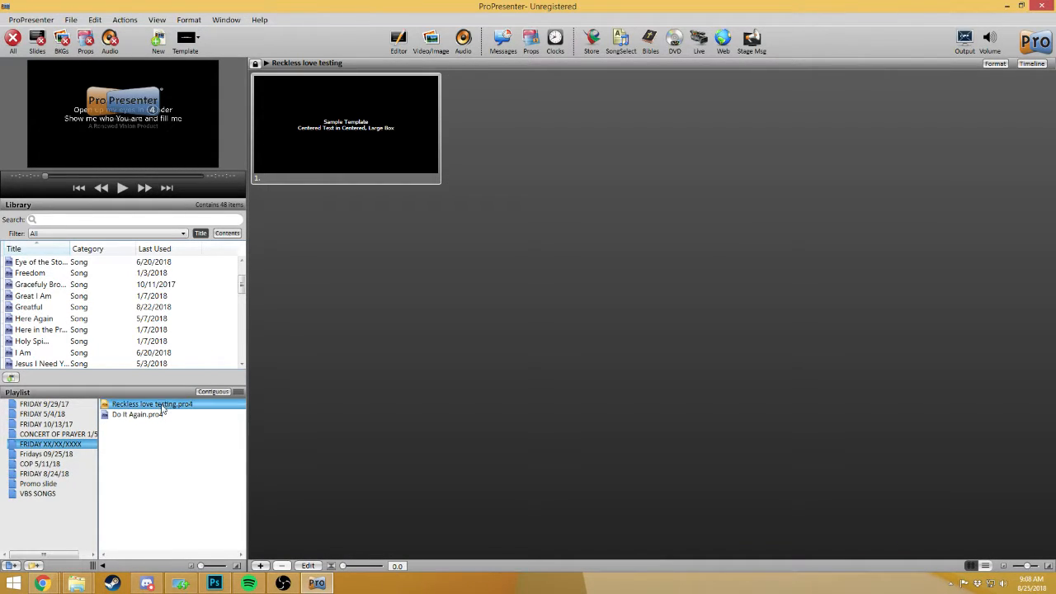
click(161, 415)
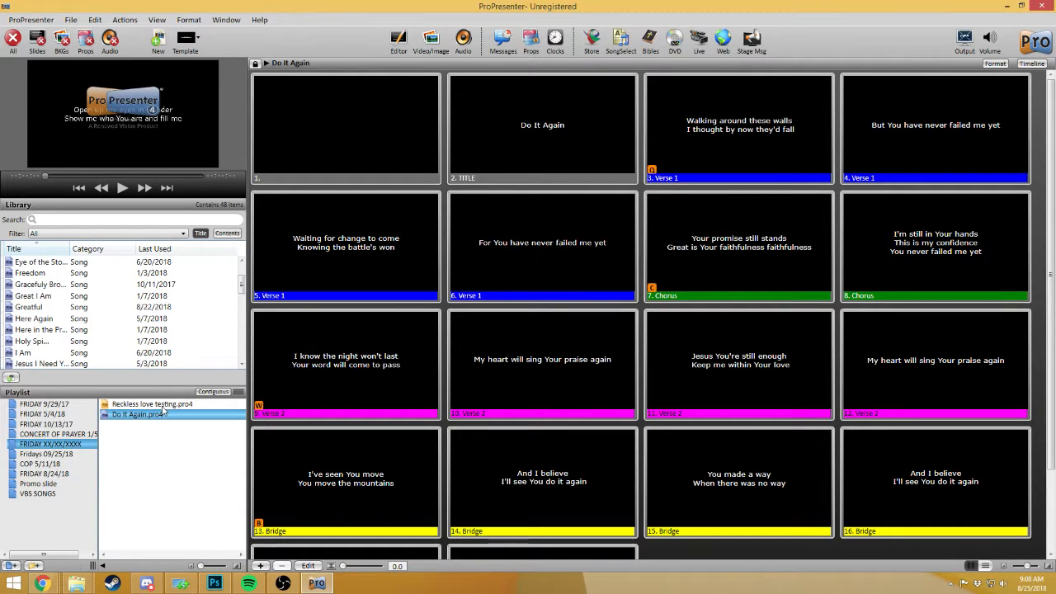
click(165, 404)
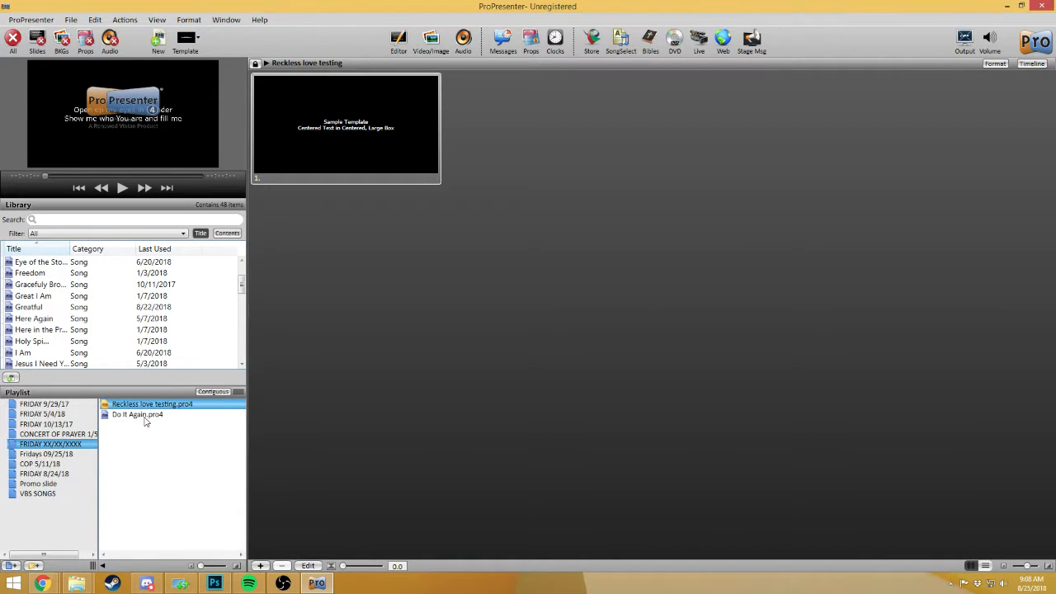
click(146, 415)
mouse_move(146, 416)
mouse_down()
mouse_move(147, 406)
mouse_move(149, 433)
mouse_move(146, 418)
mouse_up()
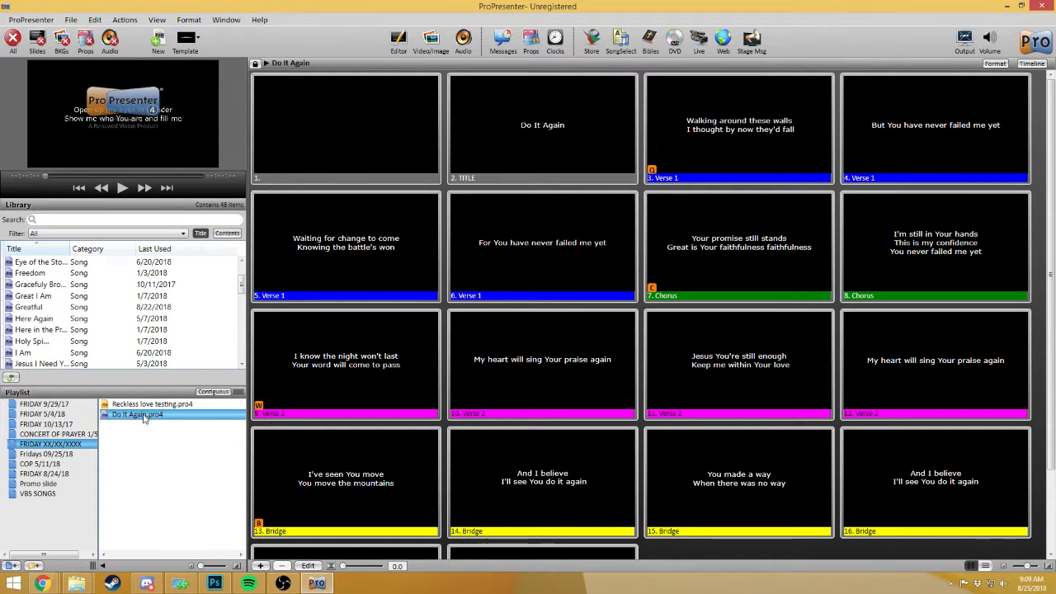
click(146, 406)
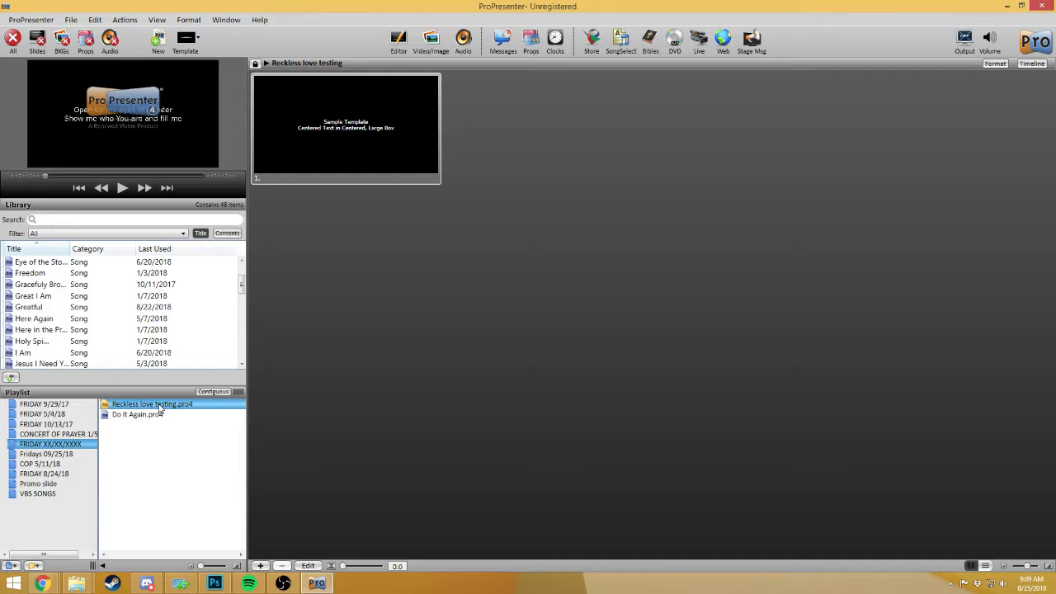
Show the first slide of Reckless love testing live and add template slides until the presentation holds 21.
click(365, 109)
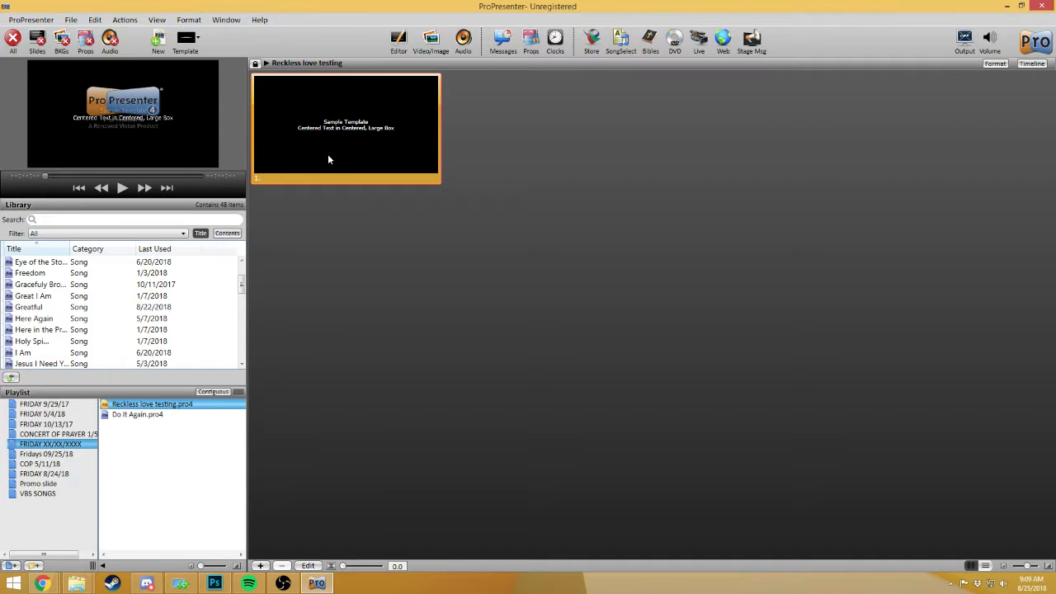
click(261, 566)
double_click(260, 567)
double_click(261, 566)
double_click(260, 566)
click(261, 566)
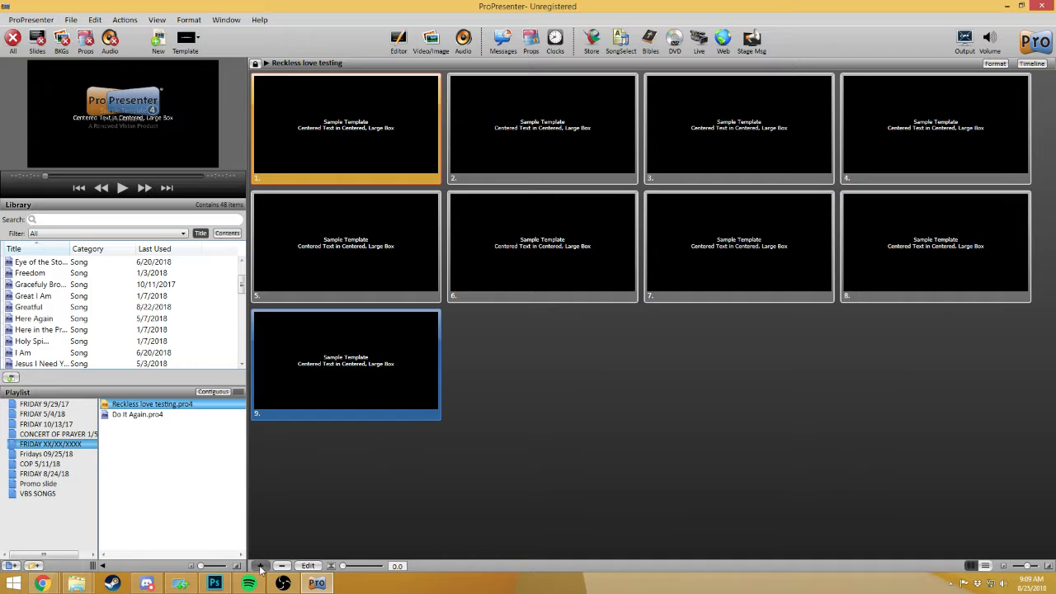
double_click(261, 566)
click(261, 566)
double_click(261, 567)
click(261, 566)
double_click(261, 566)
double_click(260, 566)
click(261, 566)
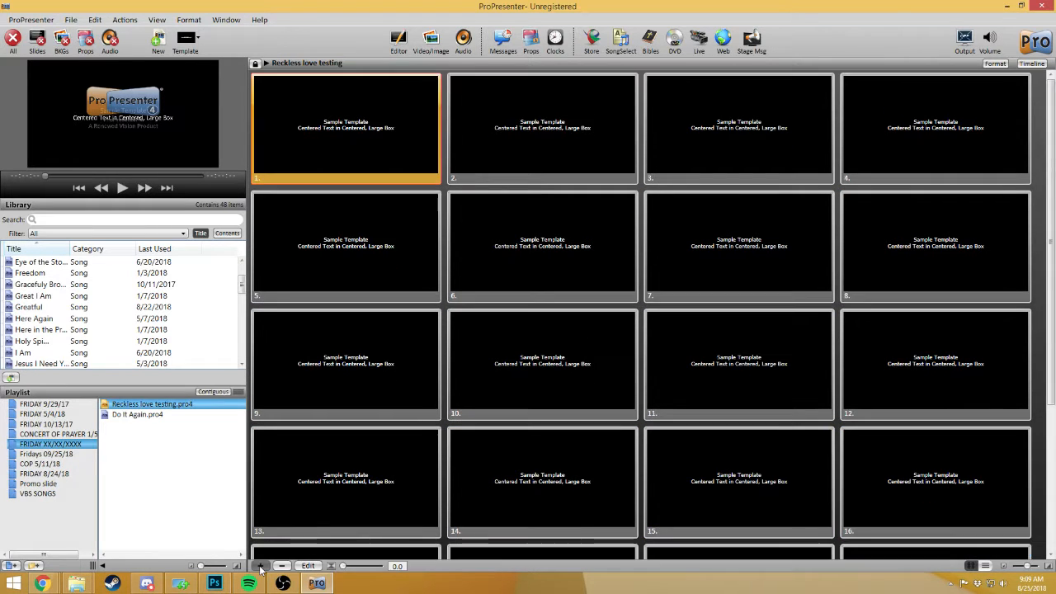
click(261, 566)
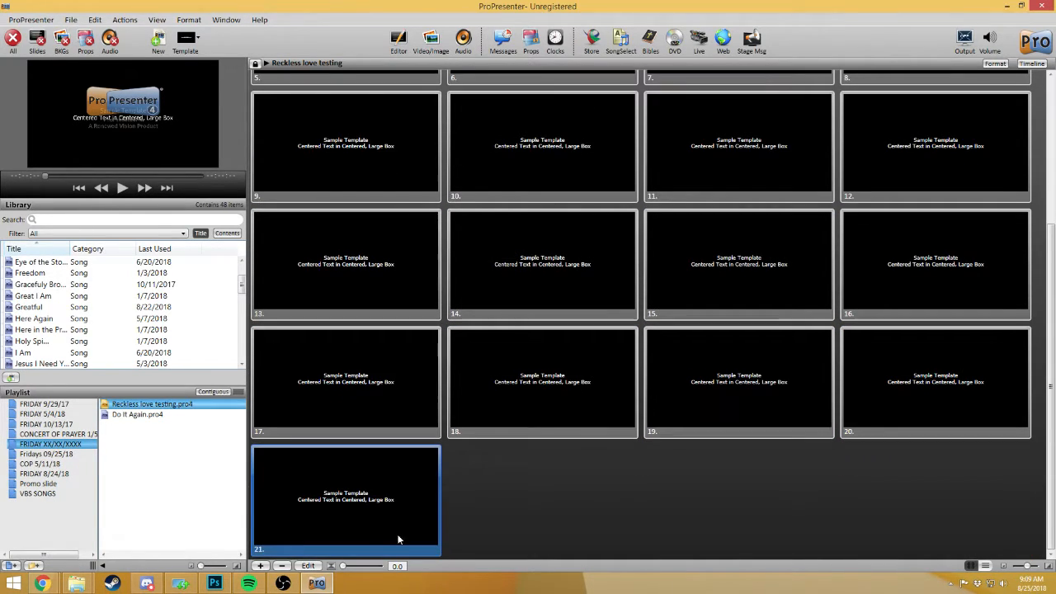
Show several slides from the first three rows of Reckless love testing live, one after another, ending on slide 9.
scroll(386, 529, up, 3)
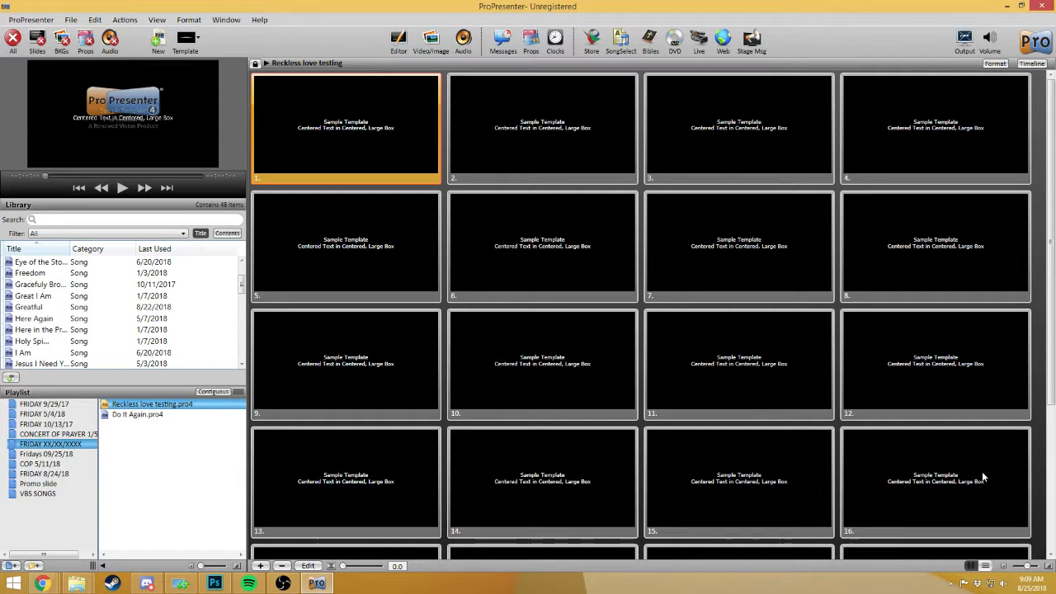
click(579, 160)
click(735, 150)
click(873, 145)
click(401, 290)
click(554, 245)
click(743, 247)
click(939, 251)
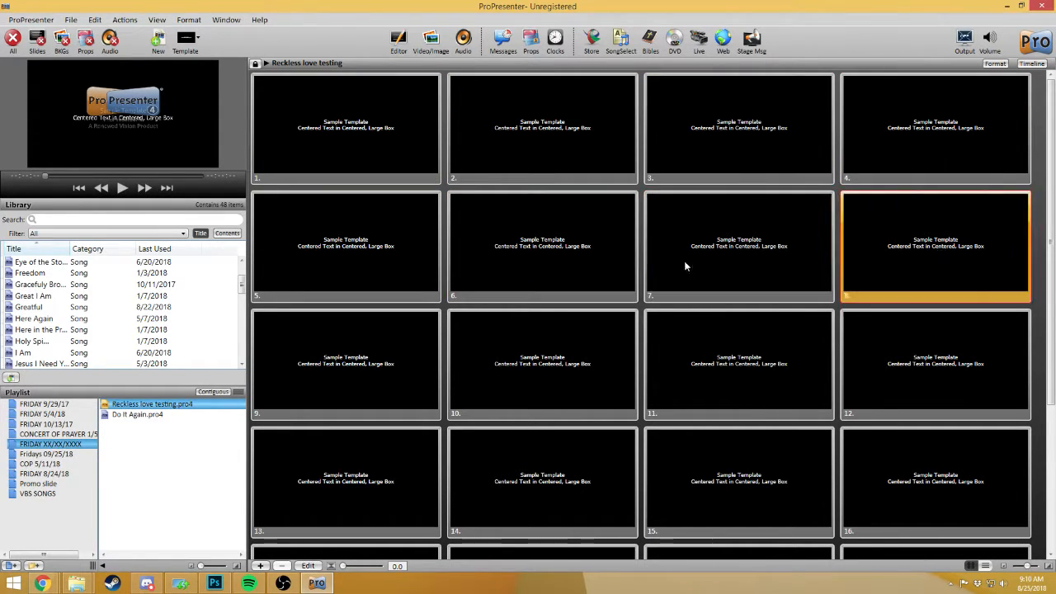
click(370, 152)
click(553, 140)
click(741, 132)
click(936, 163)
click(936, 248)
click(724, 237)
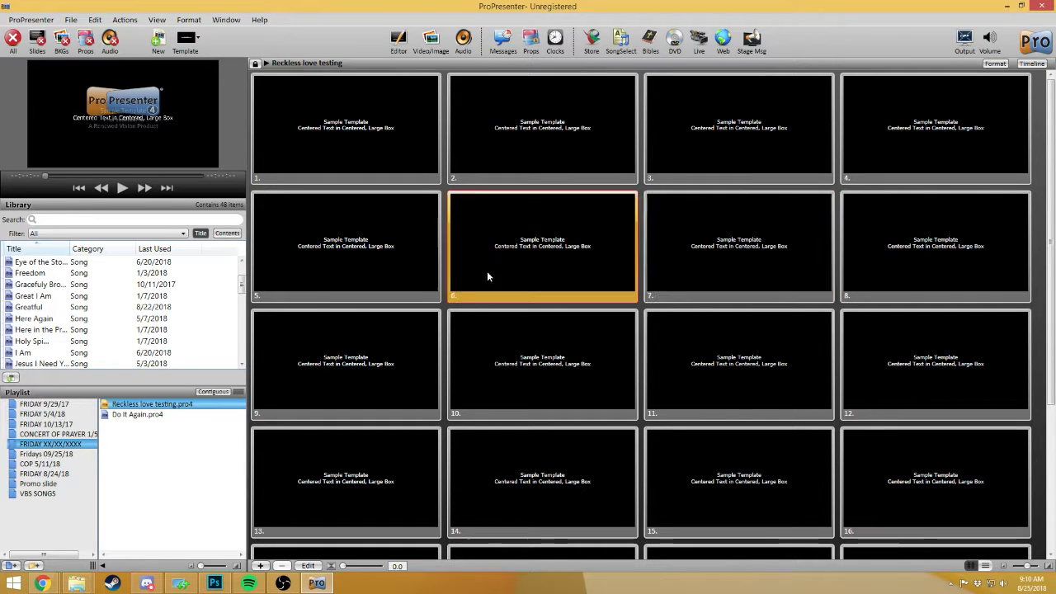
click(514, 273)
click(329, 381)
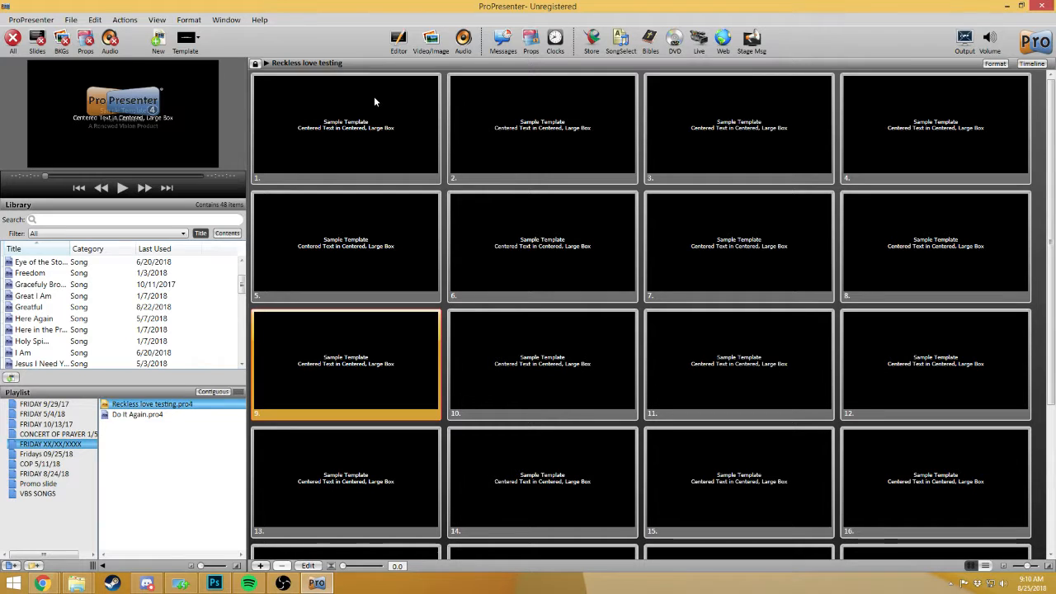
Open slide 1 in the slide editor and set the font of its entire sample text to Verdana.
click(396, 45)
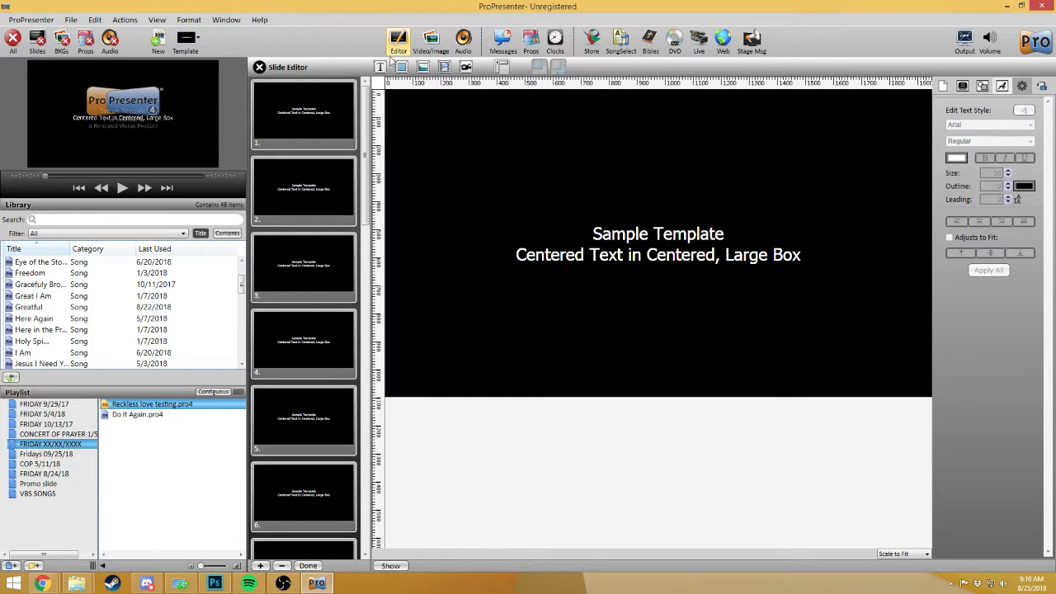
click(328, 141)
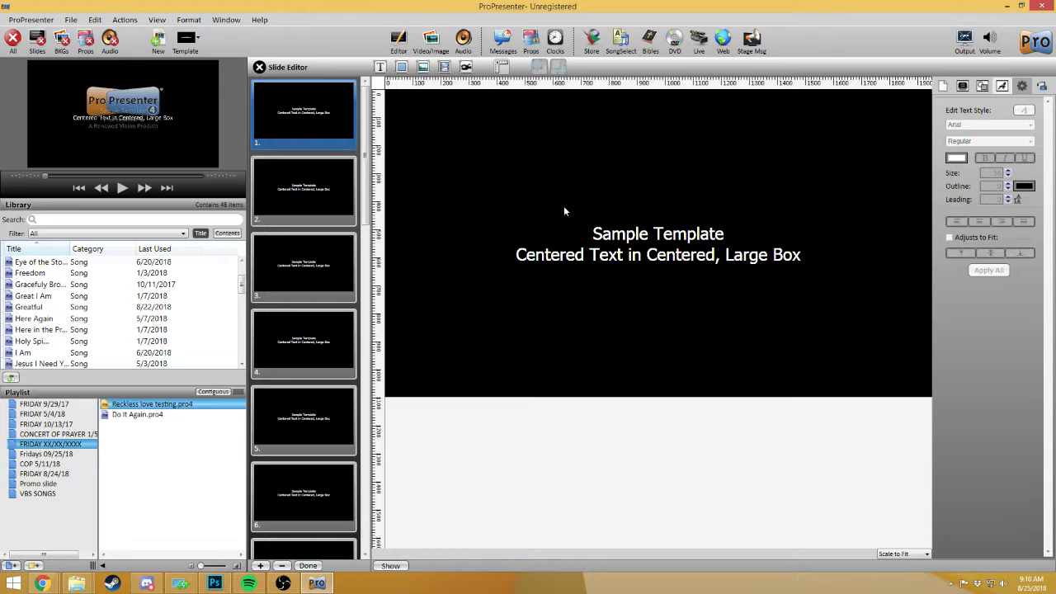
click(792, 260)
double_click(792, 259)
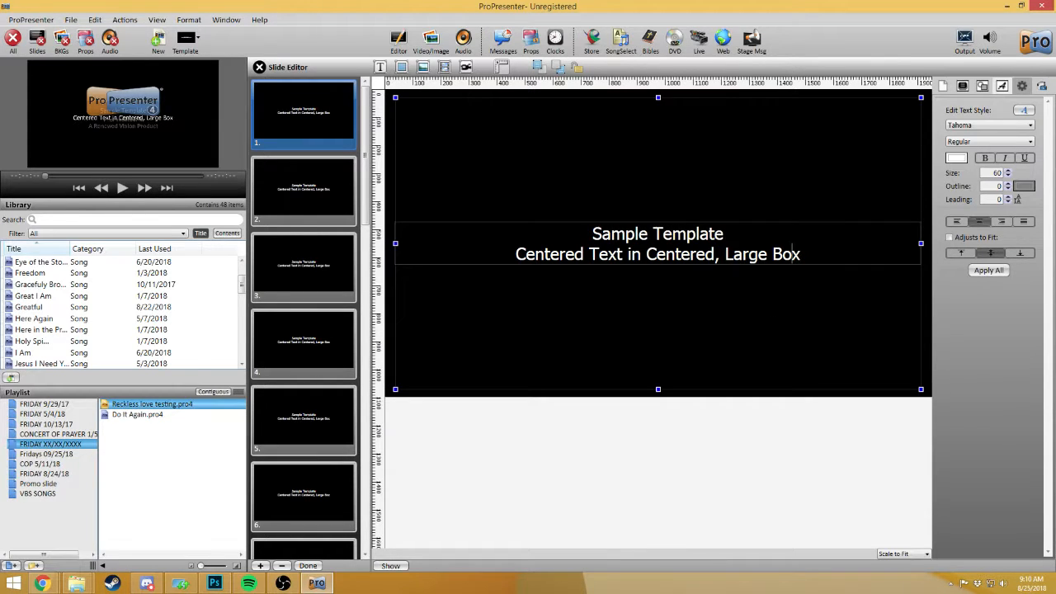
drag(794, 256, 591, 234)
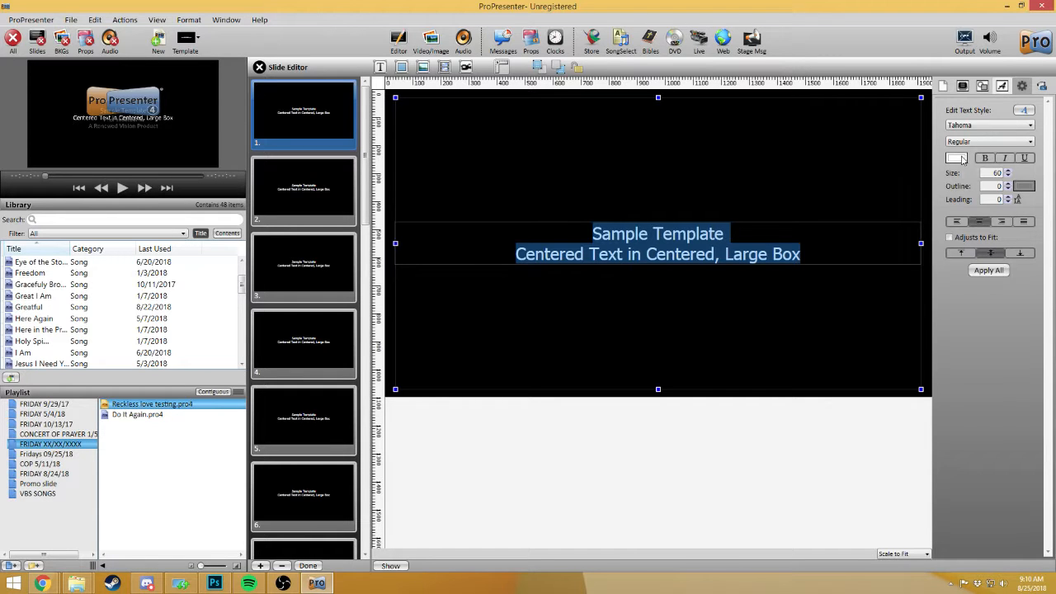
click(970, 126)
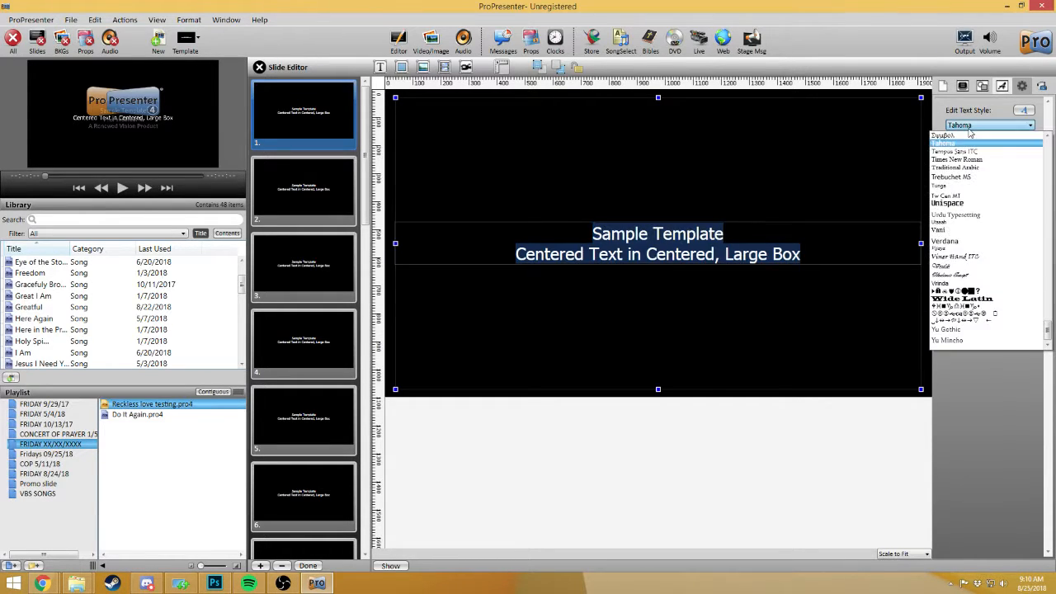
click(964, 239)
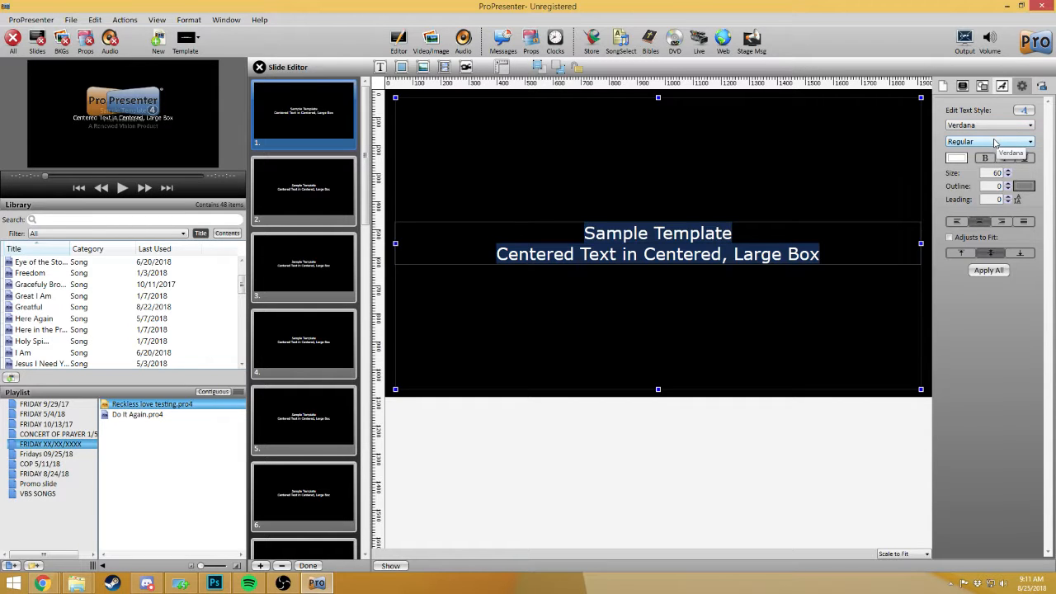
Reduce the selected sample text on slide 1 to font size 50.
click(1007, 176)
double_click(1007, 176)
click(1007, 176)
double_click(1007, 176)
click(1007, 176)
click(1007, 176)
click(1007, 176)
click(1007, 175)
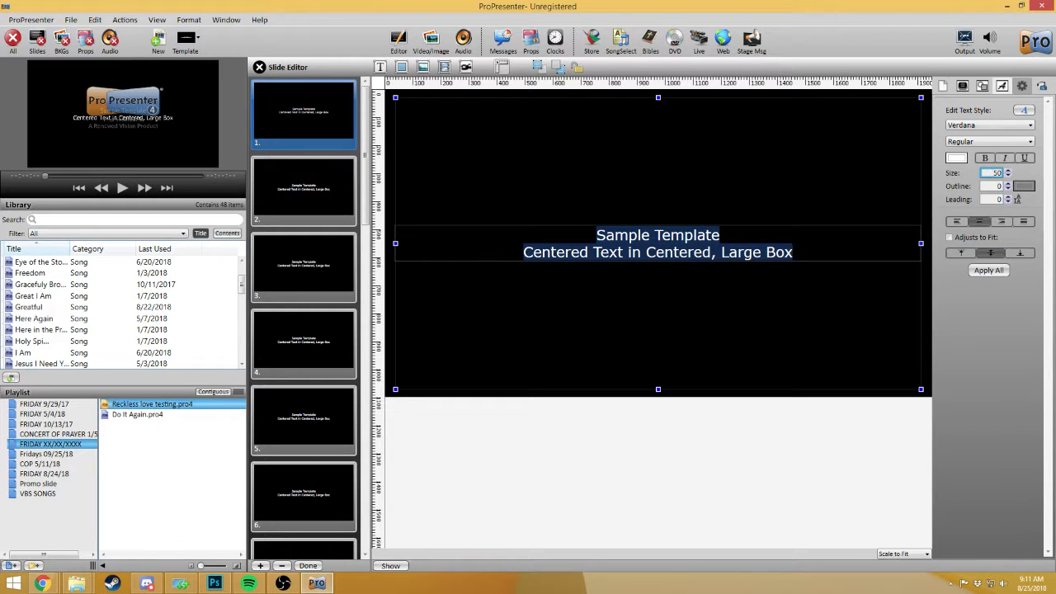
Try left and right alignment on slide 1's sample text, ending with justified alignment.
click(957, 221)
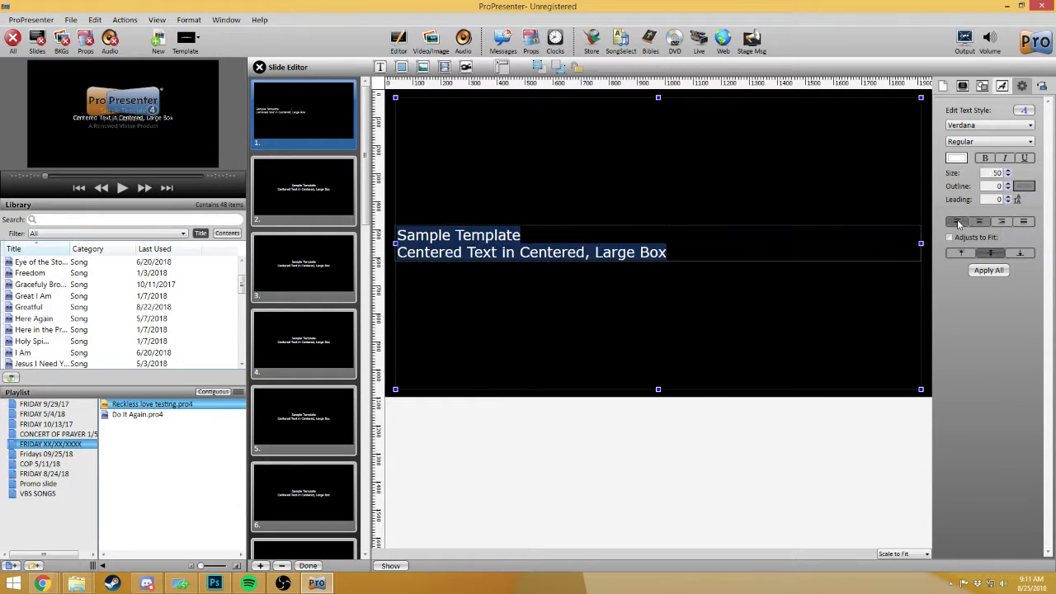
click(1004, 222)
click(1023, 221)
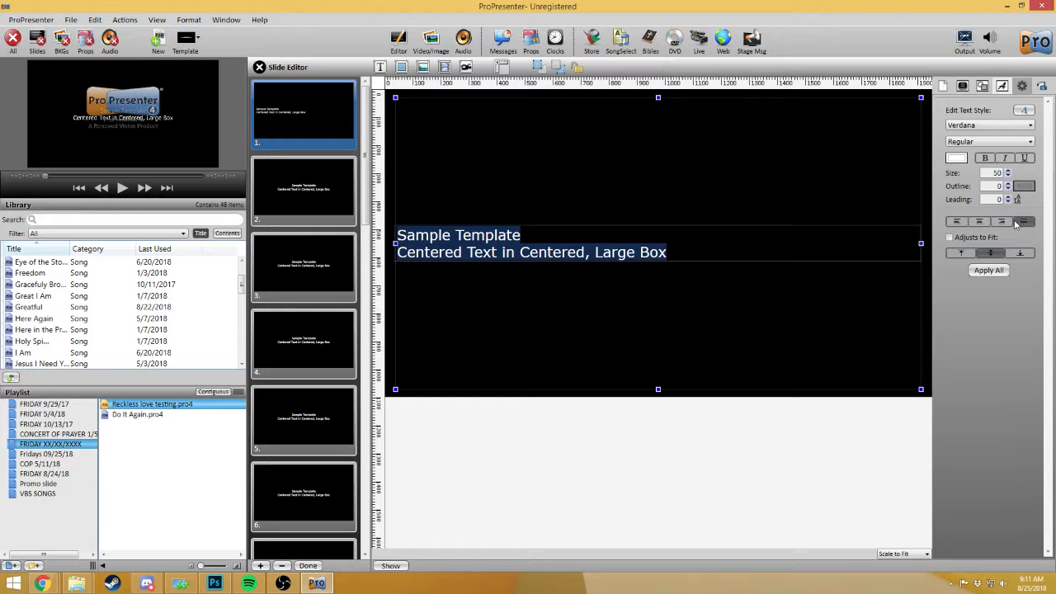
Center slide 1's sample text horizontally, try top and bottom alignment before settling on vertical middle, and apply the style to all slides.
click(980, 222)
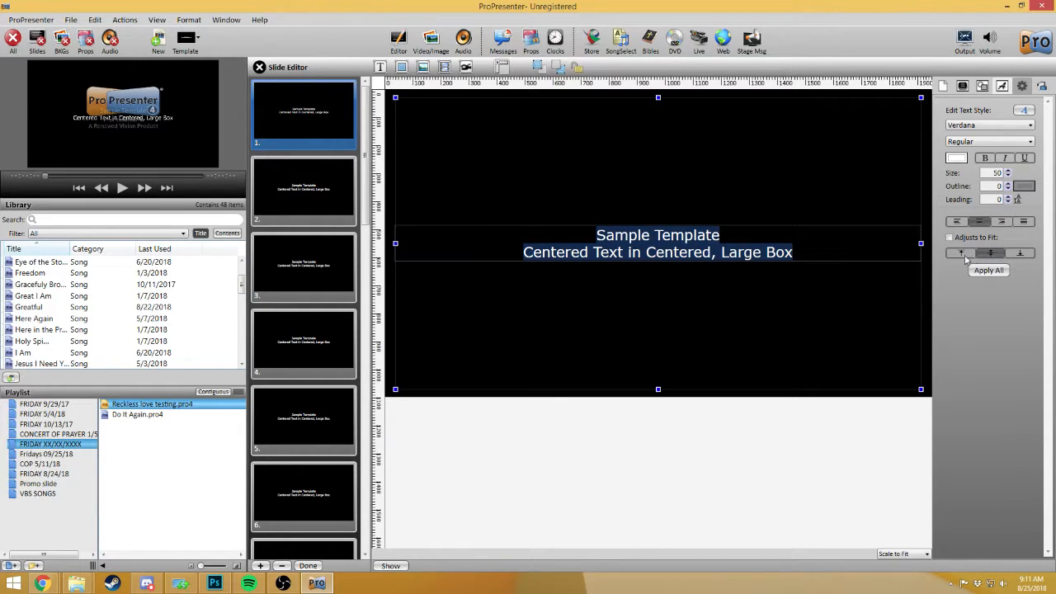
click(963, 254)
click(1020, 254)
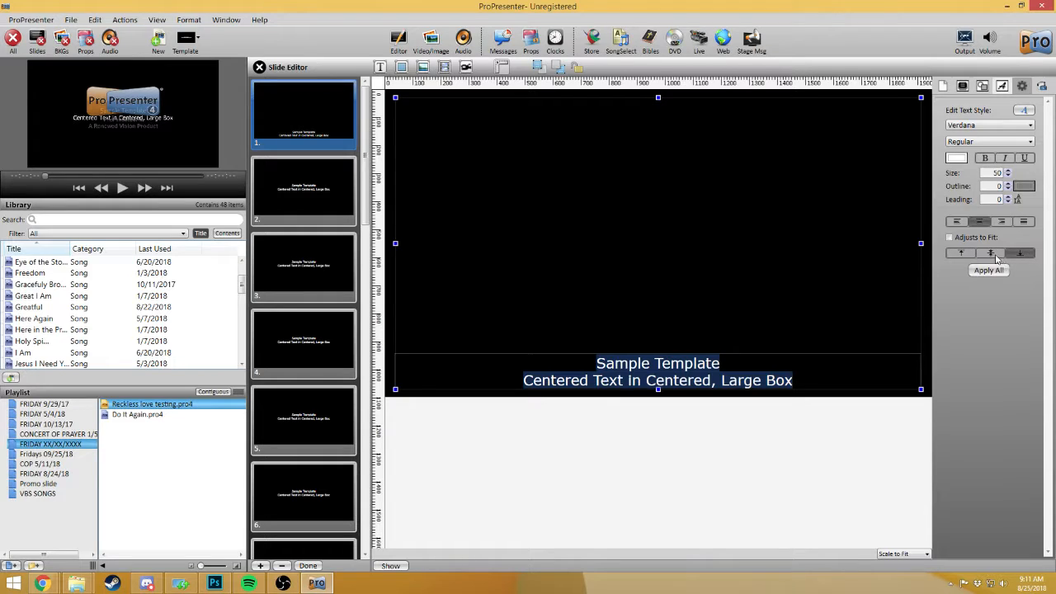
click(993, 255)
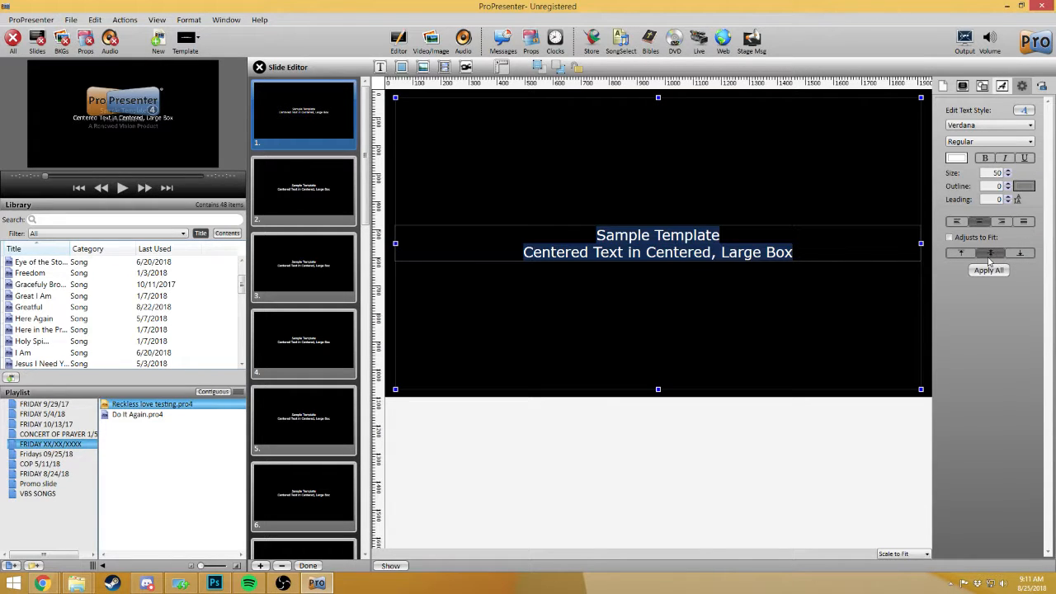
click(989, 271)
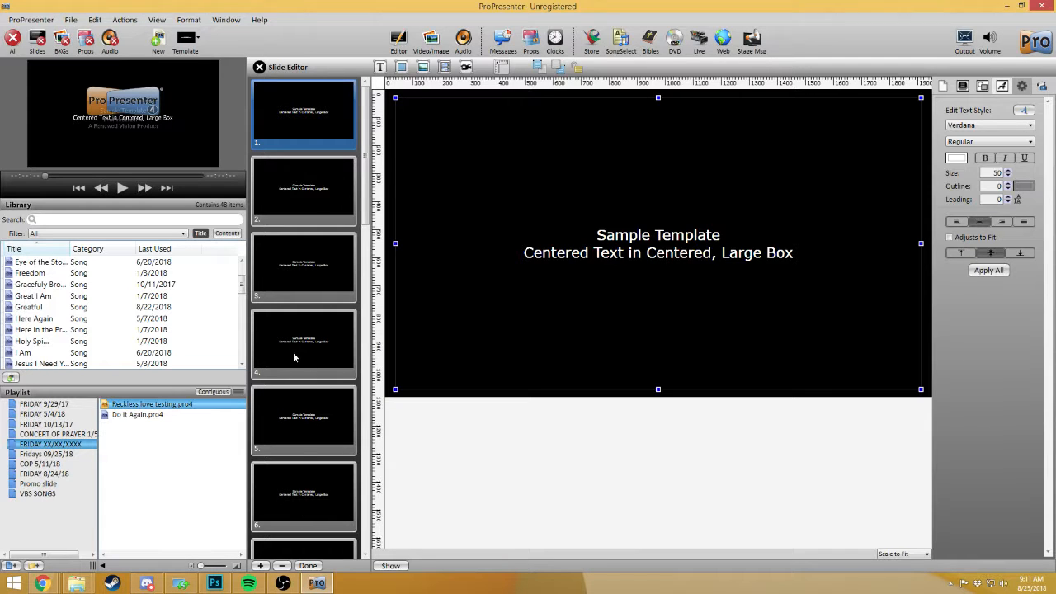
Add a new slide after slide 21 at the end of the presentation.
scroll(293, 356, down, 10)
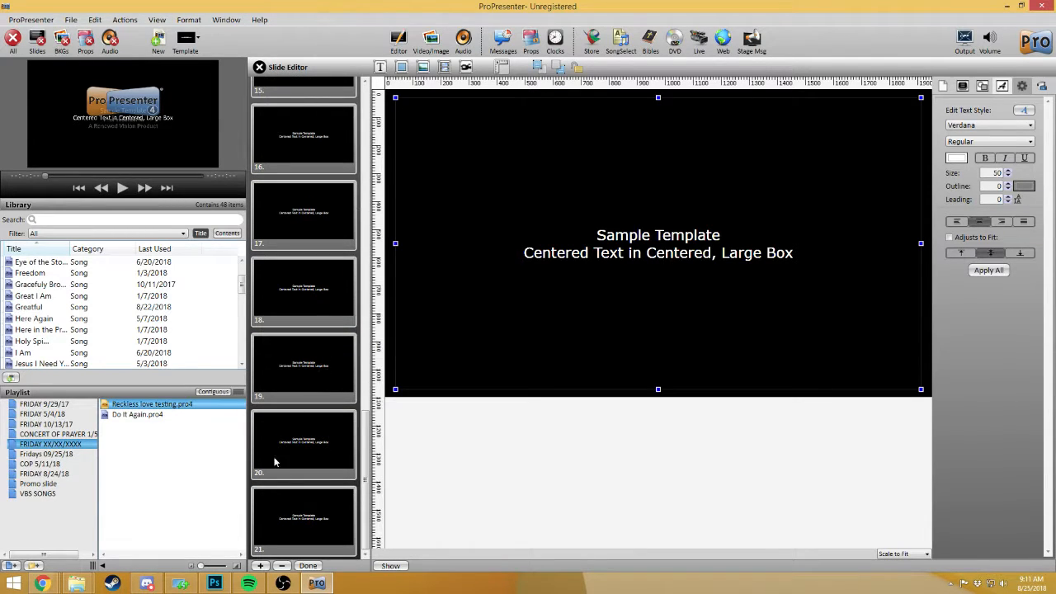
click(289, 526)
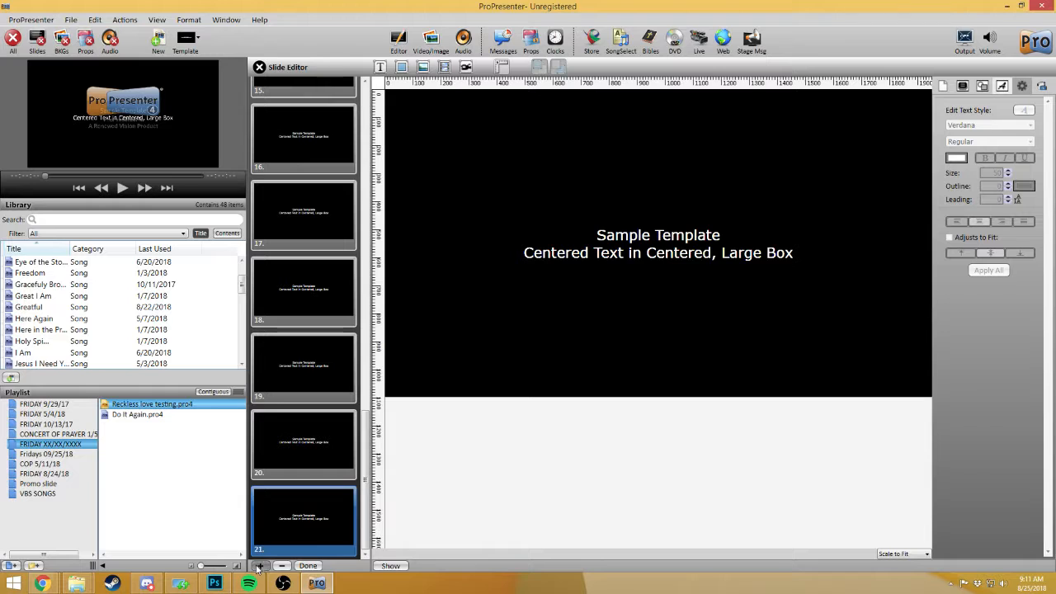
click(259, 567)
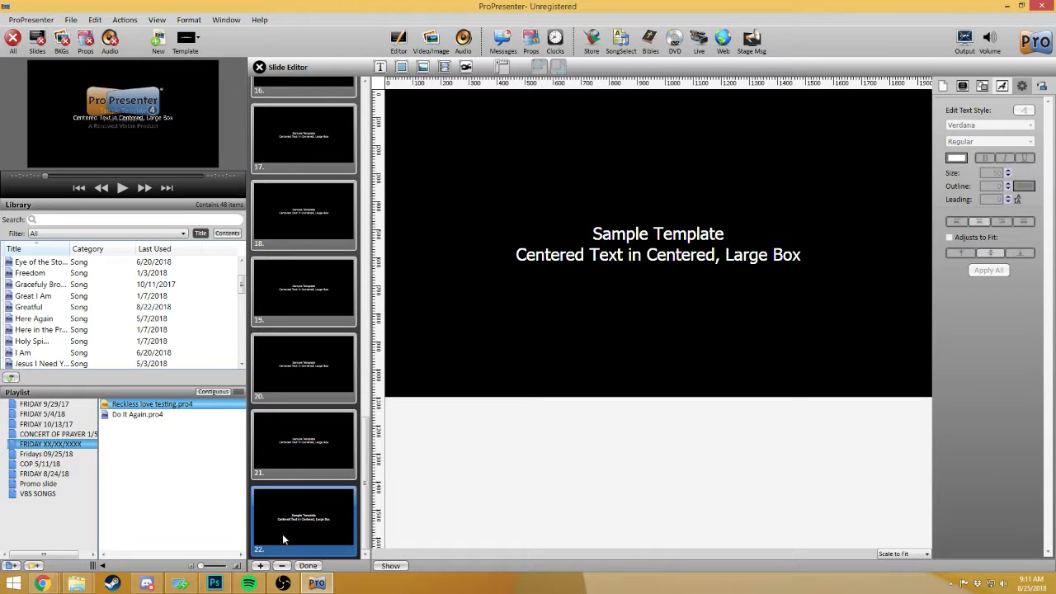
Switch back and forth between slides 21 and 22 to compare their text formatting.
click(304, 458)
click(306, 531)
click(297, 445)
click(303, 519)
click(303, 448)
click(307, 513)
click(306, 475)
click(307, 516)
click(295, 456)
click(282, 524)
Delete the newly added slide 22.
right_click(318, 500)
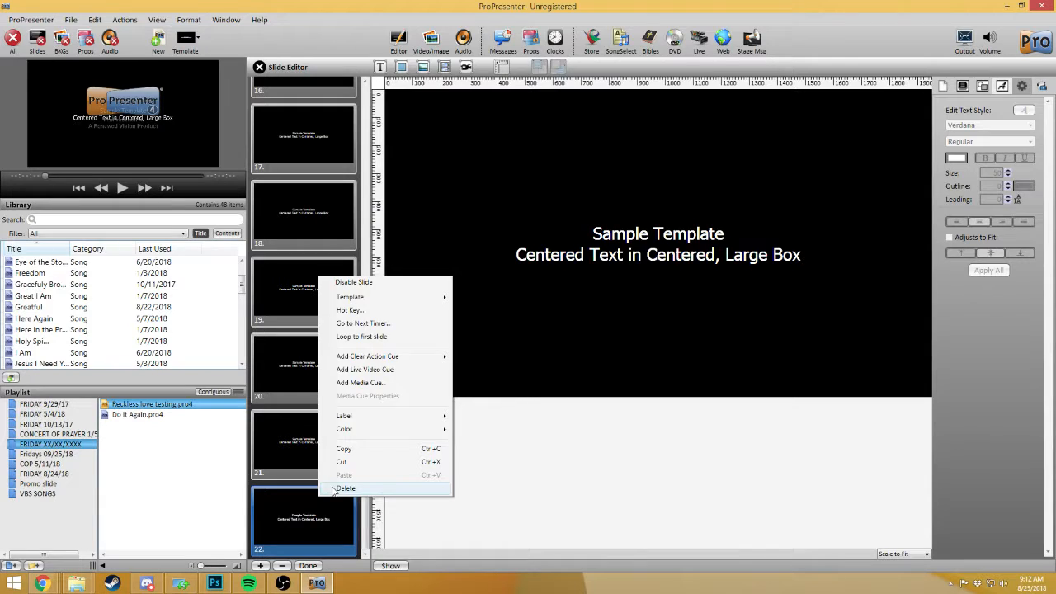
click(339, 489)
Delete all the sample text on slide 1, leaving the slide blank.
scroll(312, 503, up, 5)
scroll(306, 495, up, 10)
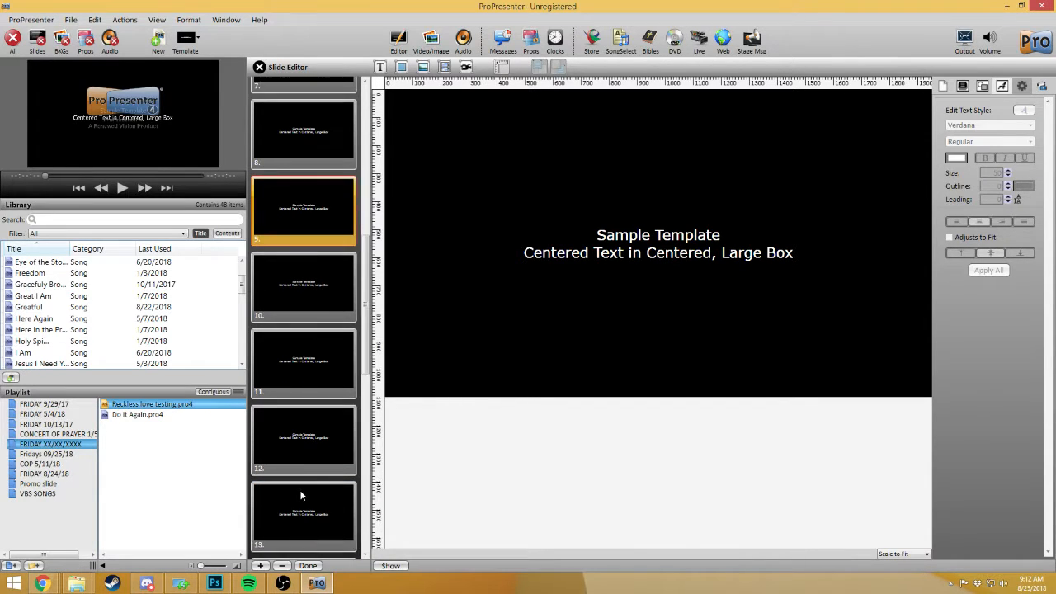
click(301, 132)
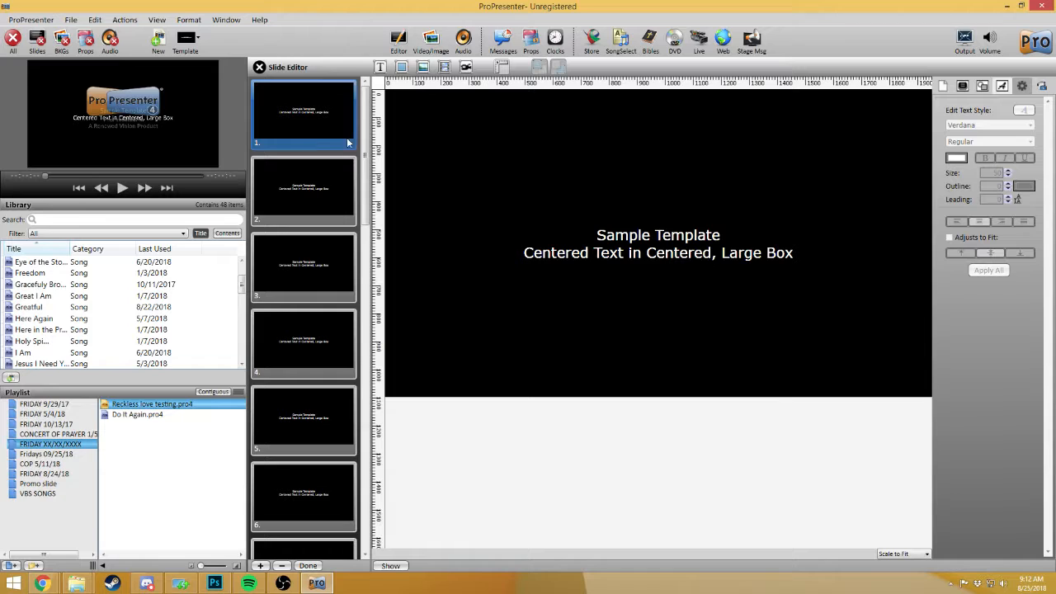
click(752, 250)
double_click(813, 269)
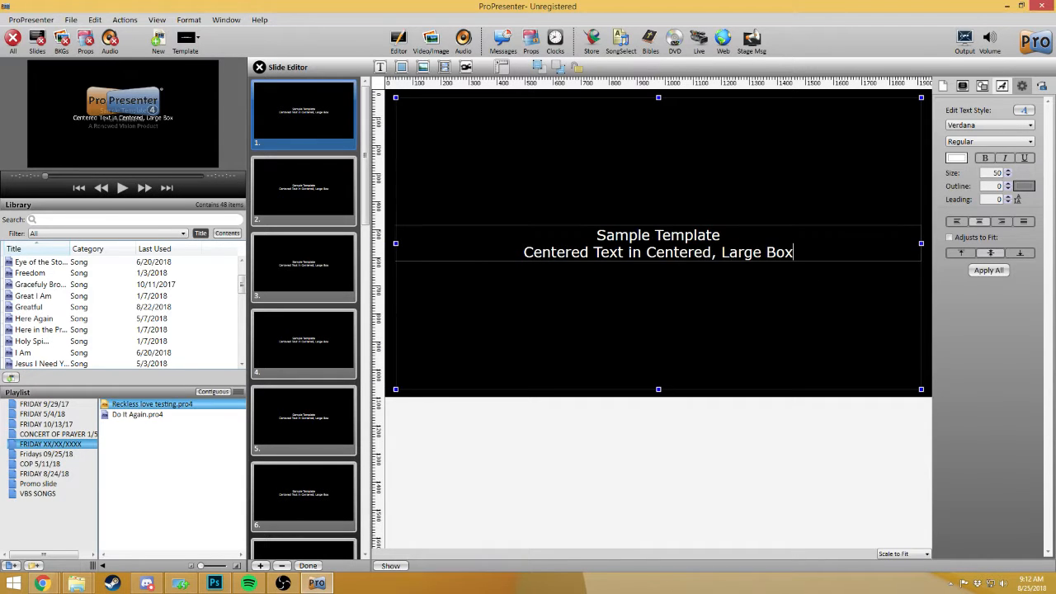
drag(795, 255, 629, 253)
key(ctrl+a)
key(Delete)
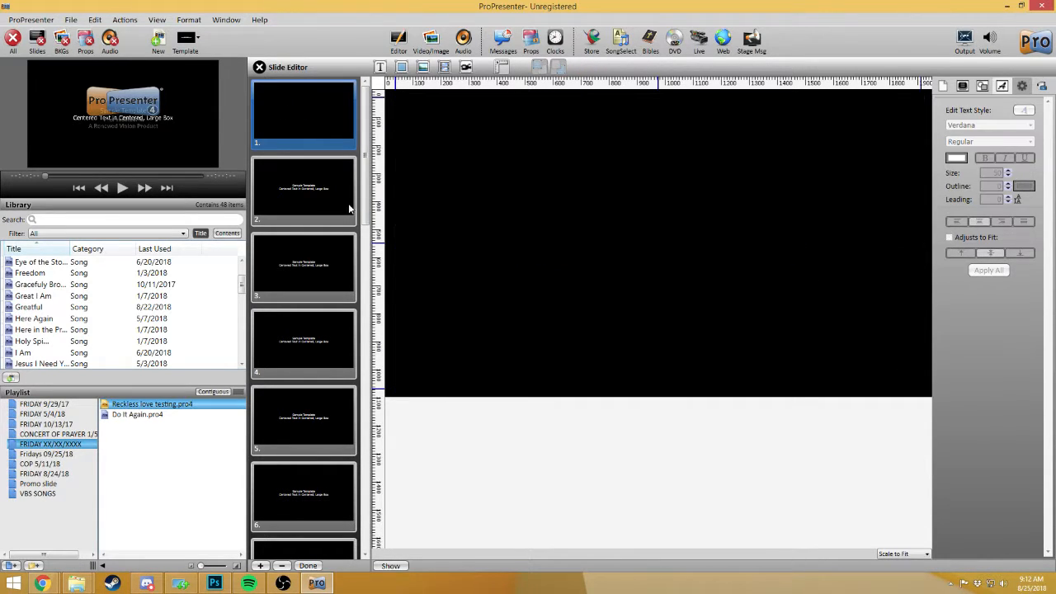
Replace all the sample text on slide 2 with the title "Reckless Love".
click(308, 189)
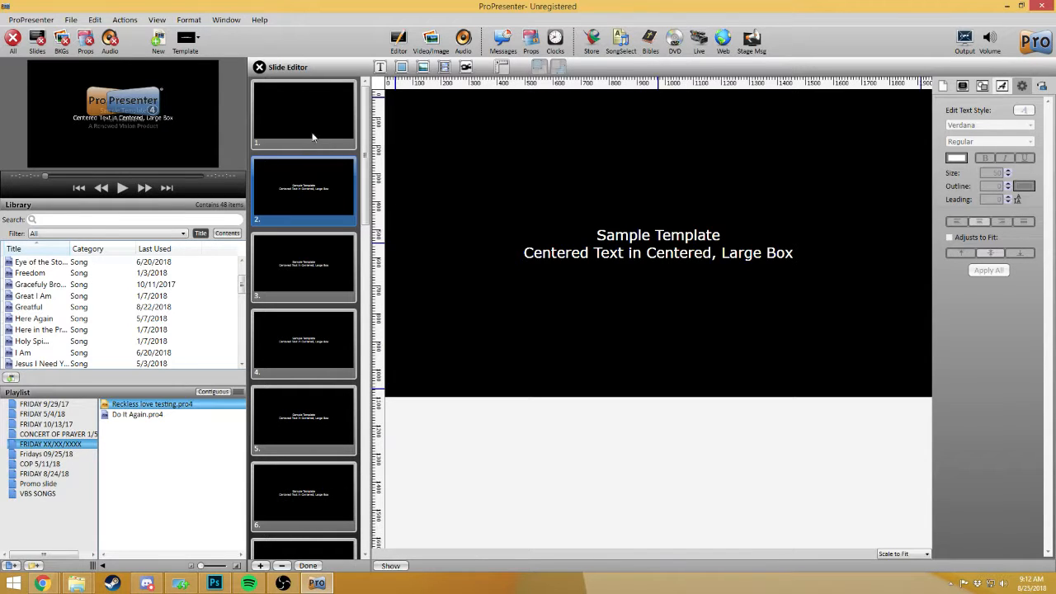
click(792, 252)
double_click(792, 252)
key(ctrl+a)
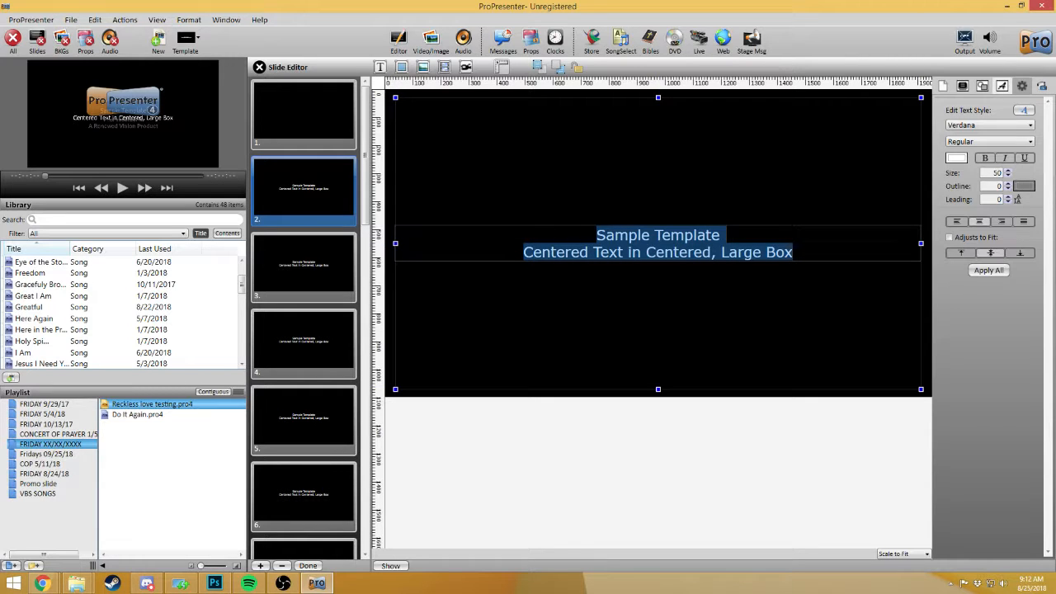
text(Recjk)
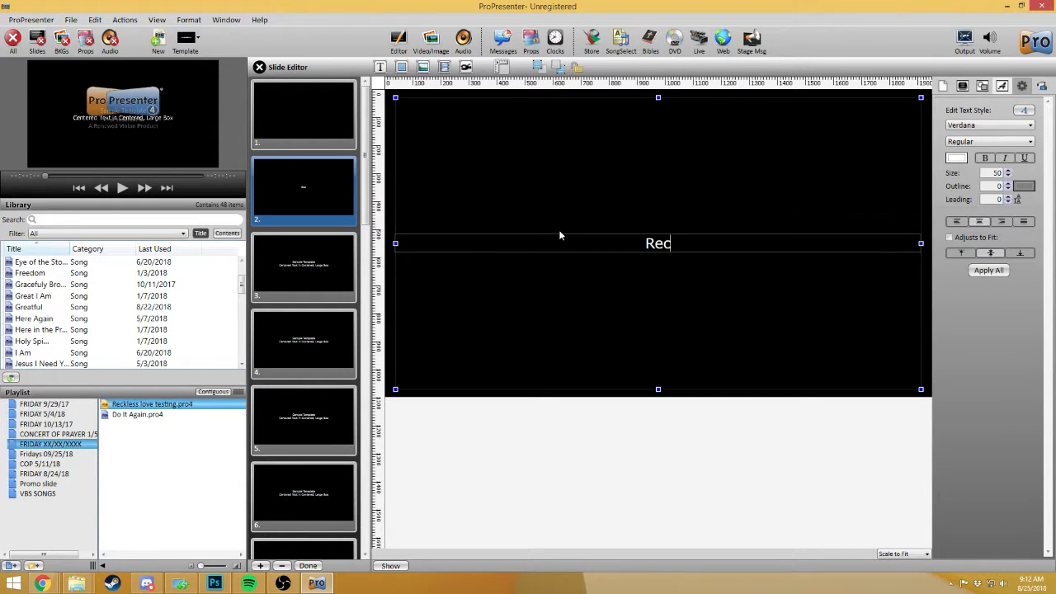
key(BackSpace)
key(BackSpace)
text(kless love)
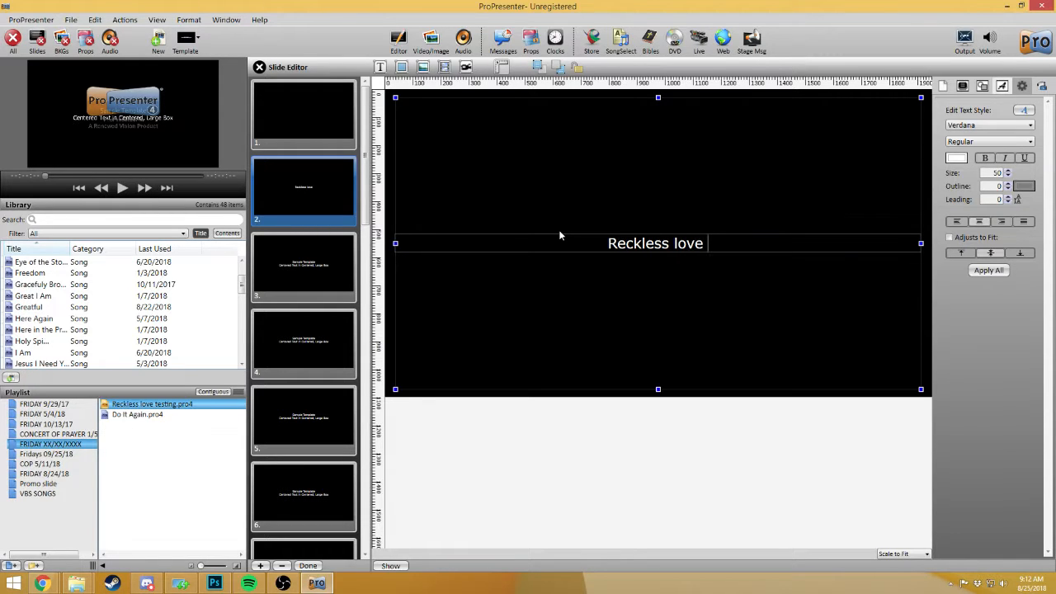
key(BackSpace)
key(BackSpace)
key(BackSpace)
key(BackSpace)
text(Love)
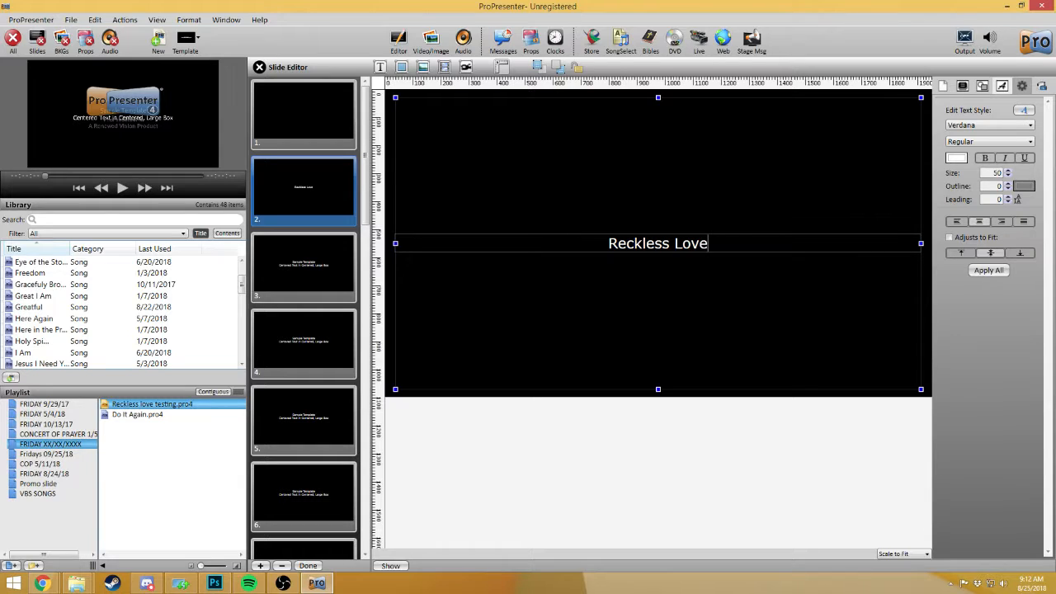
Try adding blank lines below the title text on slide 2, removing them each time.
key(Return)
key(BackSpace)
key(Return)
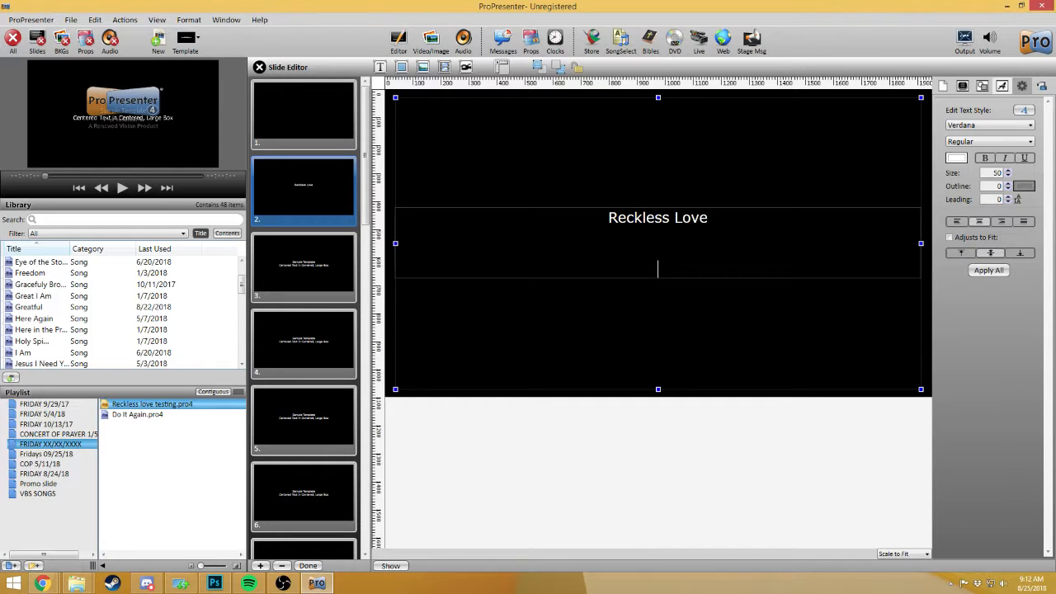
key(BackSpace)
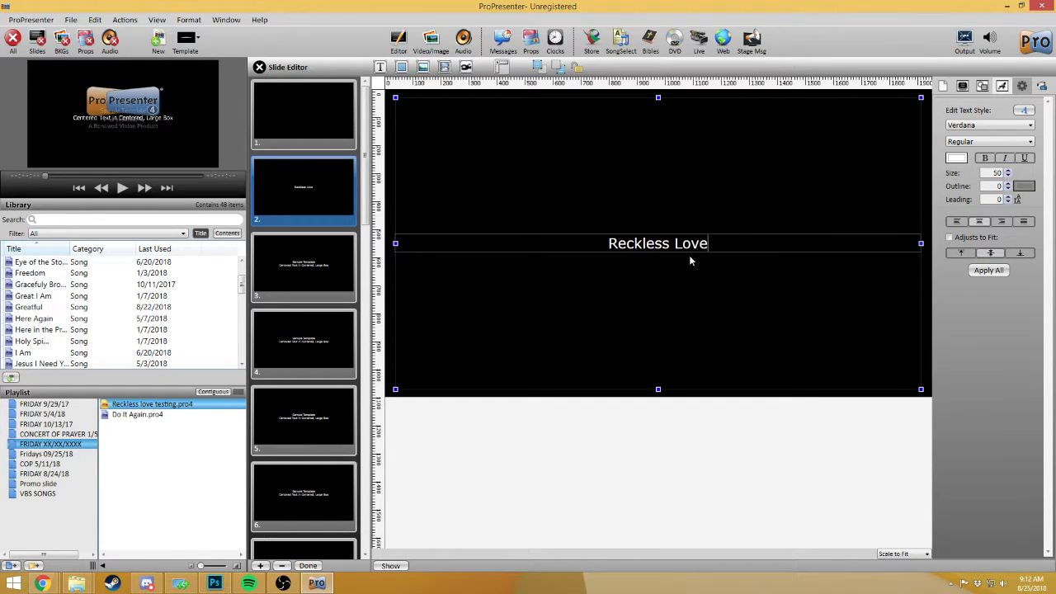
key(Return)
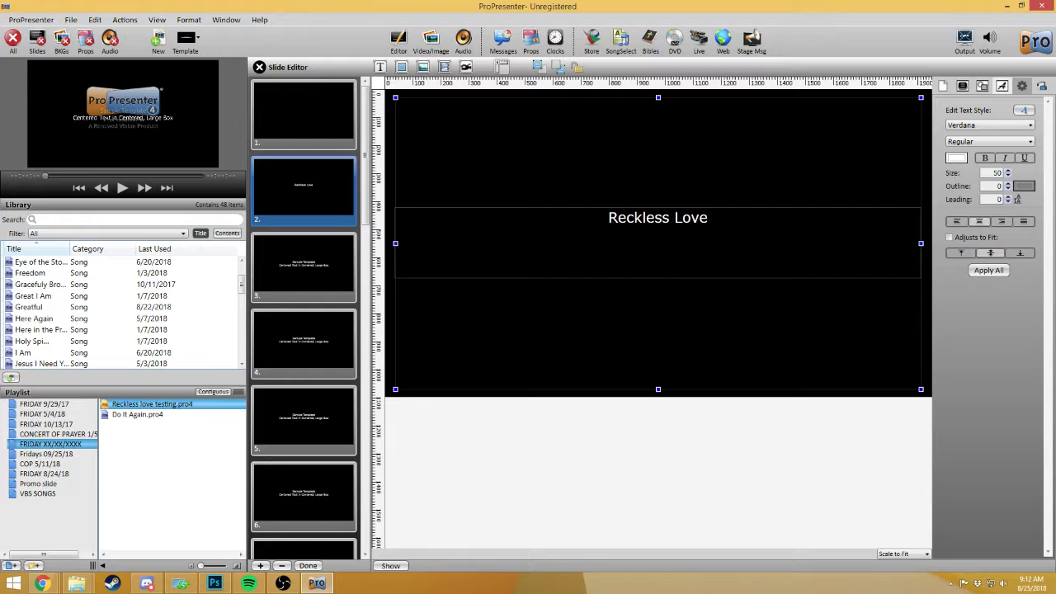
key(BackSpace)
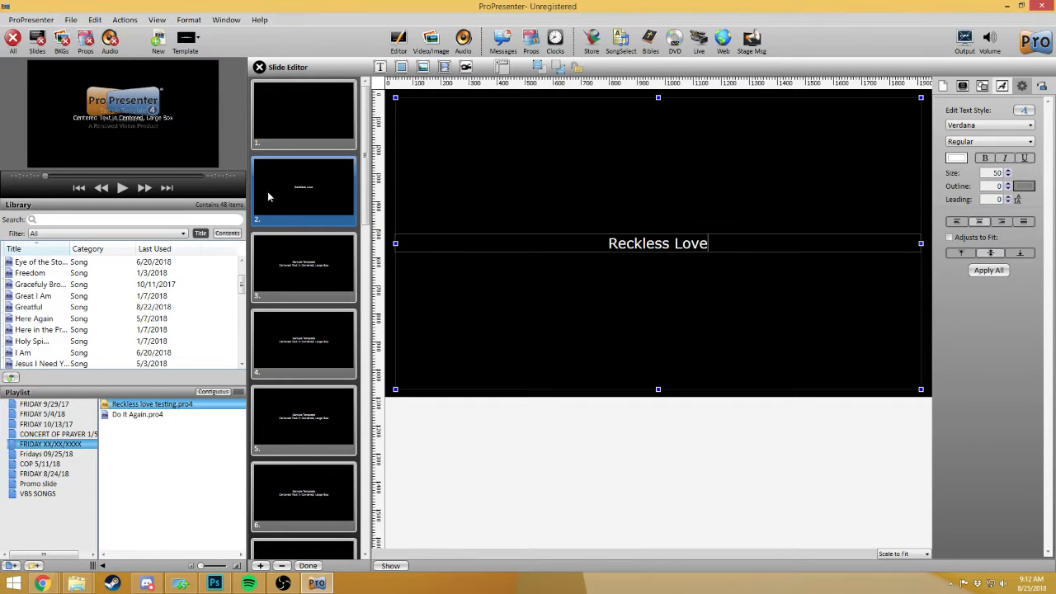
Assign the preset label TITLE to slide 2.
right_click(320, 217)
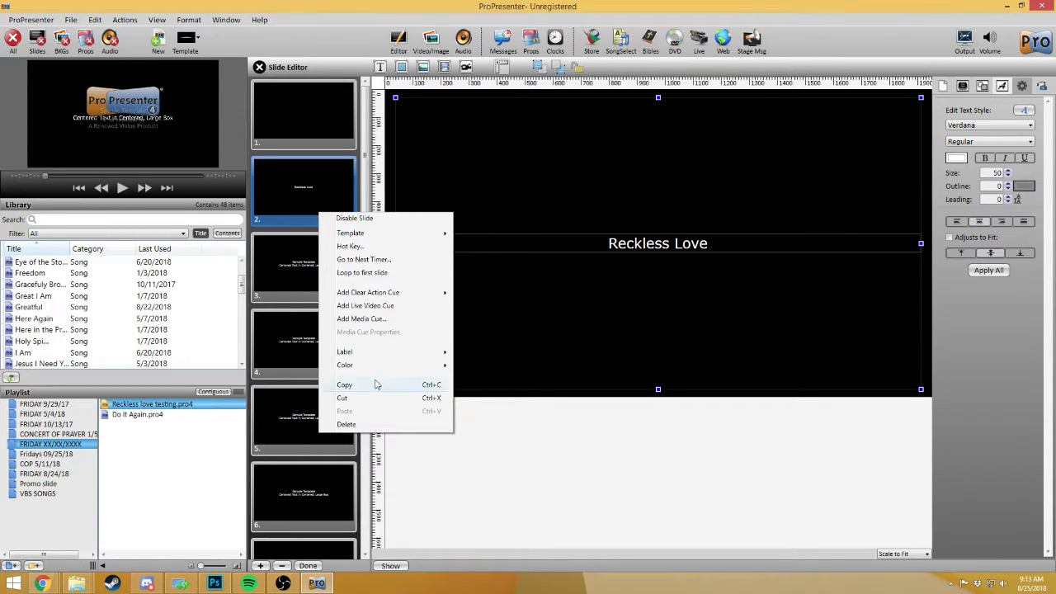
mouse_move(372, 358)
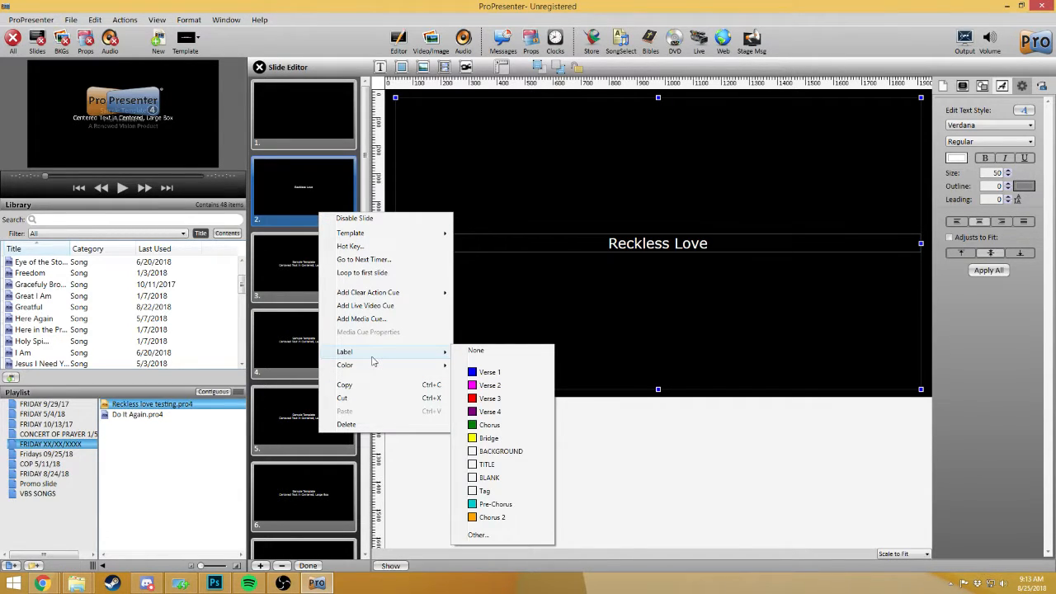
click(494, 466)
Enter TITLE as a custom label for slide 2, and review the preset labels again without choosing one.
right_click(318, 214)
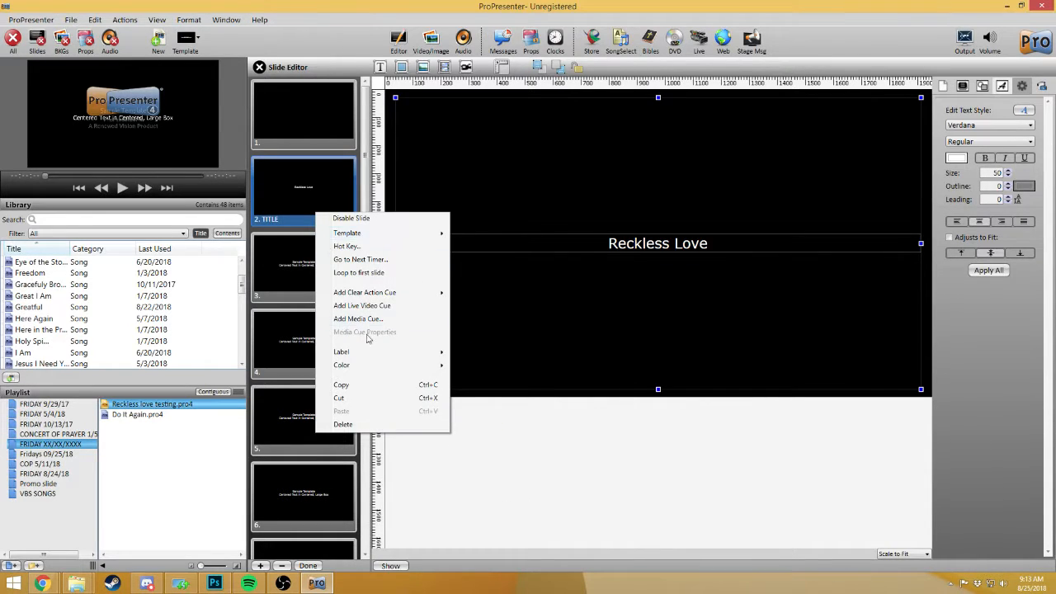
mouse_move(378, 353)
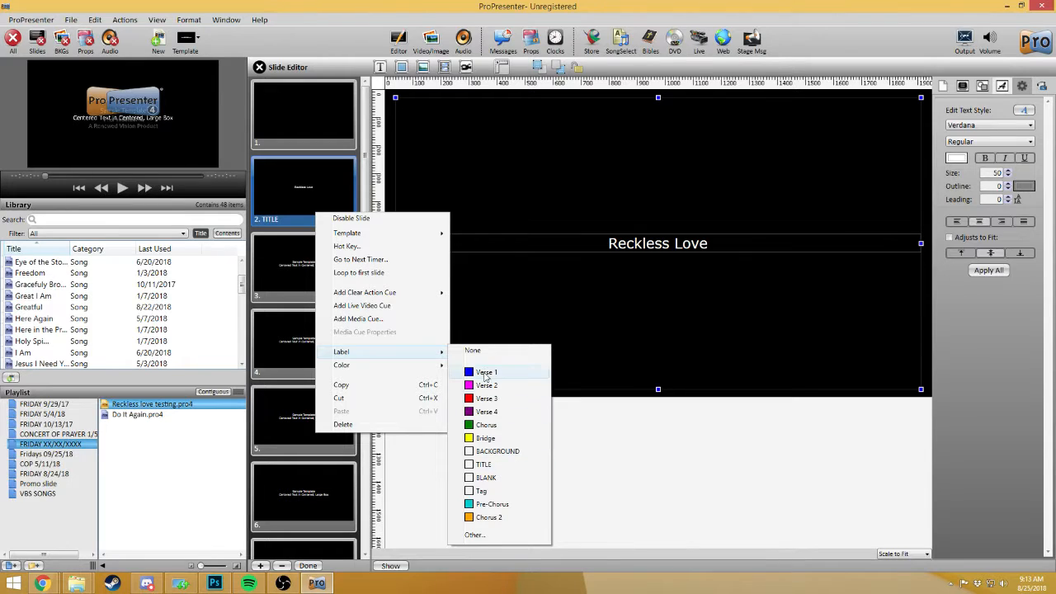
click(475, 535)
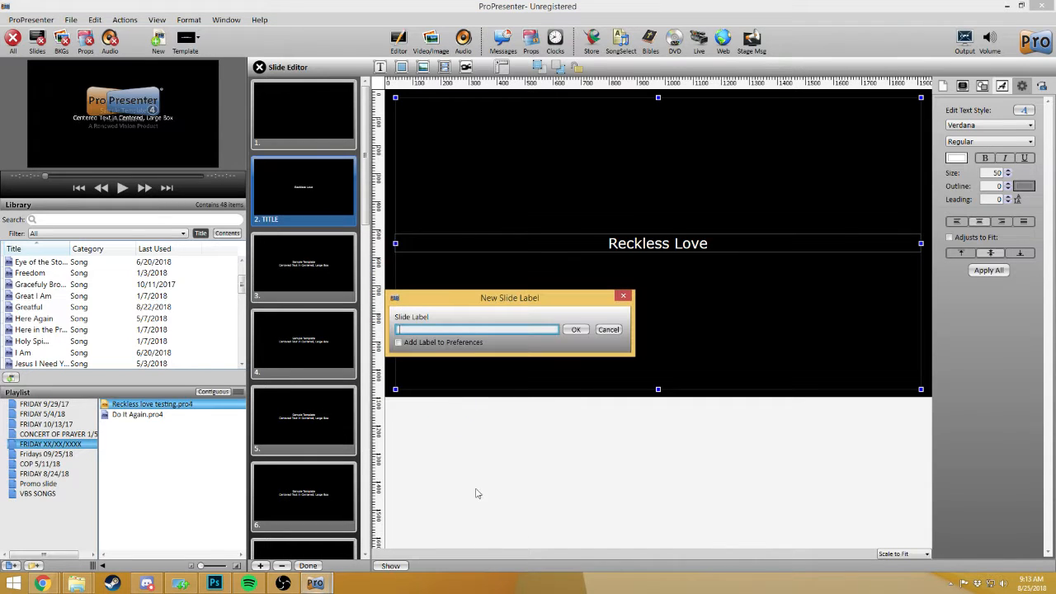
text(TU)
key(BackSpace)
text(ITLE)
click(585, 331)
right_click(312, 210)
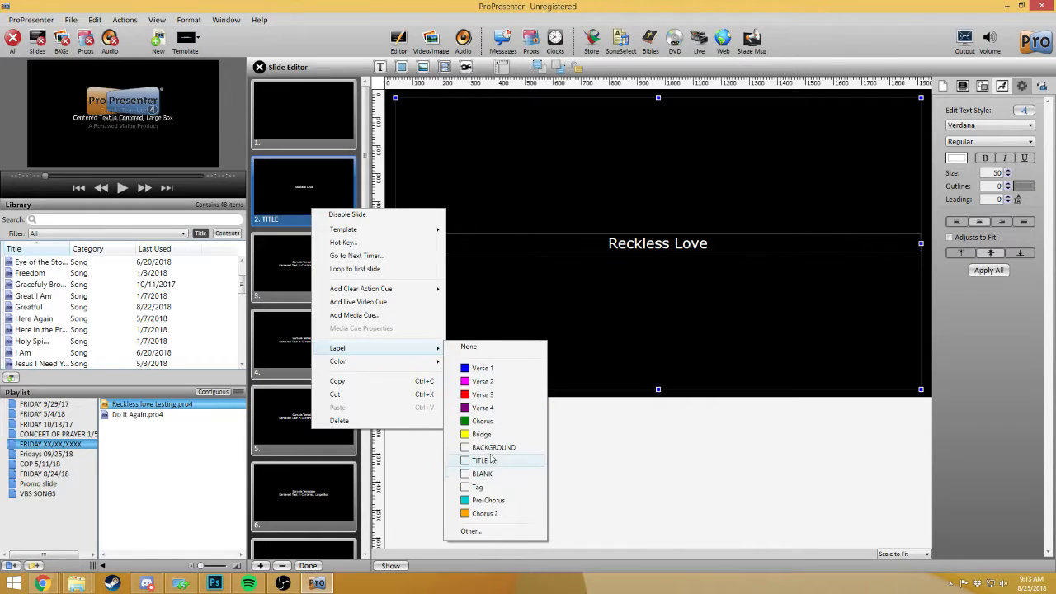
click(637, 484)
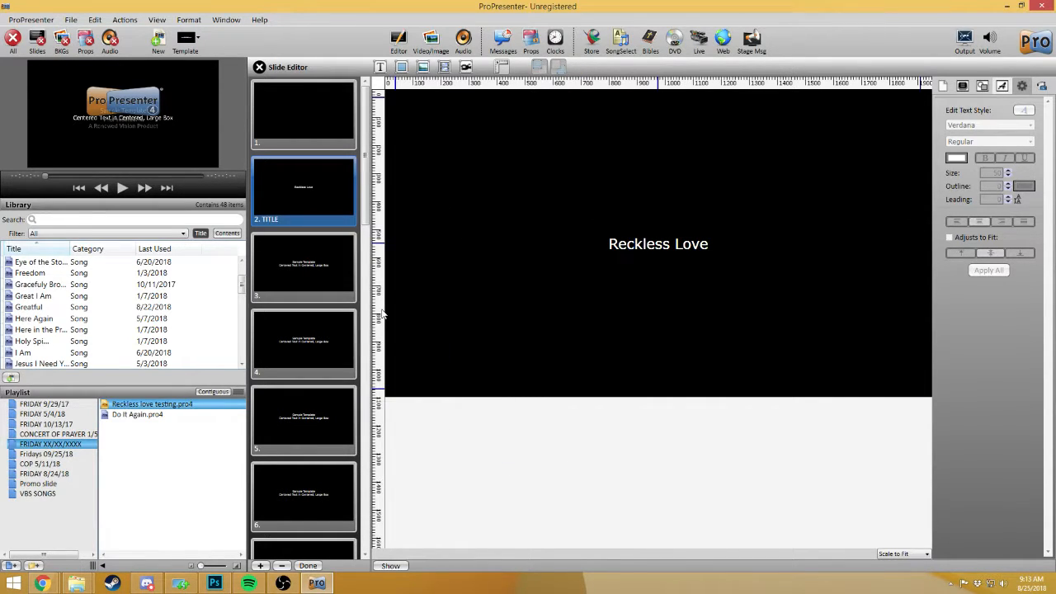
Select slide 3, show the audio library and play its Reckless track.
click(316, 286)
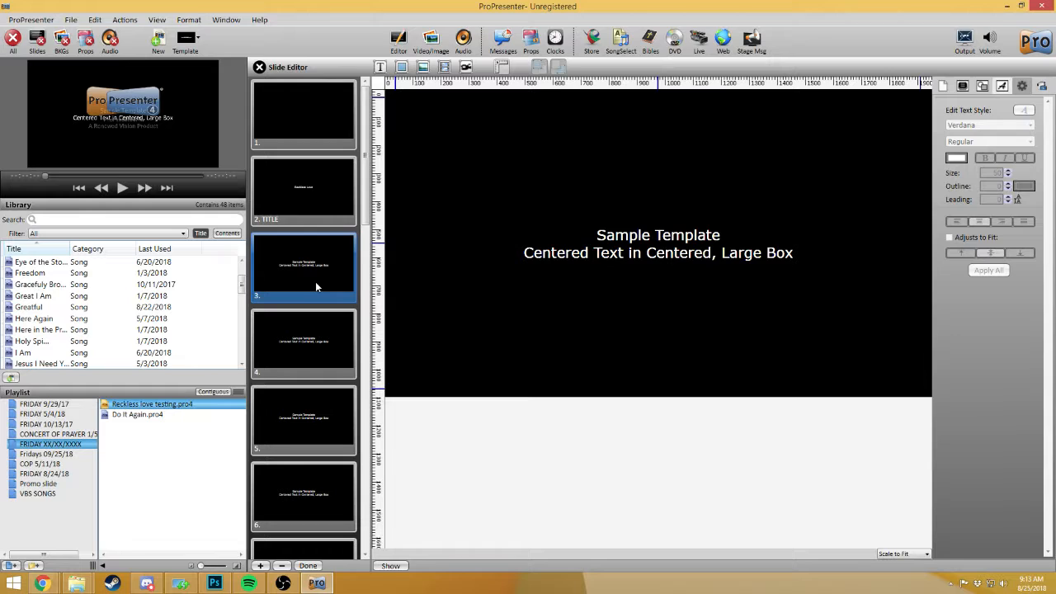
click(463, 52)
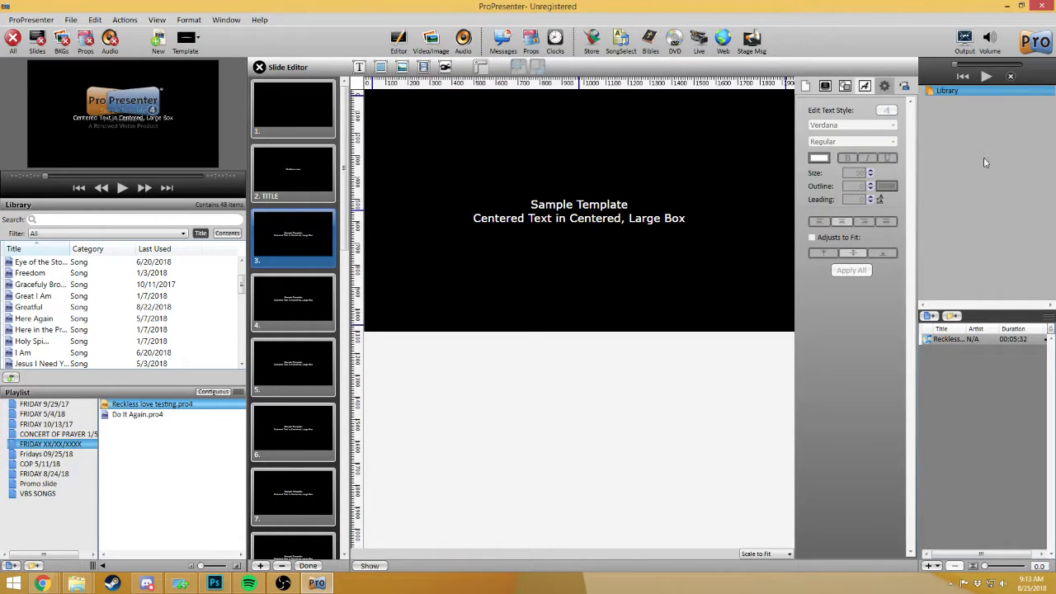
click(1003, 340)
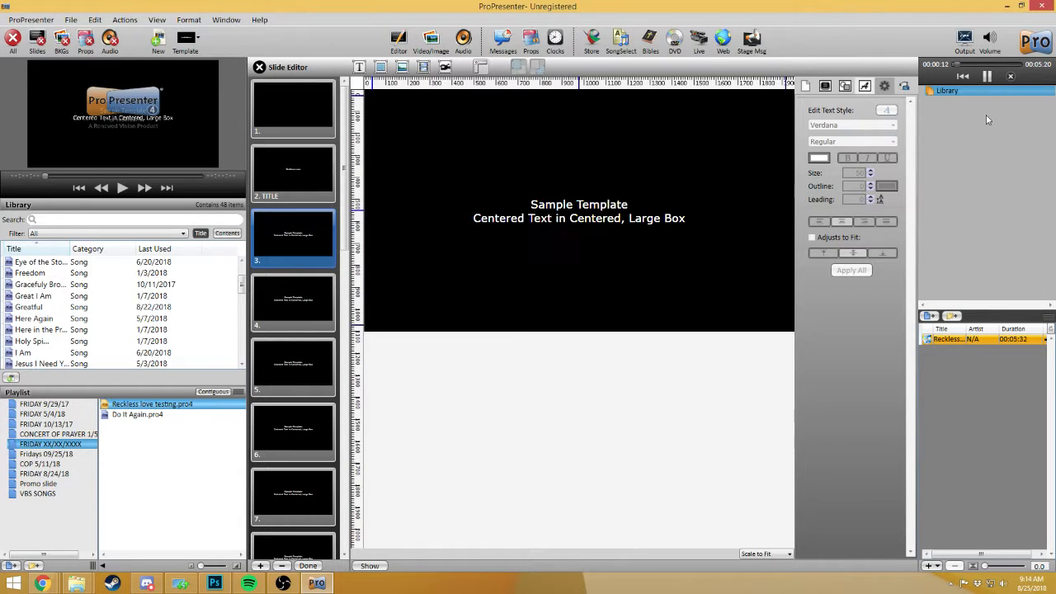
Lower the system volume several levels while the song plays, and pause the track.
key(XF86AudioLowerVolume)
key(XF86AudioLowerVolume)
key(XF86AudioLowerVolume)
key(XF86AudioLowerVolume)
key(XF86AudioLowerVolume)
key(XF86AudioLowerVolume)
click(987, 76)
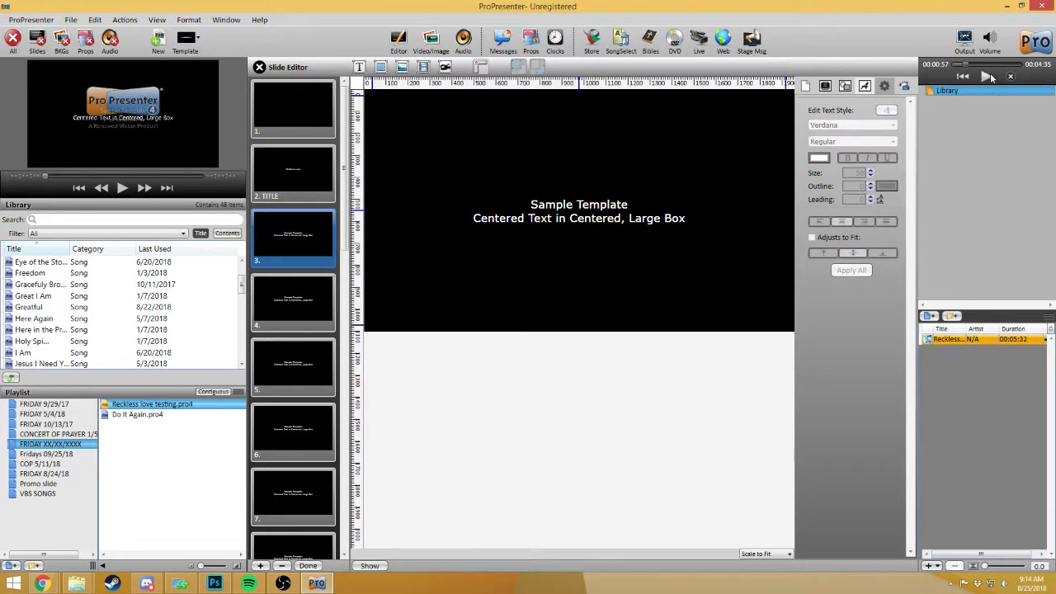
Hide the audio library and replace slide 3's sample text with the opening words "Before I spoke a word".
click(431, 42)
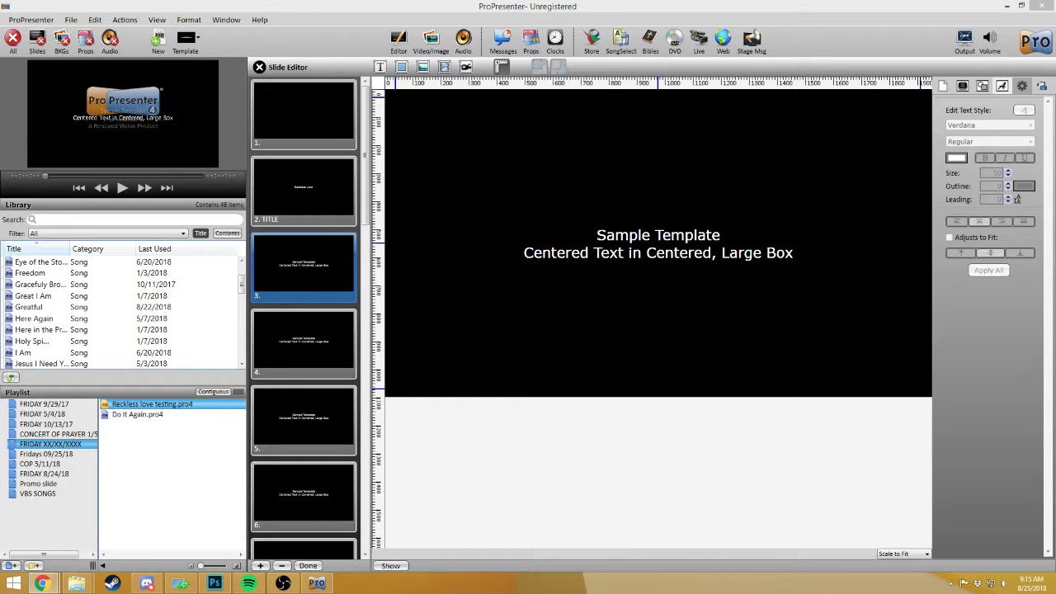
drag(1055, 91, 1055, 39)
click(806, 252)
double_click(805, 252)
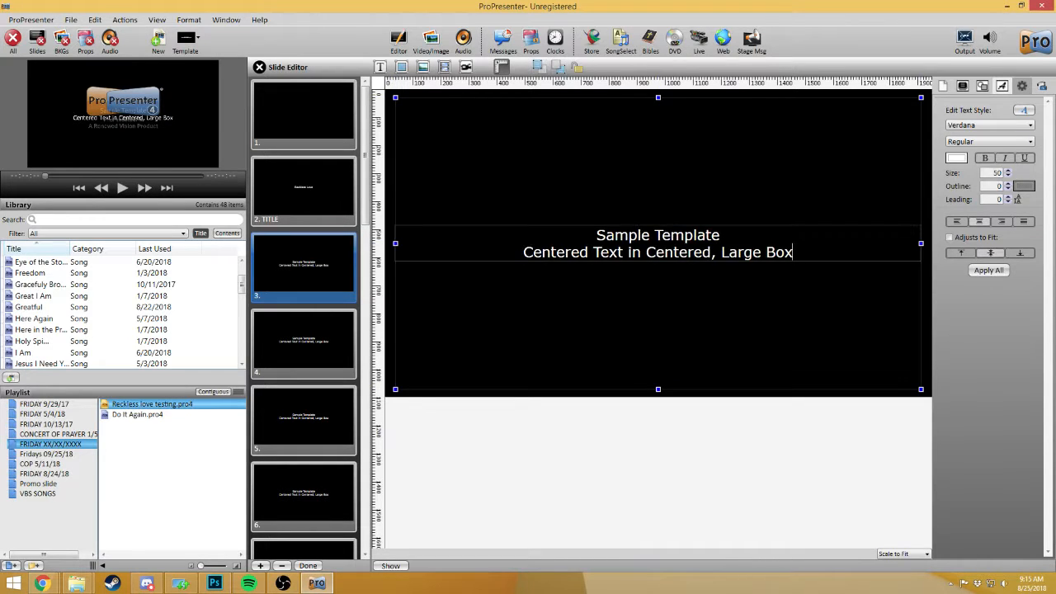
drag(806, 253, 565, 218)
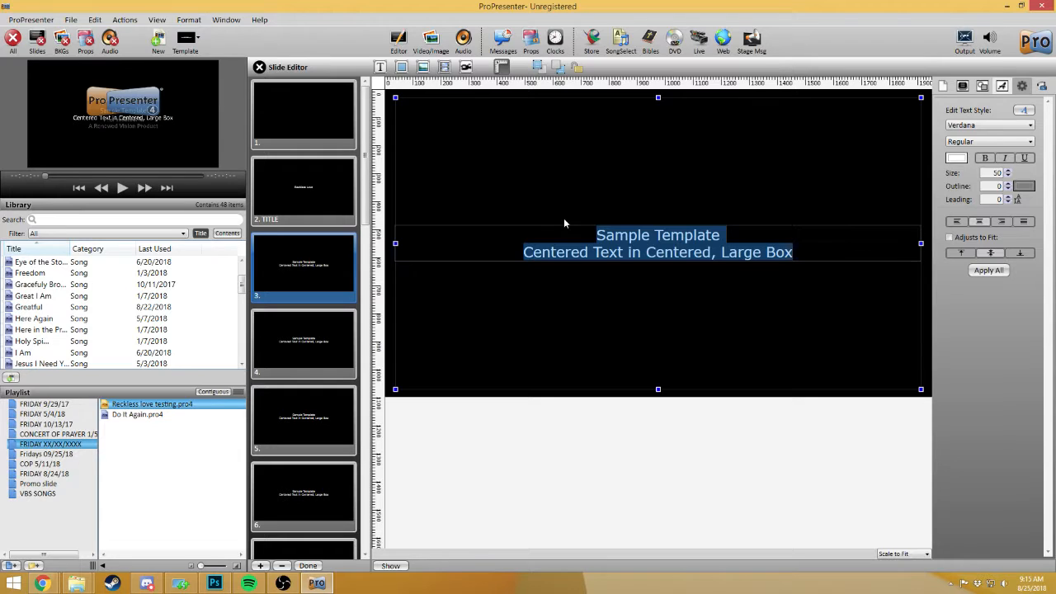
text(B)
text(ore )
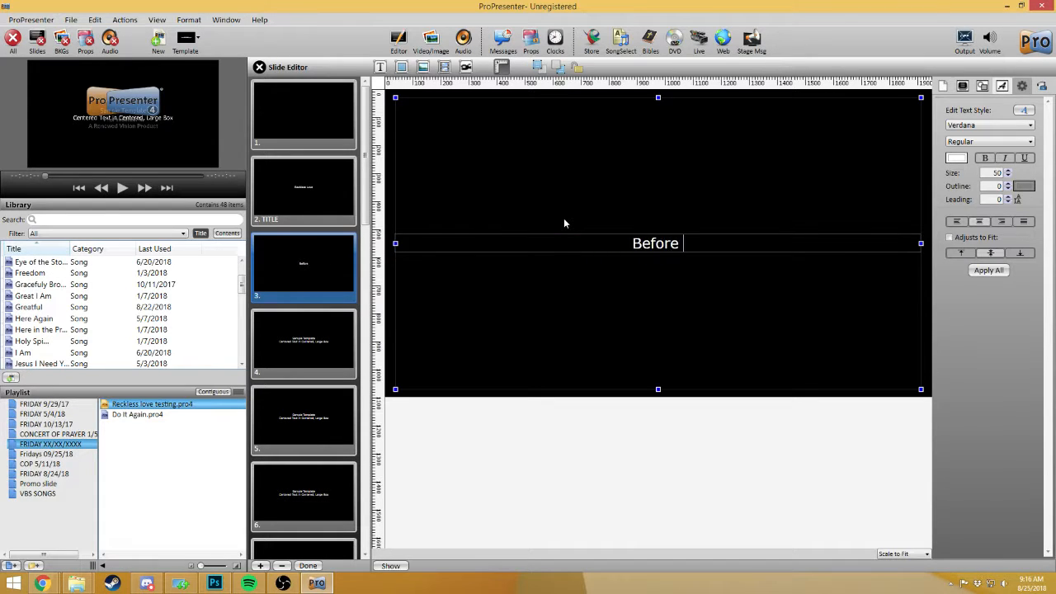
text(I spoke a word)
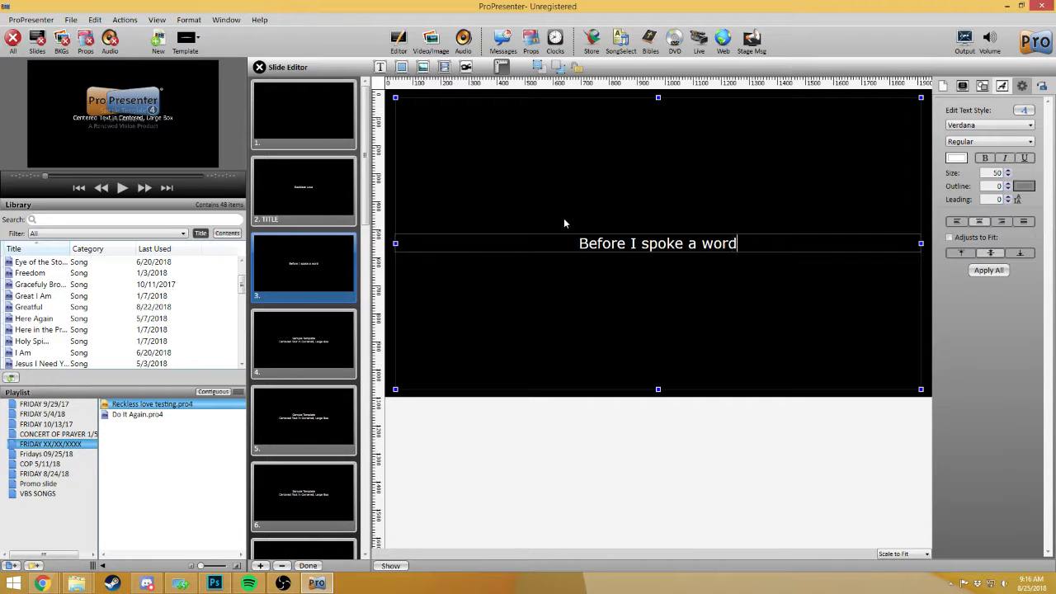
text(,)
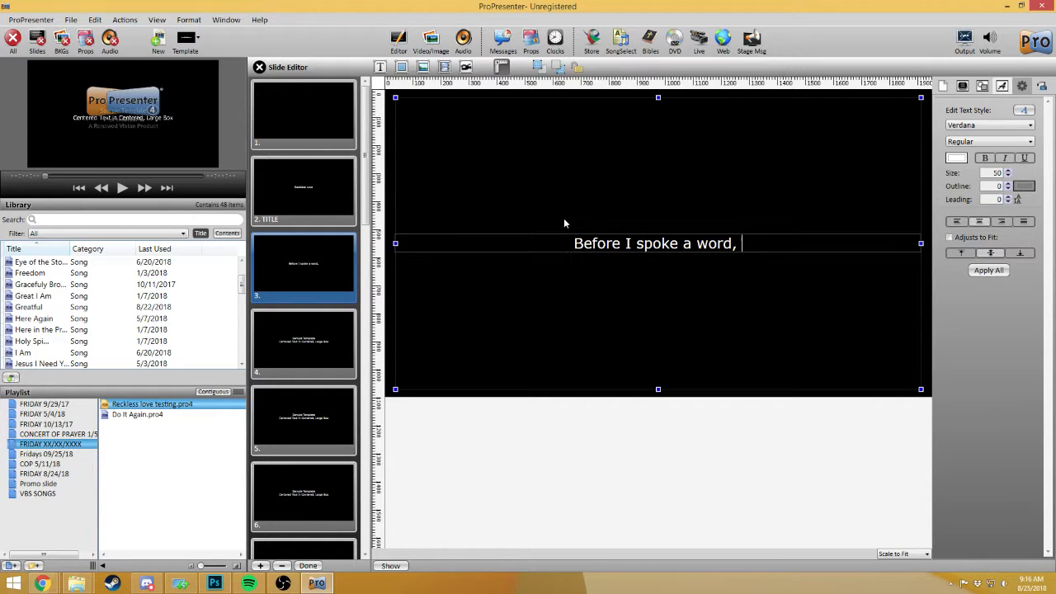
key(BackSpace)
key(BackSpace)
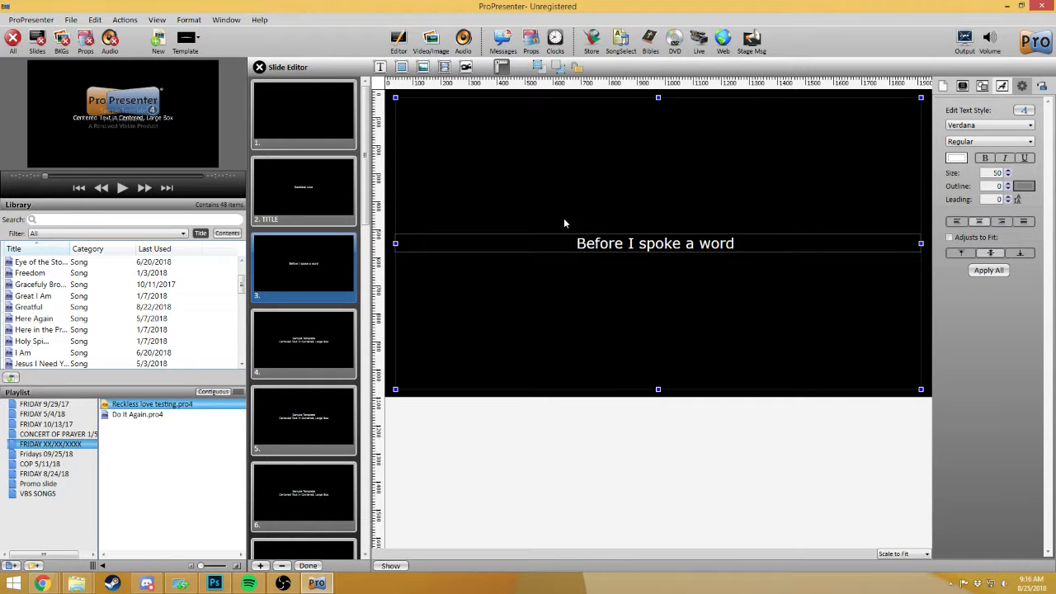
Complete slide 3's lyric line with "You were singing over me".
text(You)
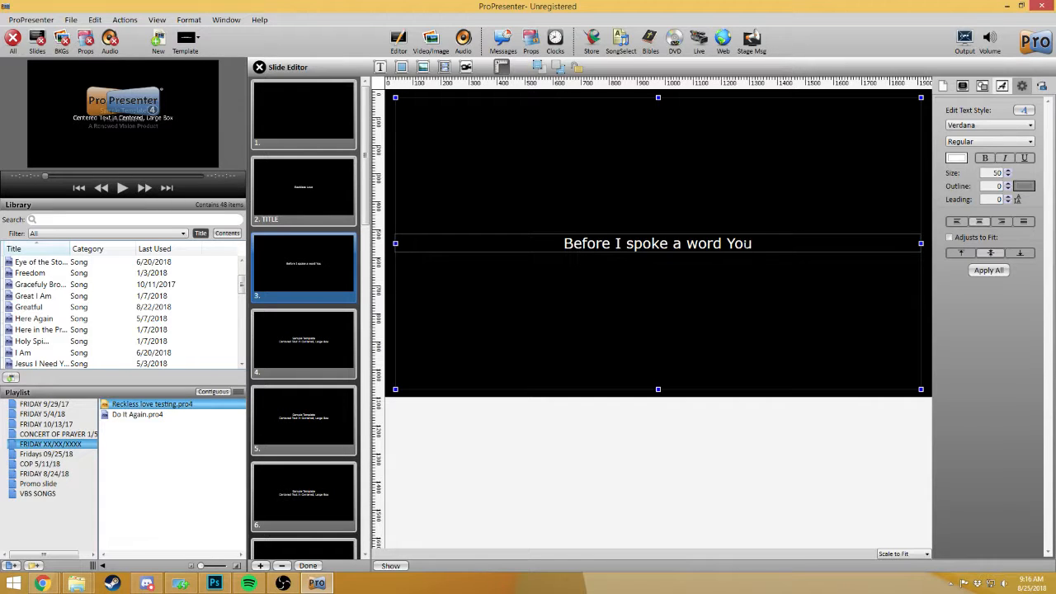
text(were)
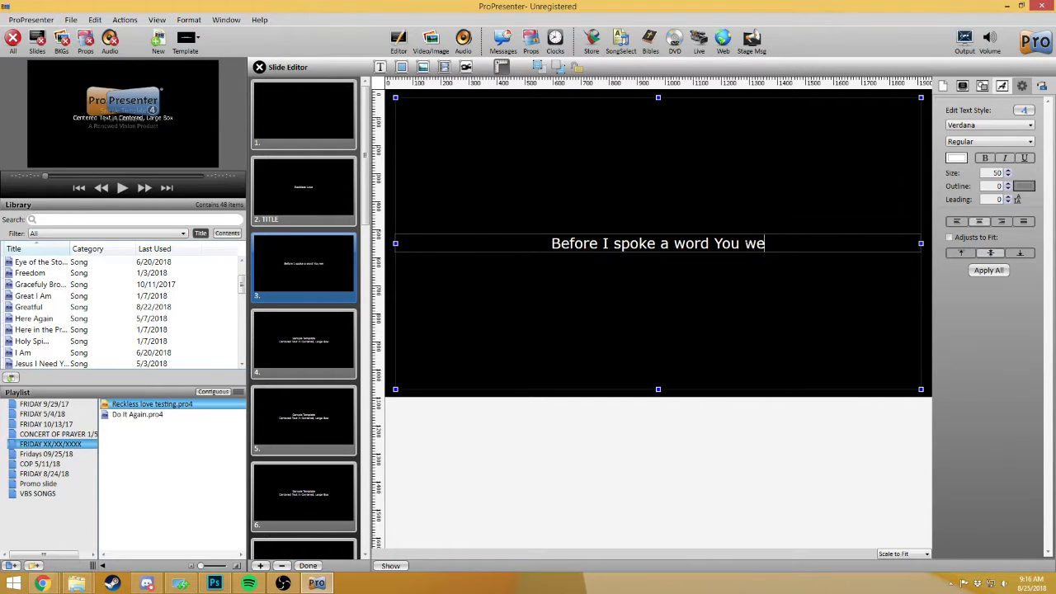
key(BackSpace)
key(BackSpace)
key(BackSpace)
key(BackSpace)
text(wer)
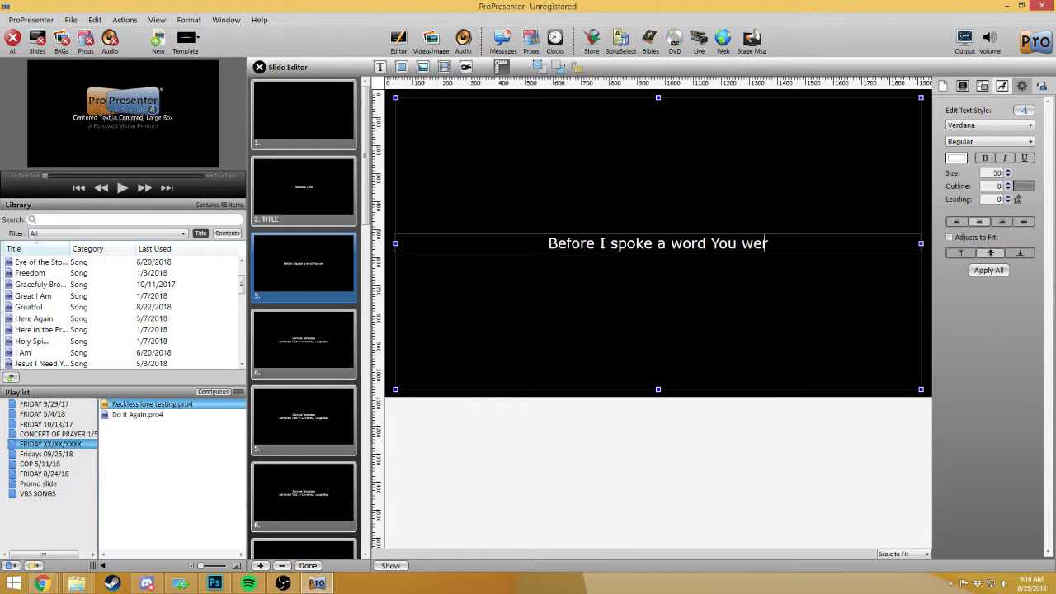
text(e singing ov)
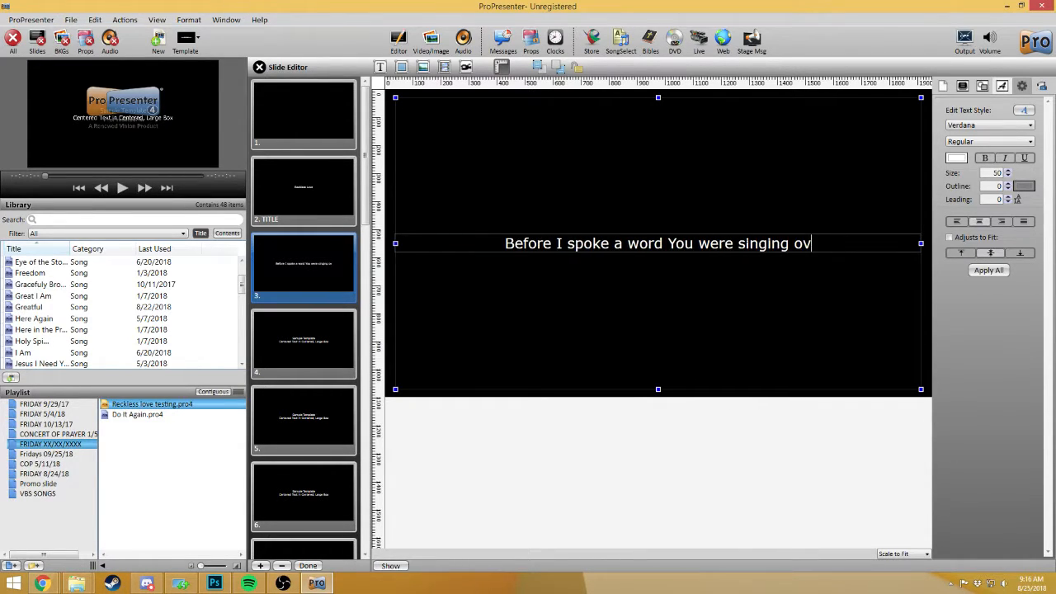
text(er me)
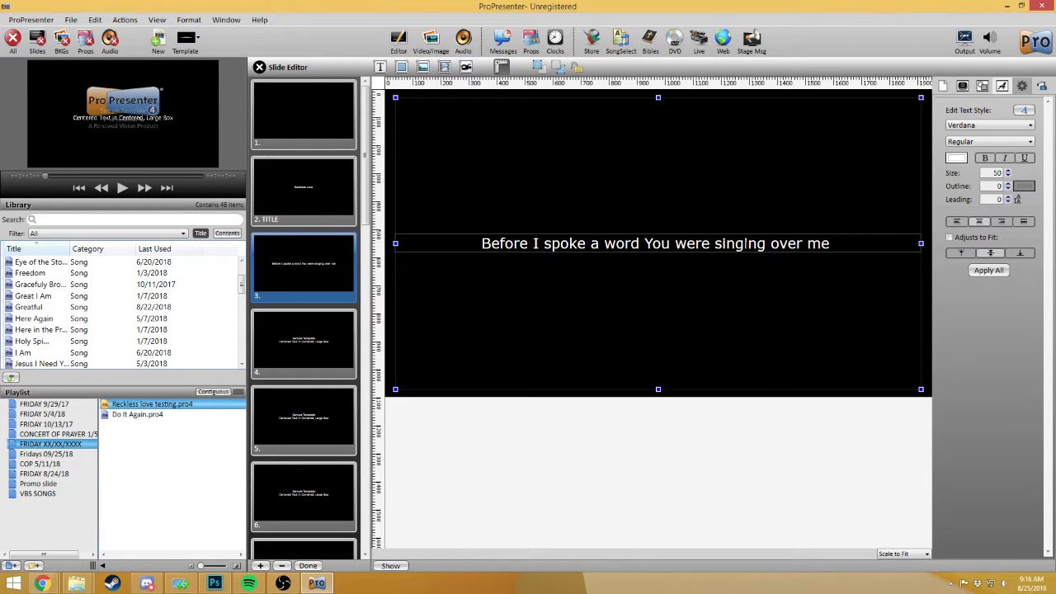
Start a second lyric line on slide 3 with "You have been so".
key(Return)
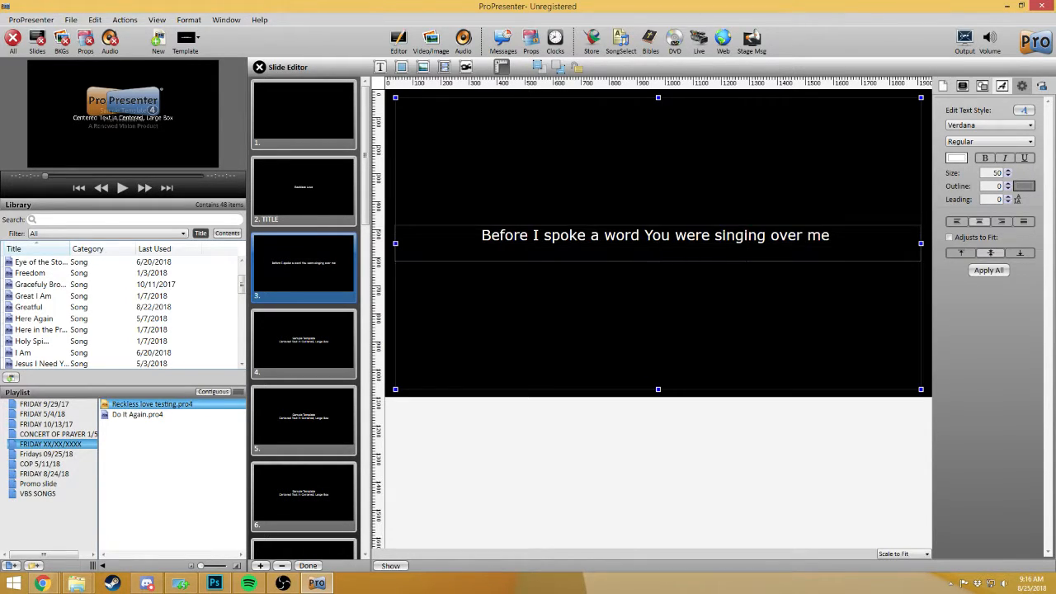
text(You have b)
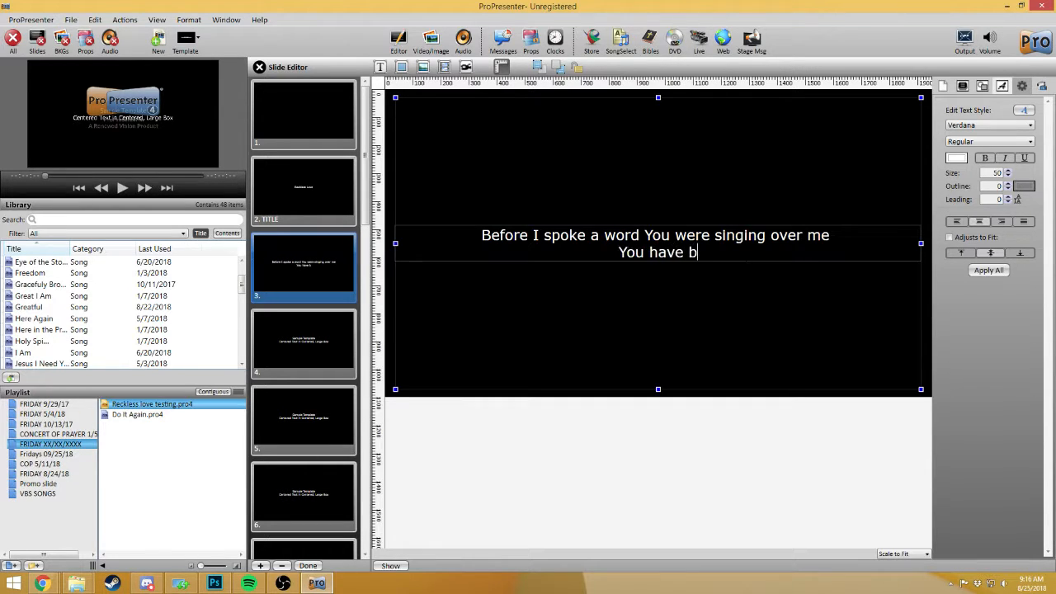
text(een so gg)
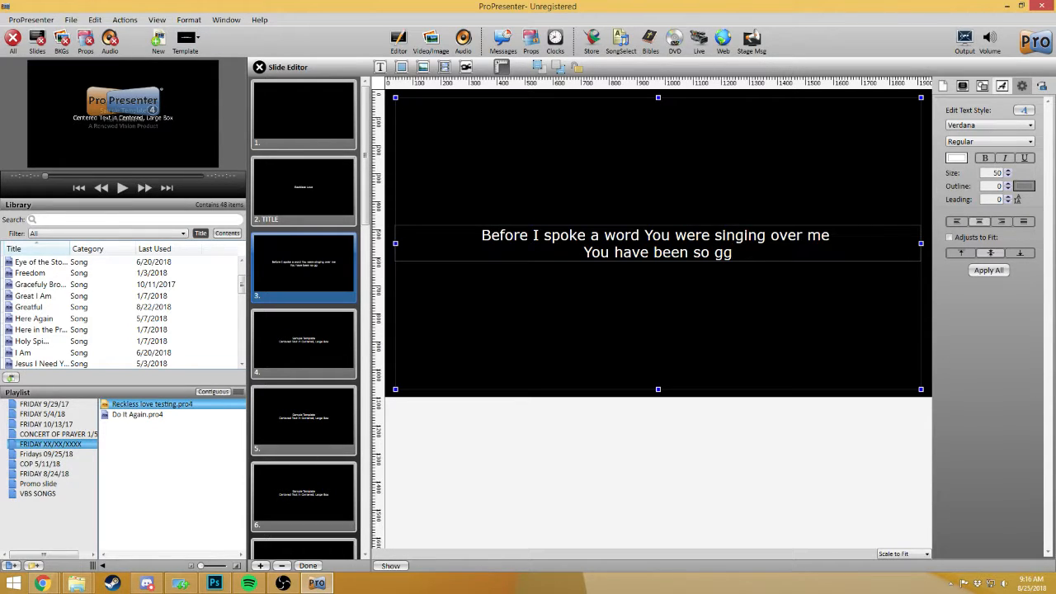
Show the audio library, replay the Reckless track from a slightly earlier point, and hide the library again.
click(834, 236)
click(463, 41)
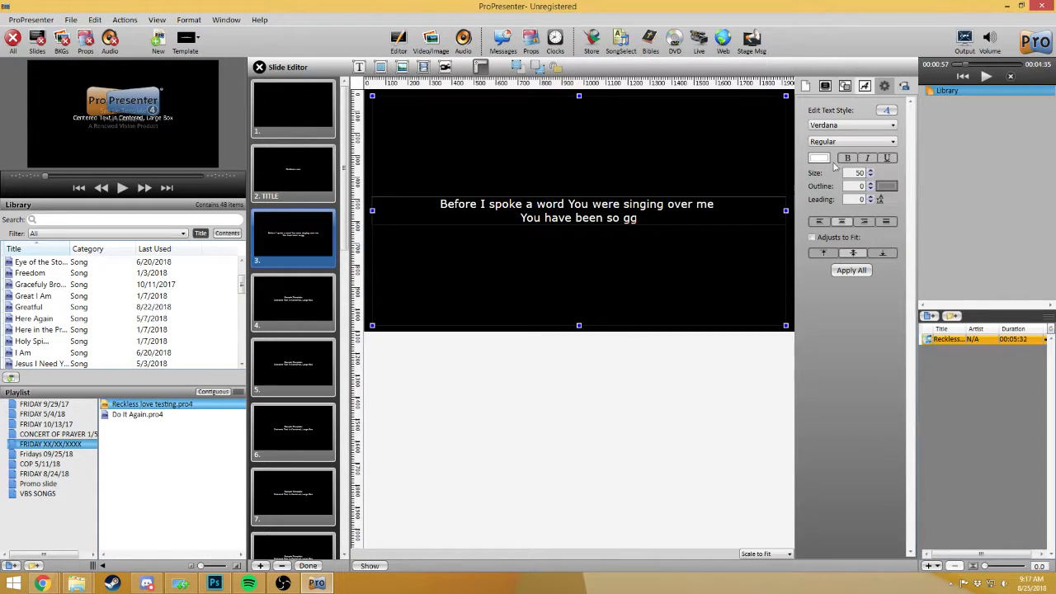
click(960, 65)
click(987, 76)
click(463, 41)
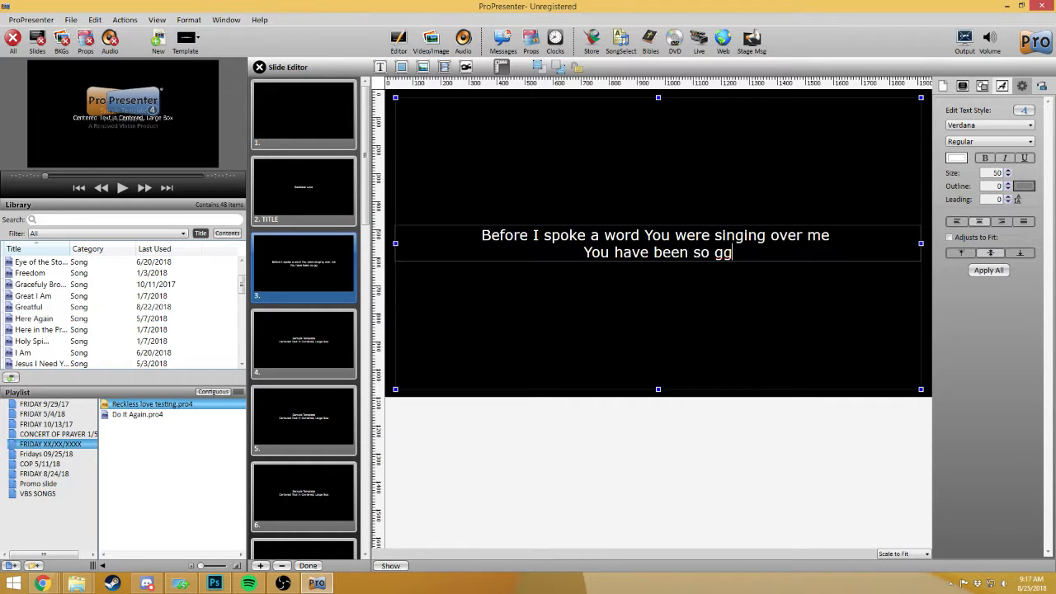
Delete the unfinished second lyric line from slide 3, leaving only the first line.
drag(733, 252, 584, 252)
click(482, 236)
double_click(625, 235)
click(637, 236)
drag(733, 253, 584, 253)
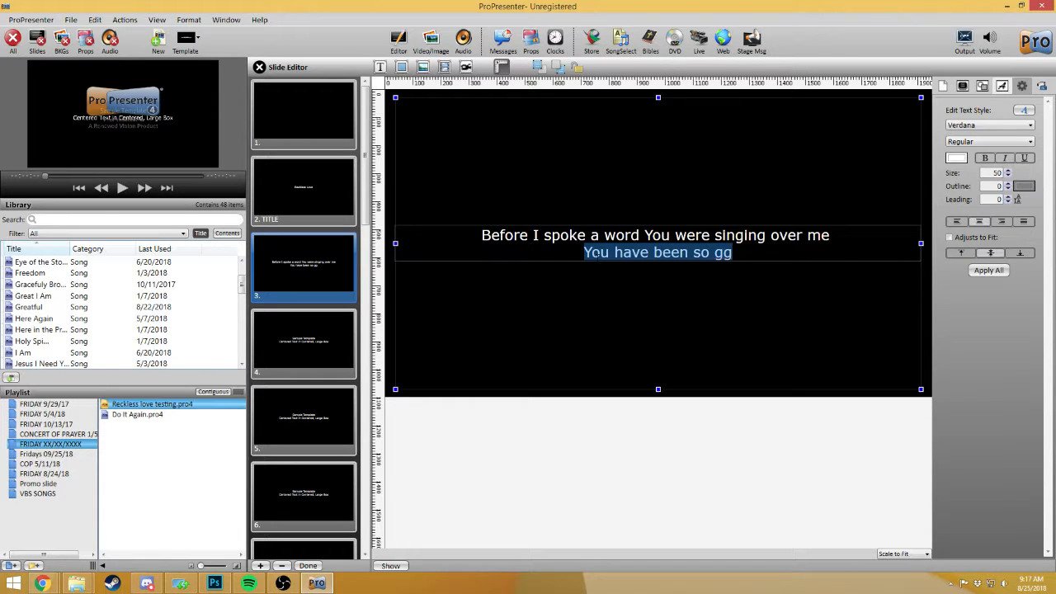
key(BackSpace)
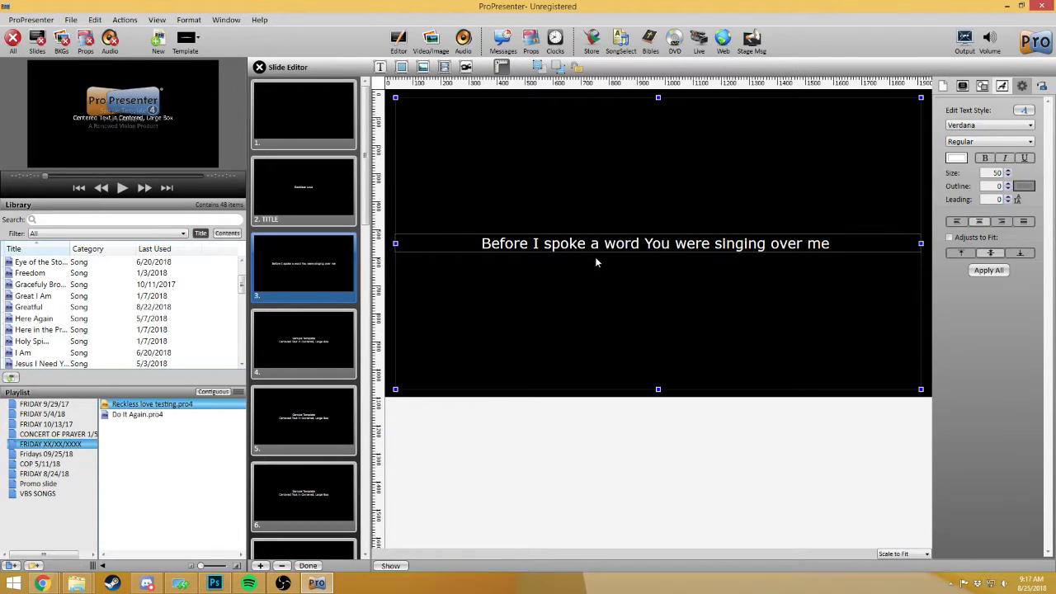
Replace slide 4's sample text with the lyric "You have been so so good to me".
click(297, 345)
double_click(779, 250)
drag(779, 250, 547, 209)
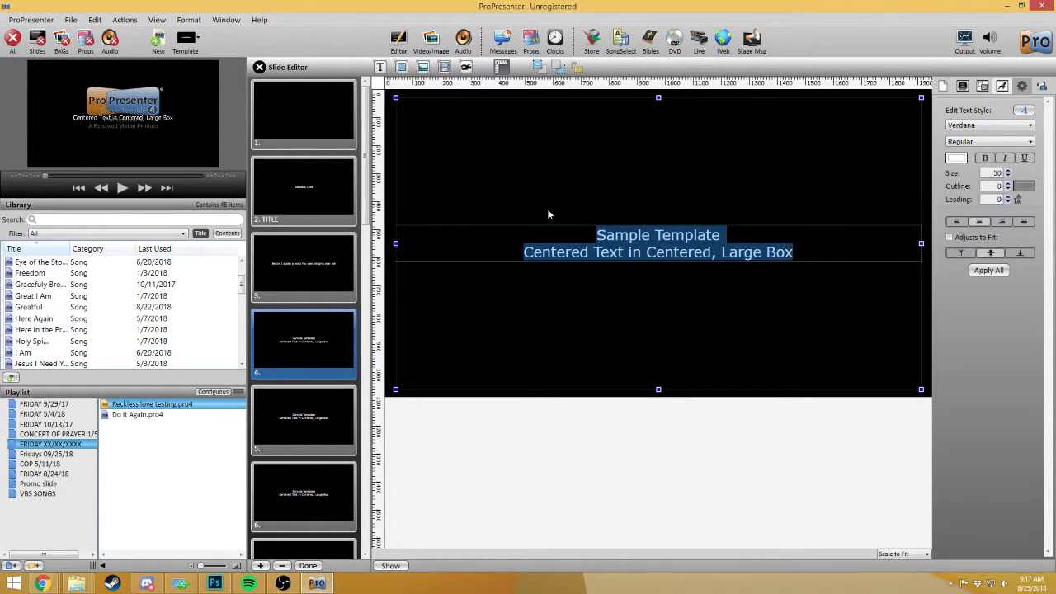
text(You have been soo )
text(g)
key(BackSpace)
key(BackSpace)
key(BackSpace)
text(so good to me)
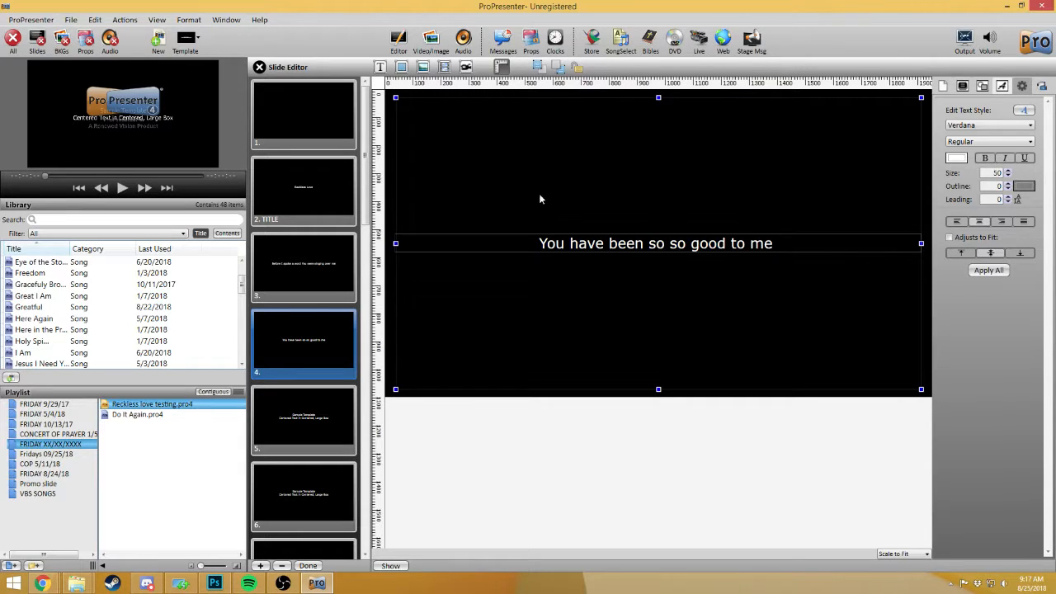
Try a comma after the first "so" in slide 4's lyric, and remove it again.
click(658, 243)
text(,)
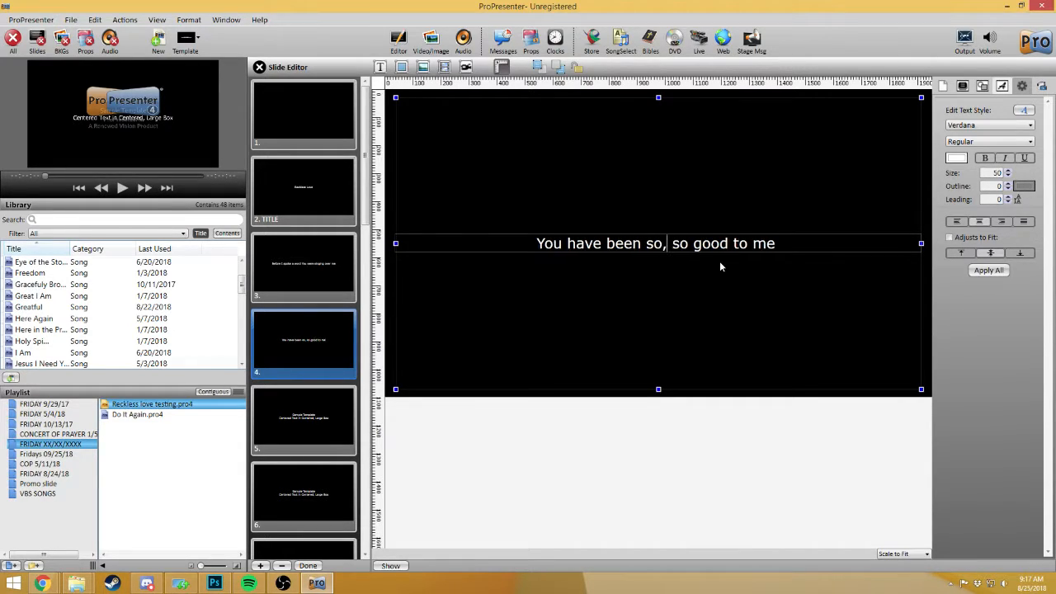
key(BackSpace)
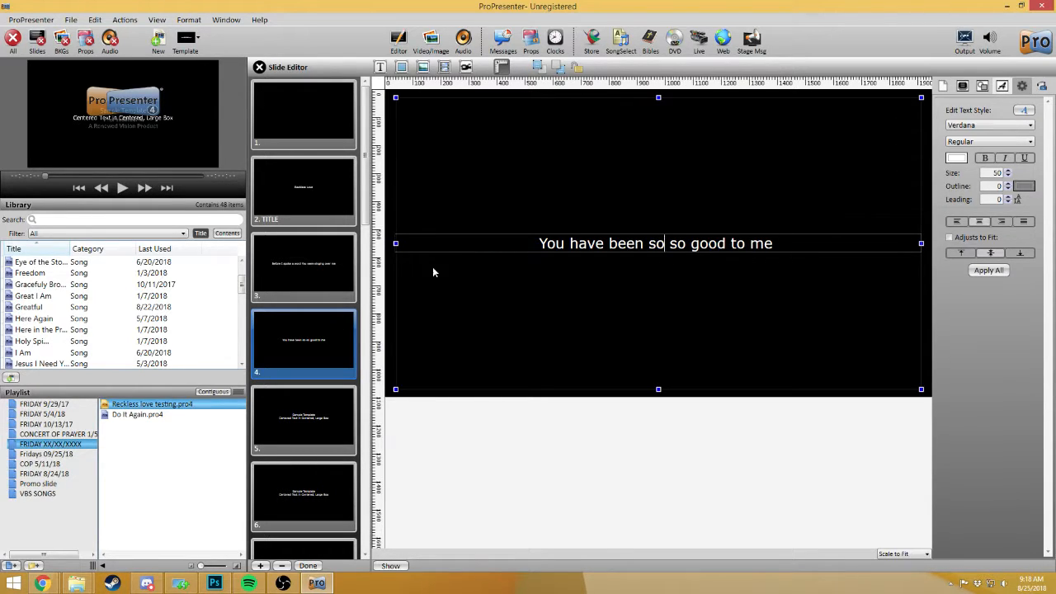
drag(540, 244, 547, 245)
click(664, 243)
drag(778, 244, 785, 243)
click(779, 243)
Replace slide 5's sample text with the opening words "Before I took a breath".
click(311, 418)
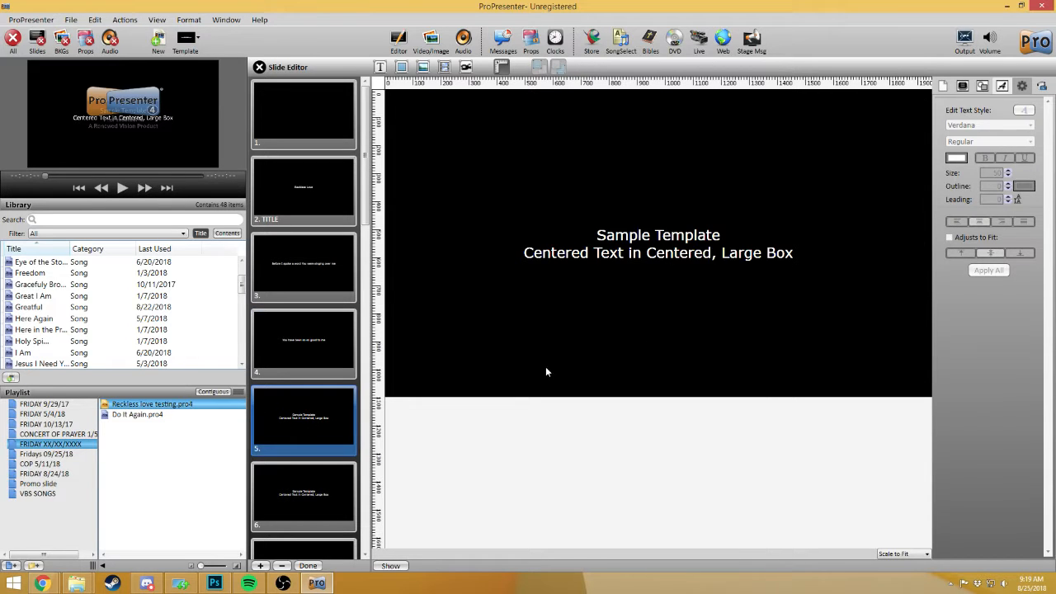
double_click(785, 262)
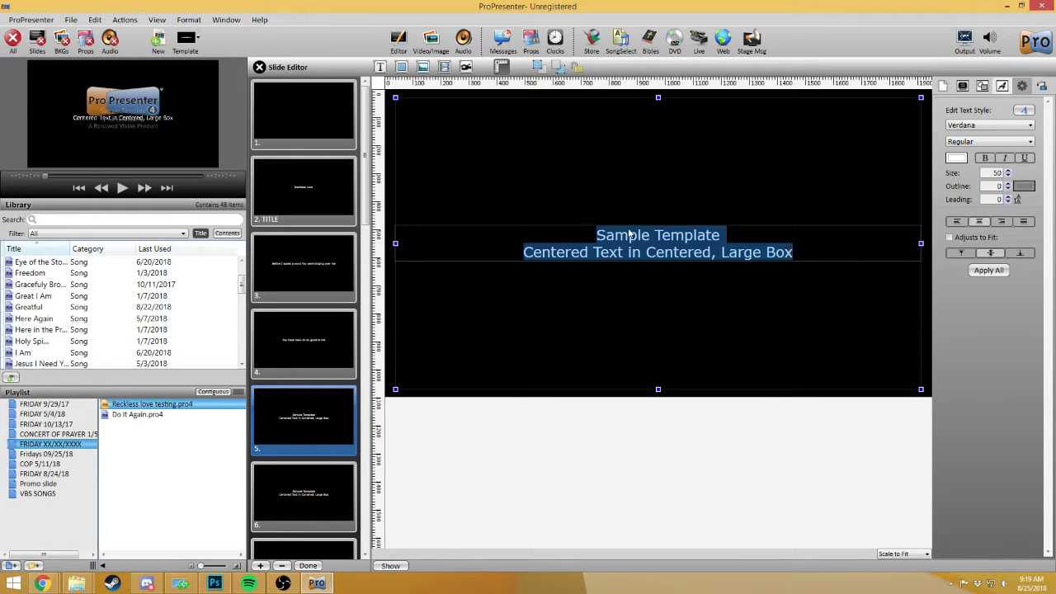
text(Before I tpp)
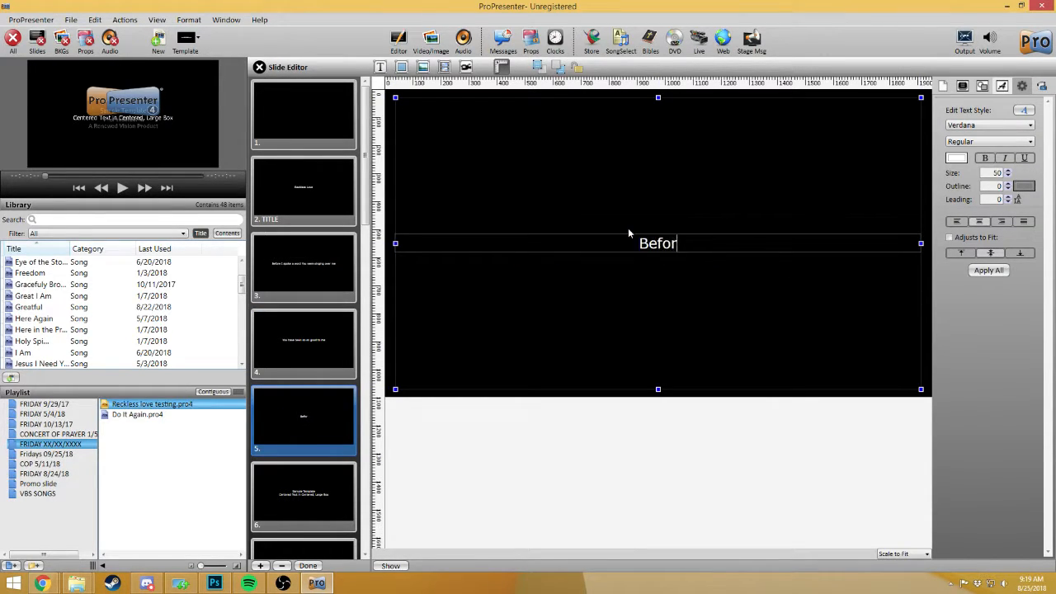
key(BackSpace)
key(BackSpace)
text(ook )
text(a )
text(bre)
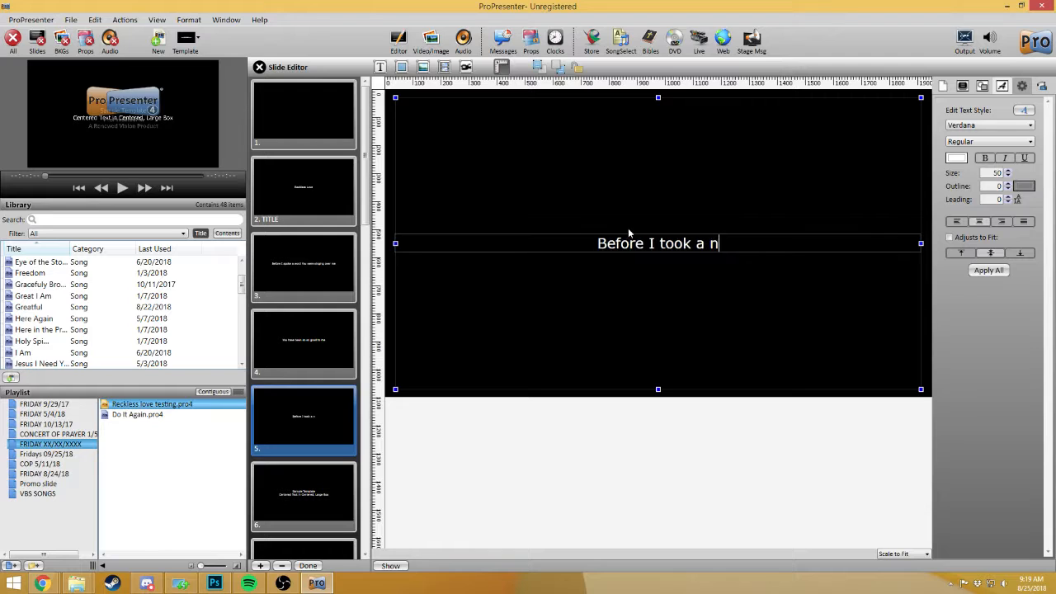
text(ath you)
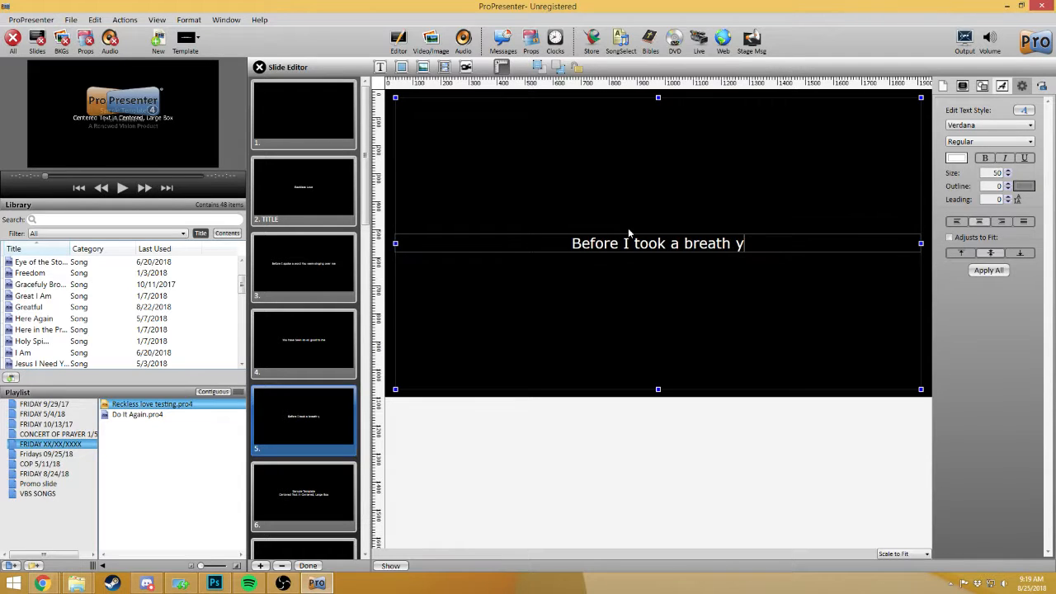
Complete slide 5's lyric line with "You breathed Your life in me", capitalizing "You" and "Your".
key(BackSpace)
key(BackSpace)
key(BackSpace)
text(Yo)
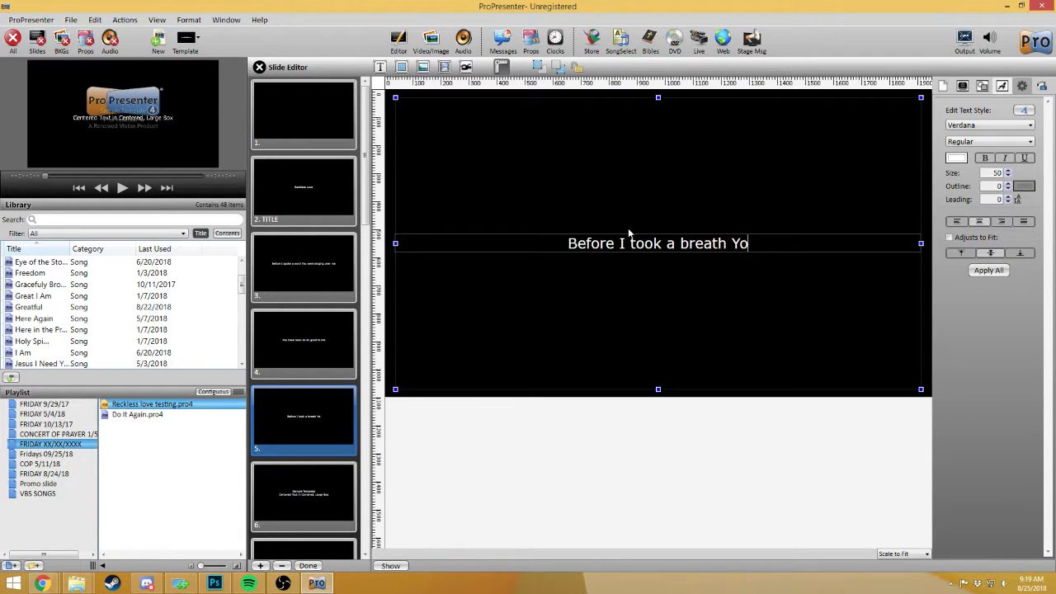
text(u breat)
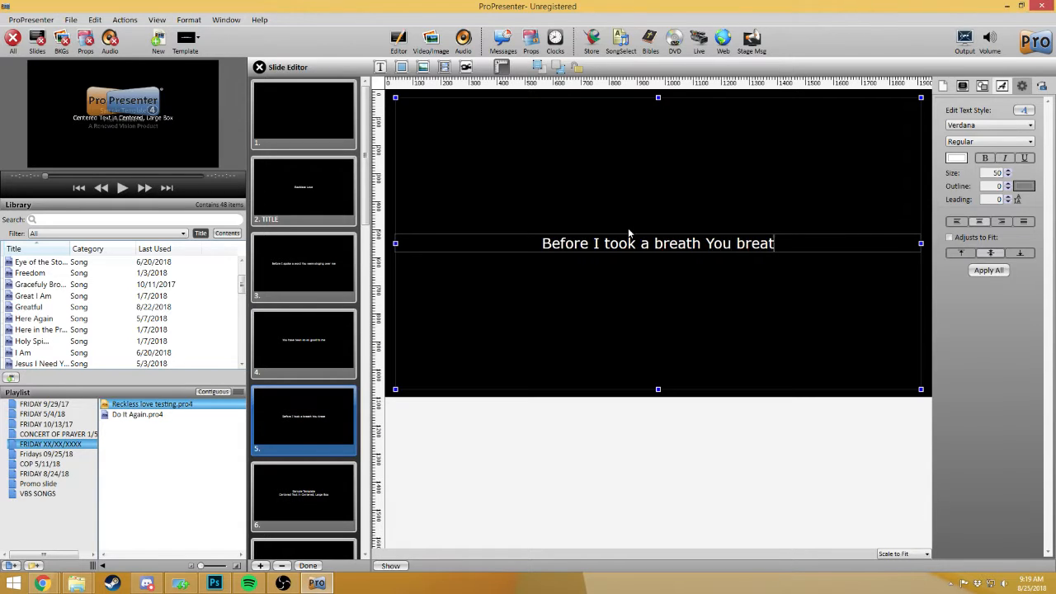
text(hed Your)
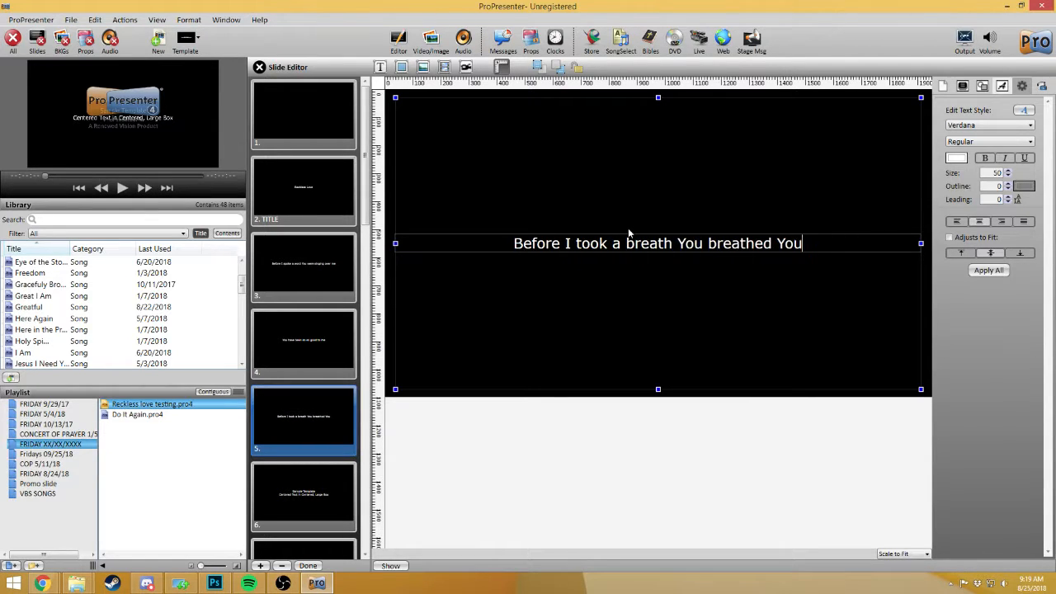
text(life I n me)
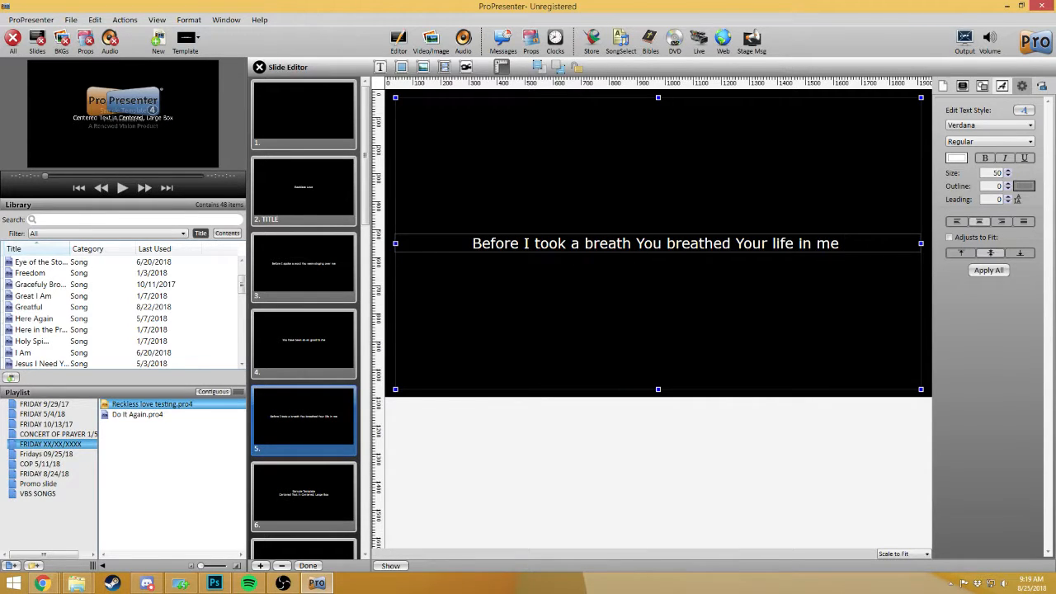
Replace slide 6's sample text with the lyric "You have been so so kind to me".
click(317, 469)
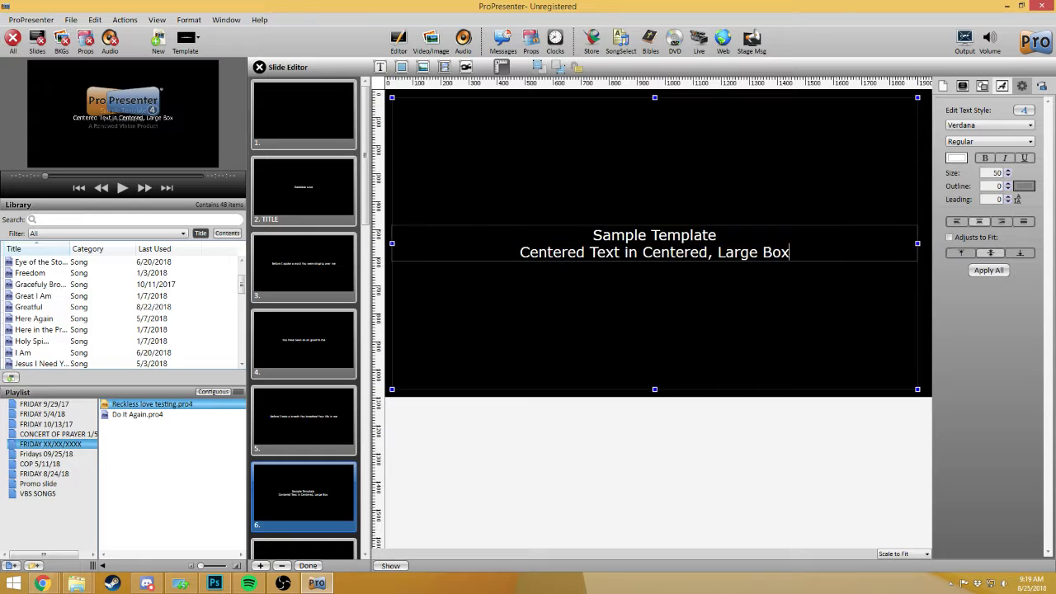
key(ctrl+shift+Left)
key(ctrl+shift+Left)
key(ctrl+shift+Left)
key(ctrl+shift+Left)
key(ctrl+shift+Left)
key(ctrl+shift+Left)
key(ctrl+shift+Left)
key(ctrl+shift+Left)
key(ctrl+shift+Left)
text(You havee)
key(BackSpace)
text(been so so kind to me)
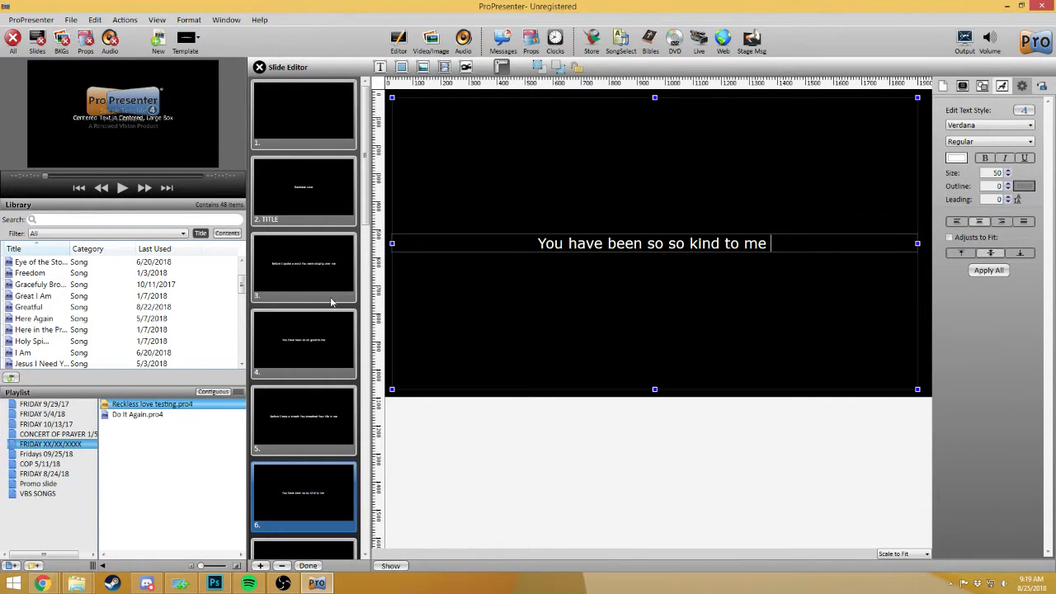
scroll(321, 281, down, 3)
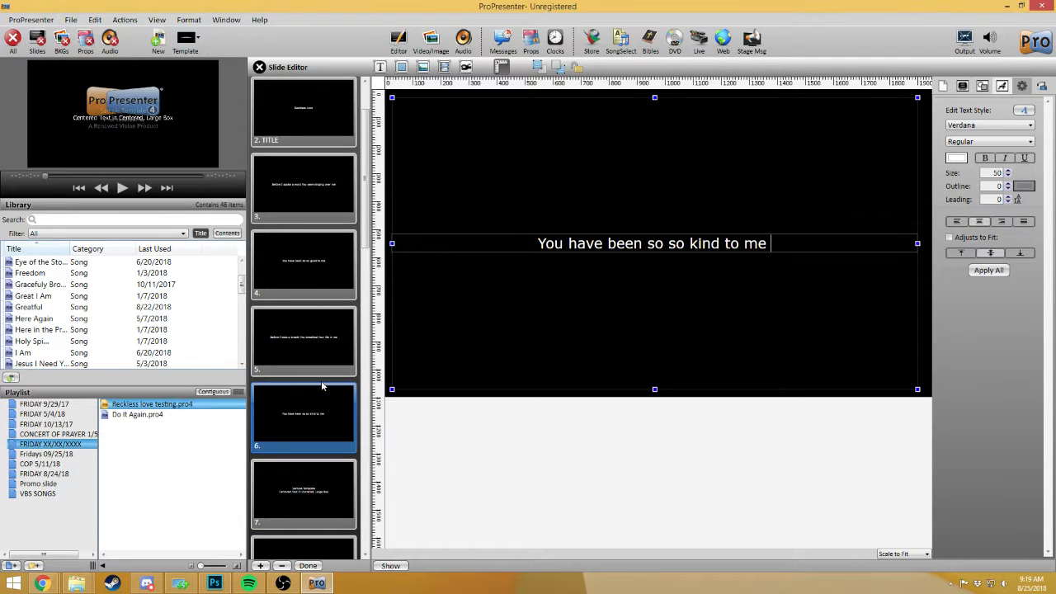
Label slide 3, the "Before I spoke a word" lyric slide, as Verse 1.
scroll(321, 385, up, 3)
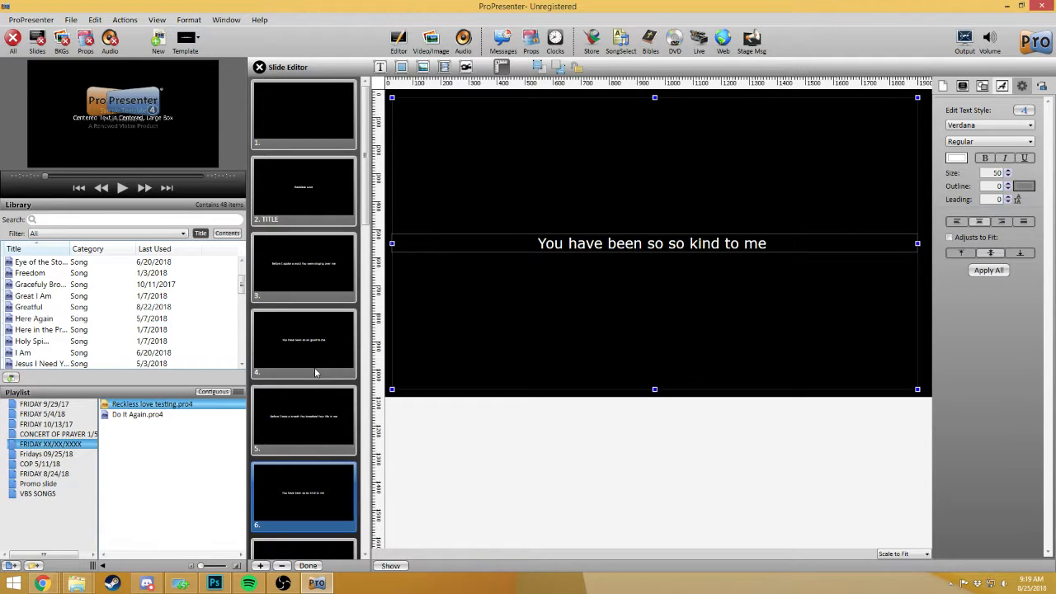
right_click(295, 279)
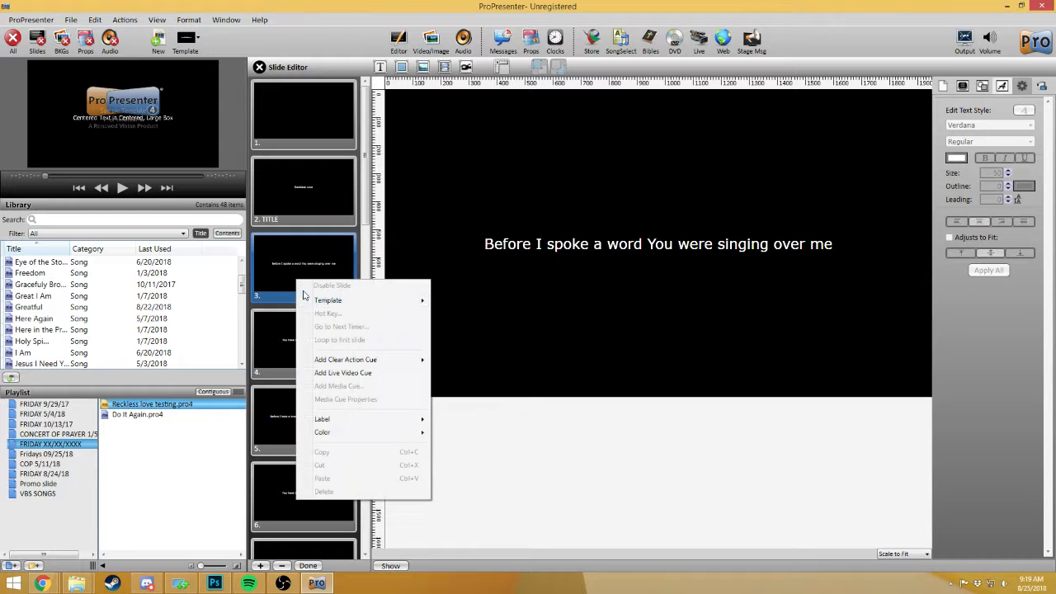
mouse_move(321, 426)
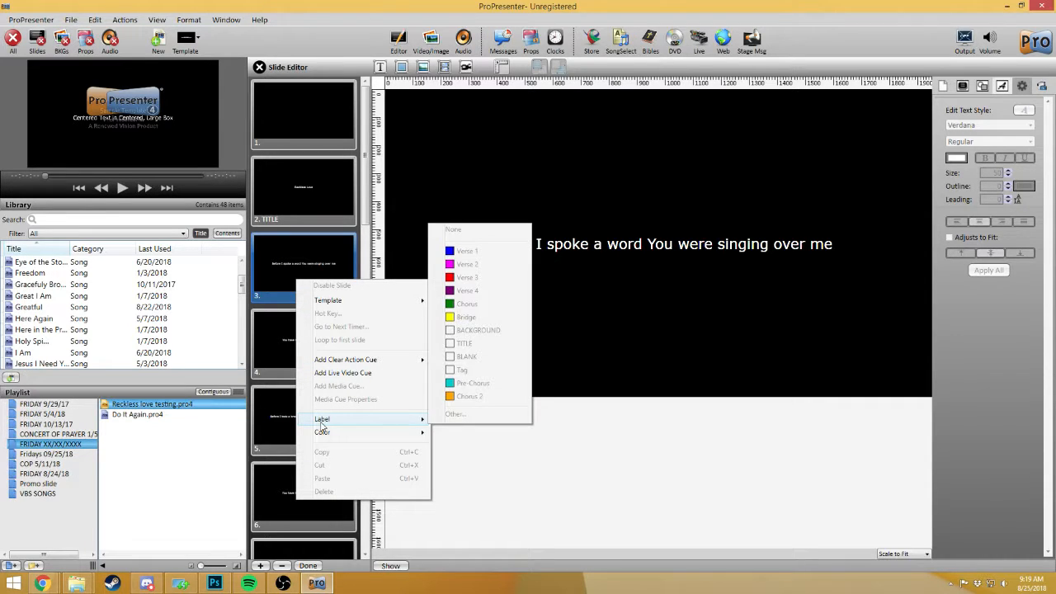
click(290, 283)
right_click(290, 282)
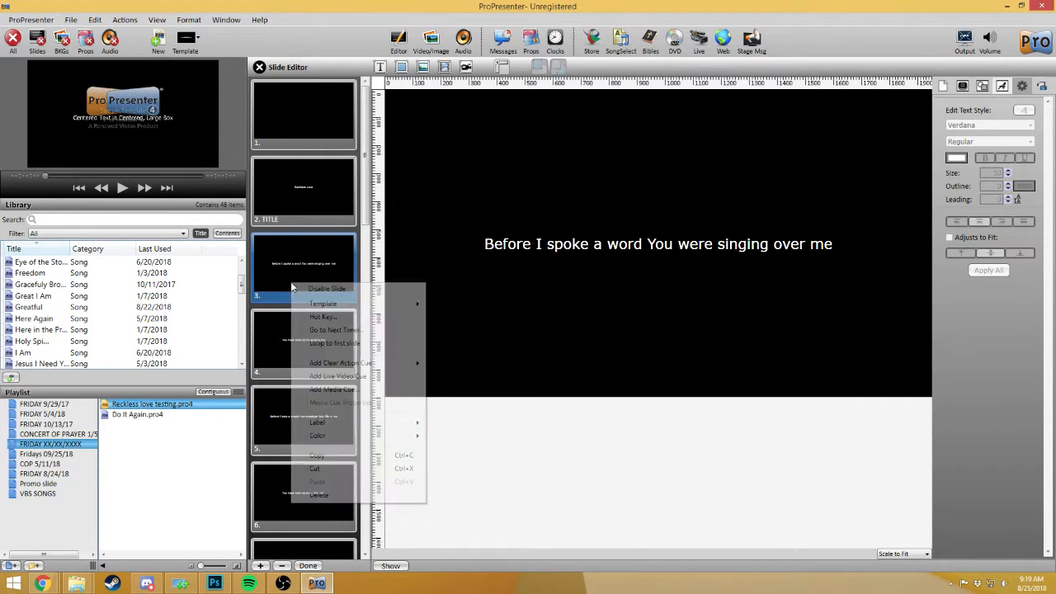
mouse_move(337, 422)
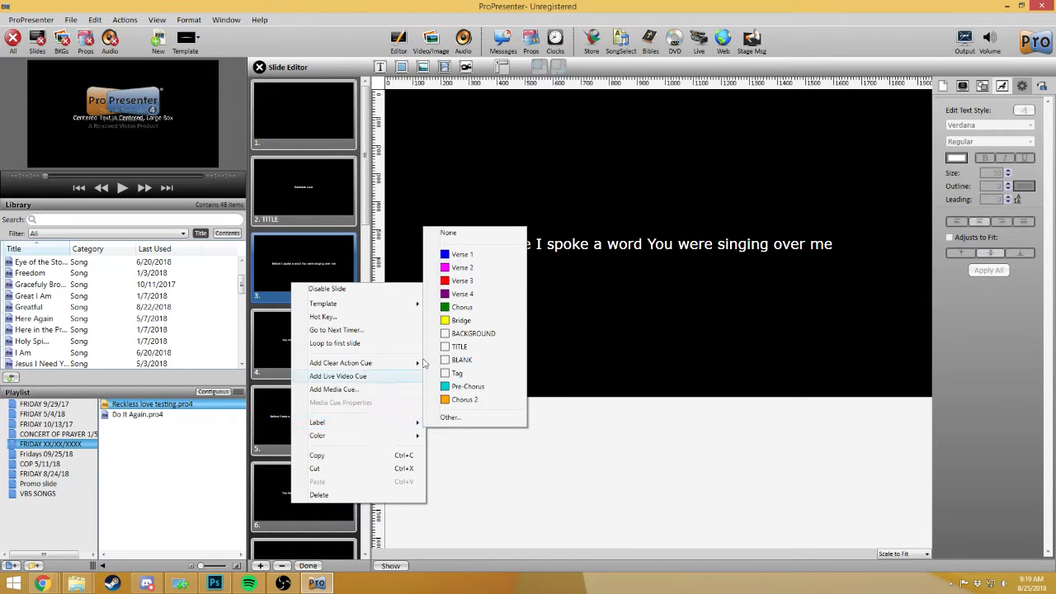
click(462, 254)
Label slides 4, 5 and 6 as Verse 1.
right_click(315, 356)
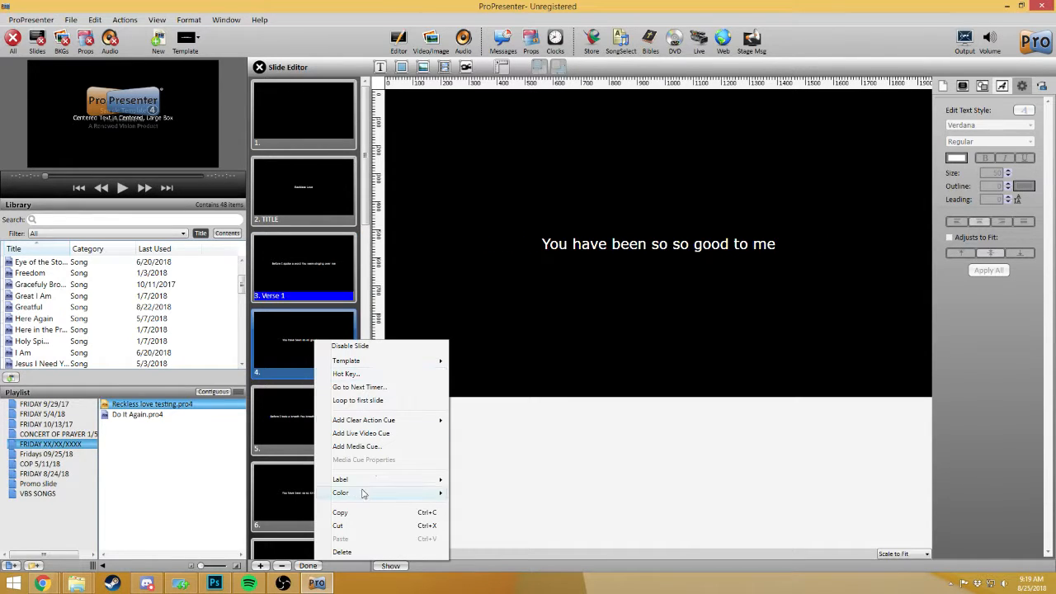
mouse_move(361, 481)
click(479, 311)
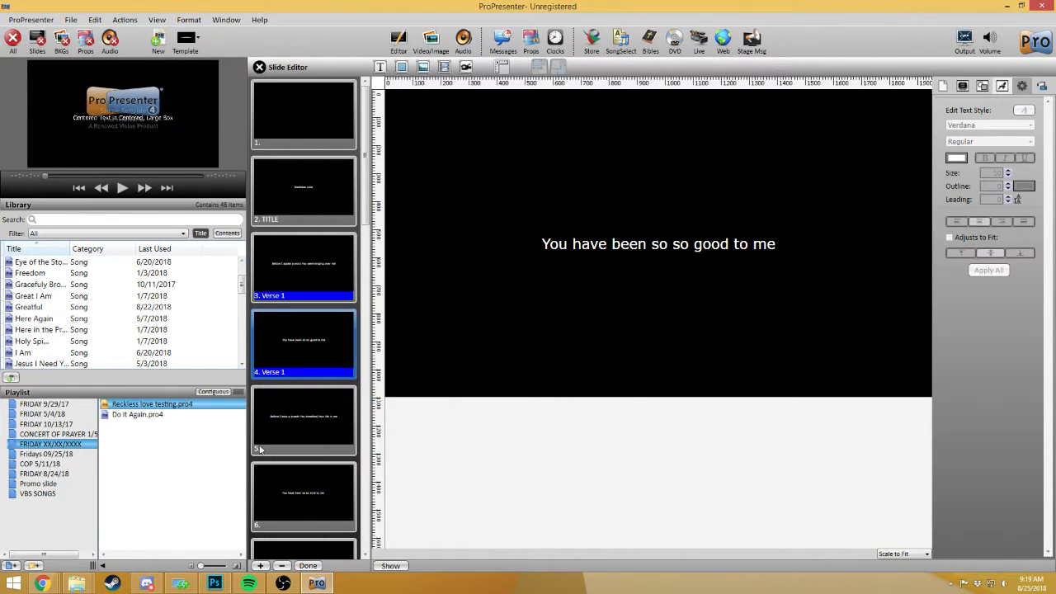
right_click(260, 449)
mouse_move(312, 365)
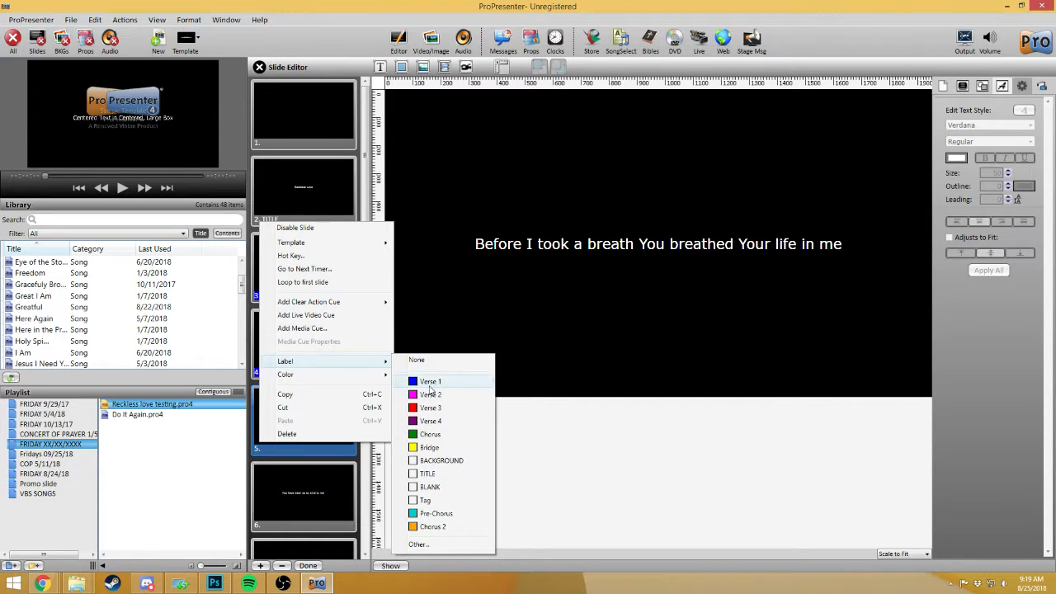
click(429, 383)
right_click(322, 487)
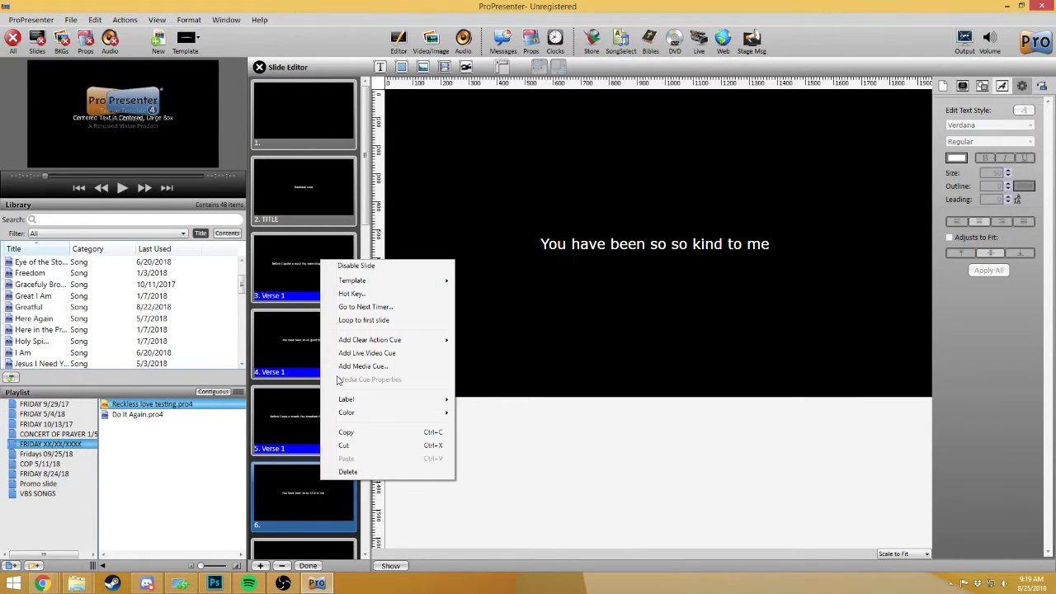
mouse_move(346, 400)
click(484, 235)
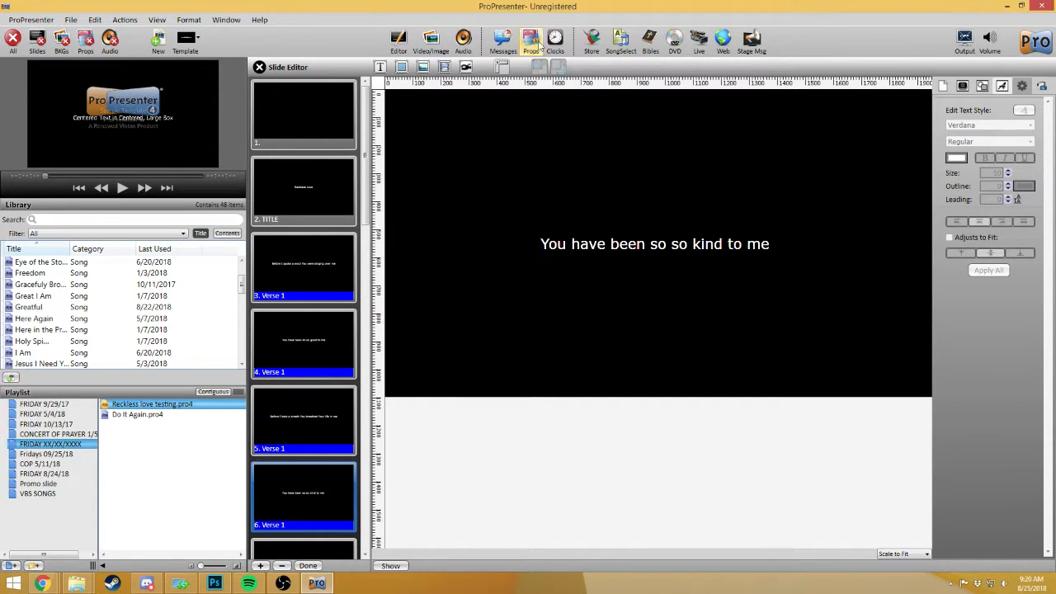
Play the Reckless Love audio track from an earlier point and follow the verse lyrics through slides 3 to 6.
click(463, 41)
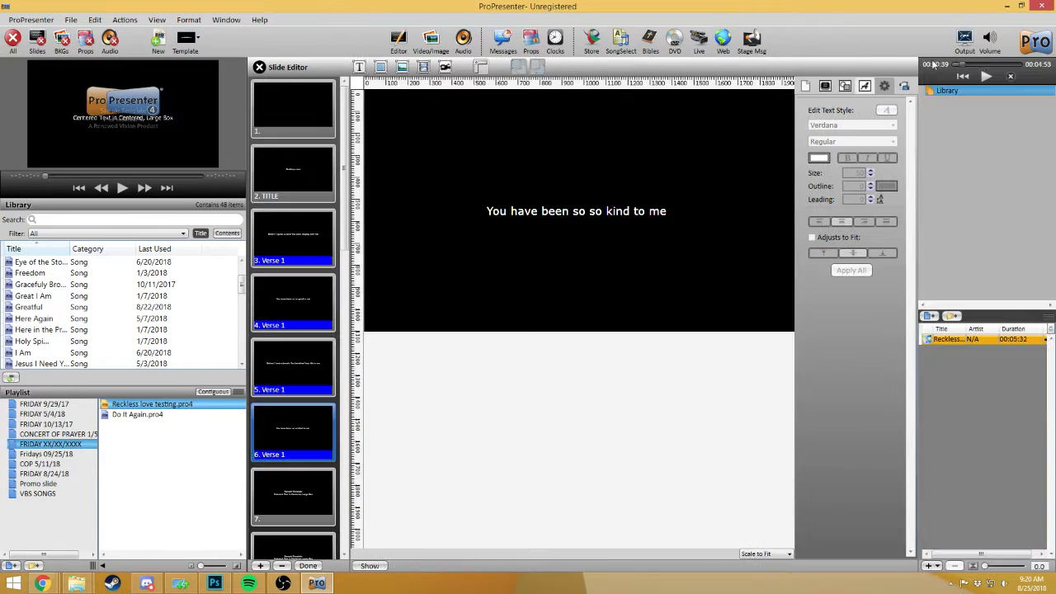
drag(962, 63, 957, 65)
click(985, 76)
click(314, 236)
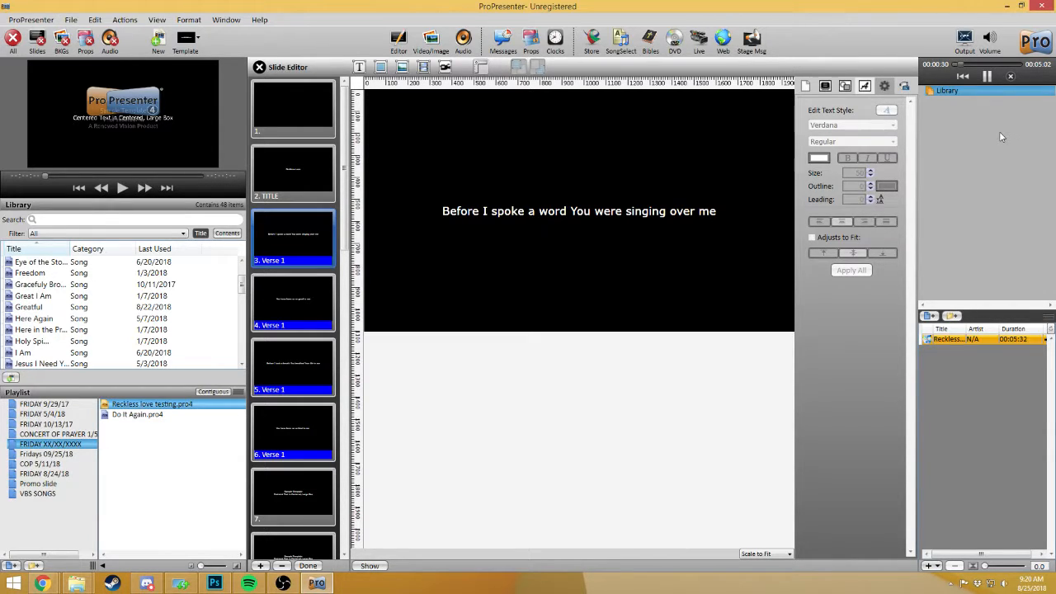
click(321, 302)
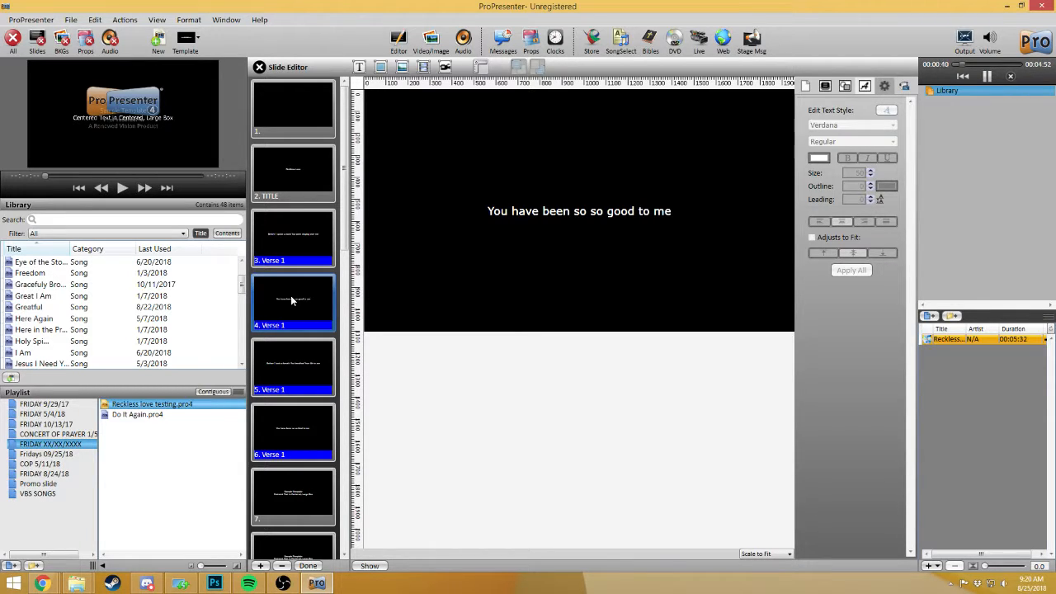
click(293, 365)
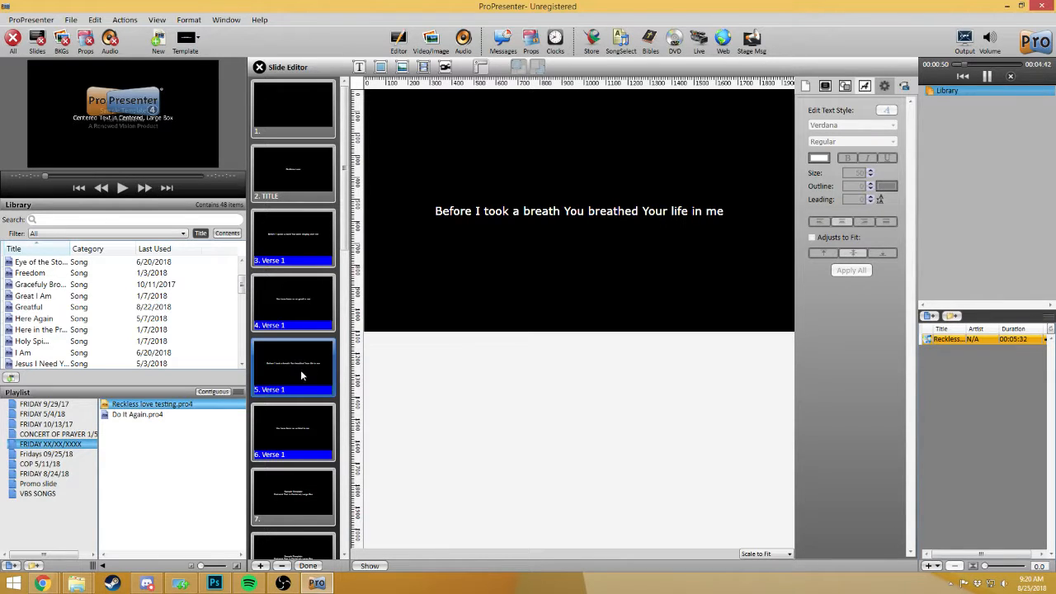
click(302, 445)
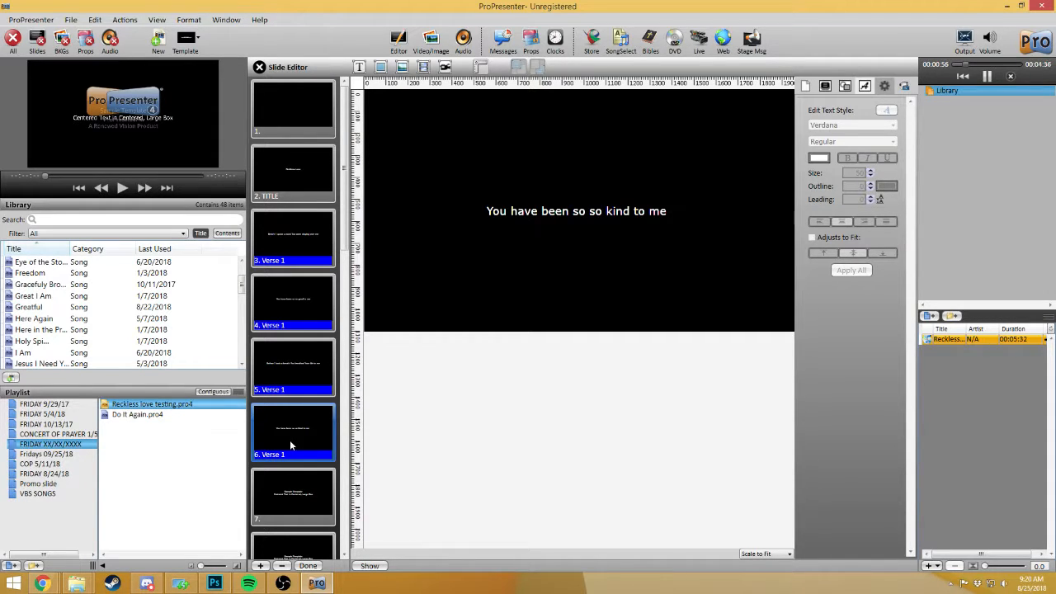
Play the song on past the first verse with blank slide 1 selected, pausing it at about 1:34.
click(988, 76)
click(988, 76)
click(283, 112)
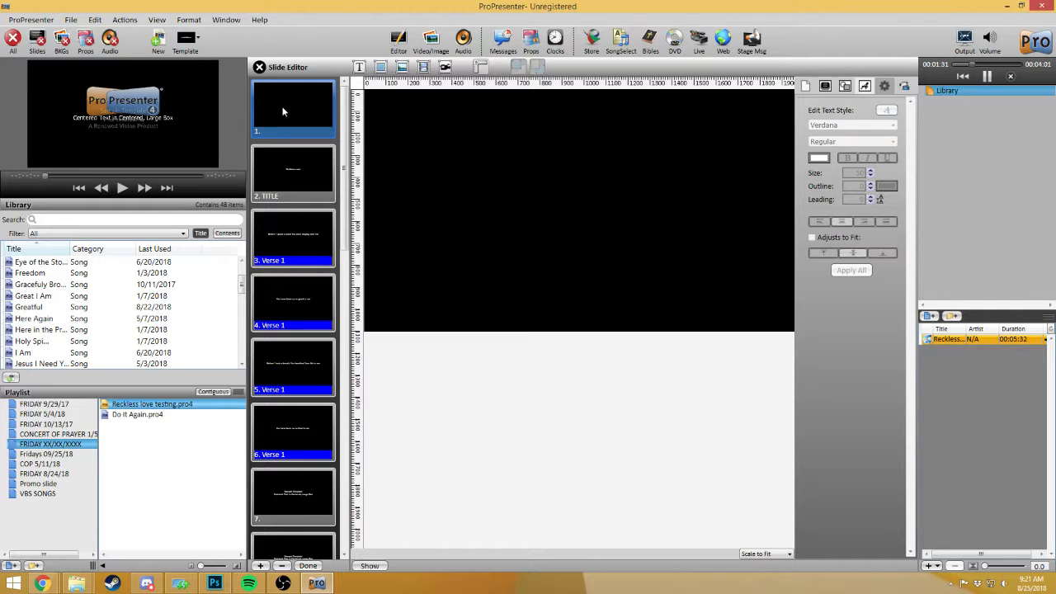
click(987, 76)
Select slide 7's text box with the audio library hidden, and centre the box on the slide.
scroll(305, 326, down, 2)
scroll(305, 326, down, 1)
click(301, 293)
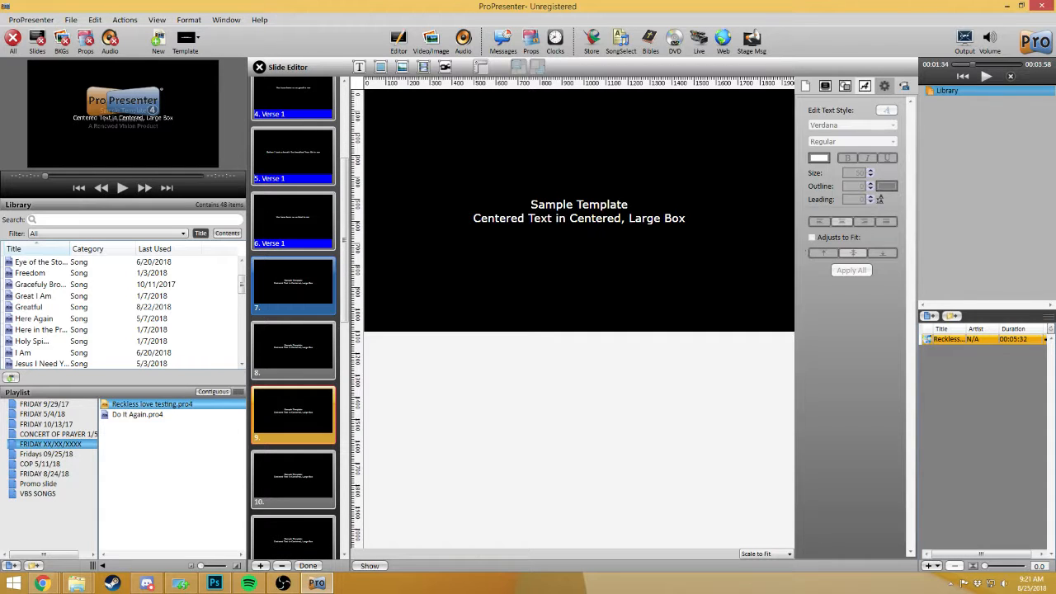
click(775, 277)
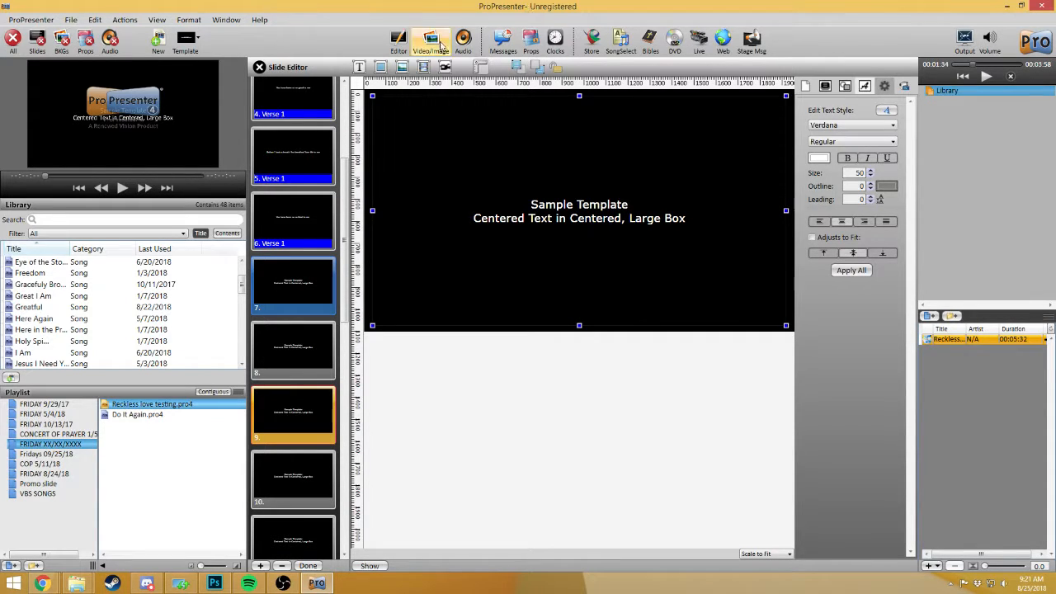
click(463, 40)
double_click(599, 153)
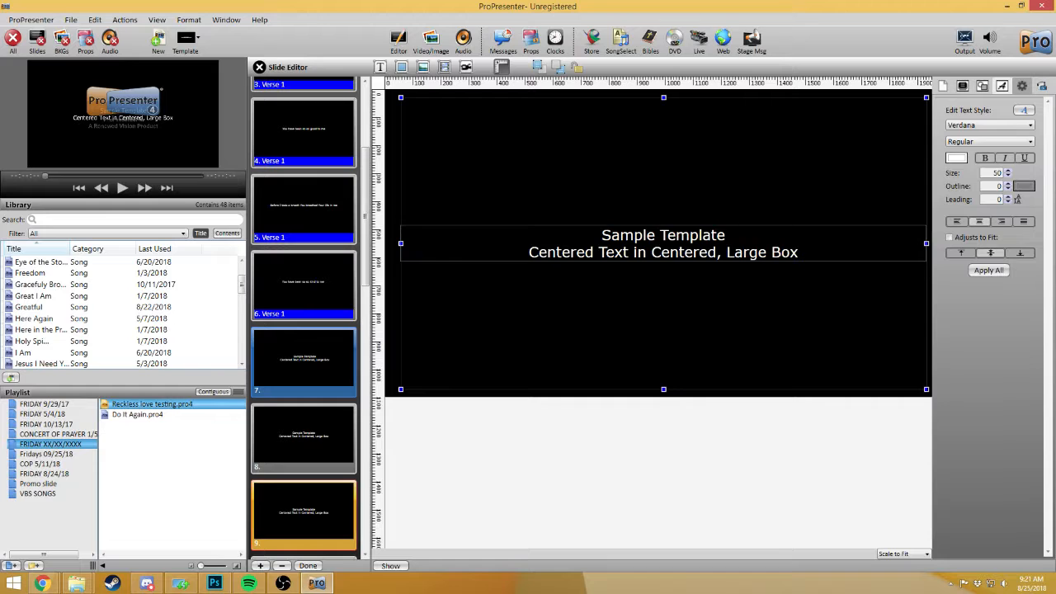
drag(475, 178, 469, 179)
Replace slide 7's sample text with the opening words "Oh the overwhelming".
click(776, 245)
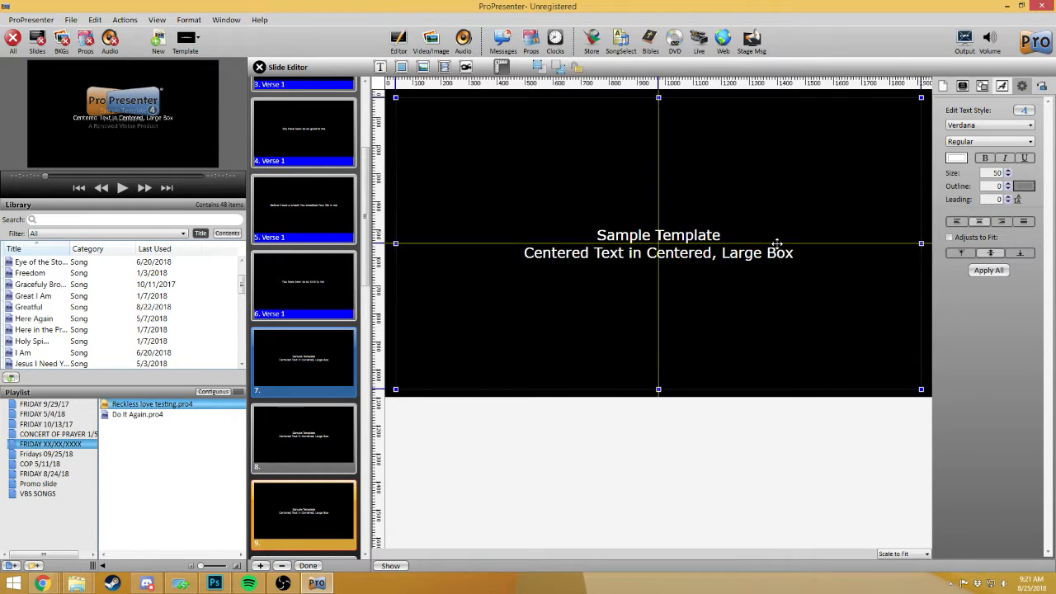
drag(793, 253, 595, 235)
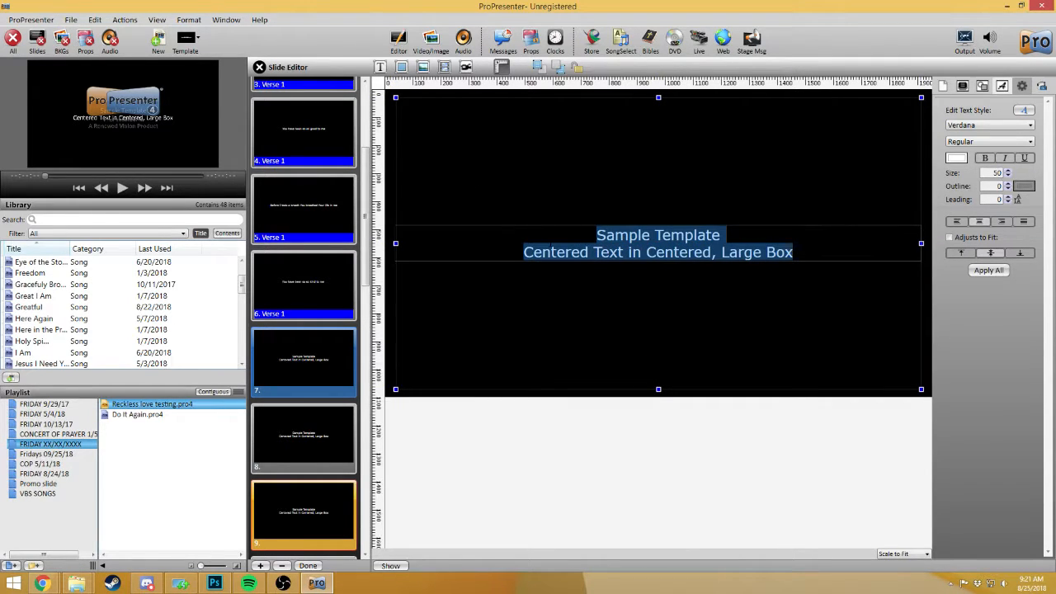
text(Oh t)
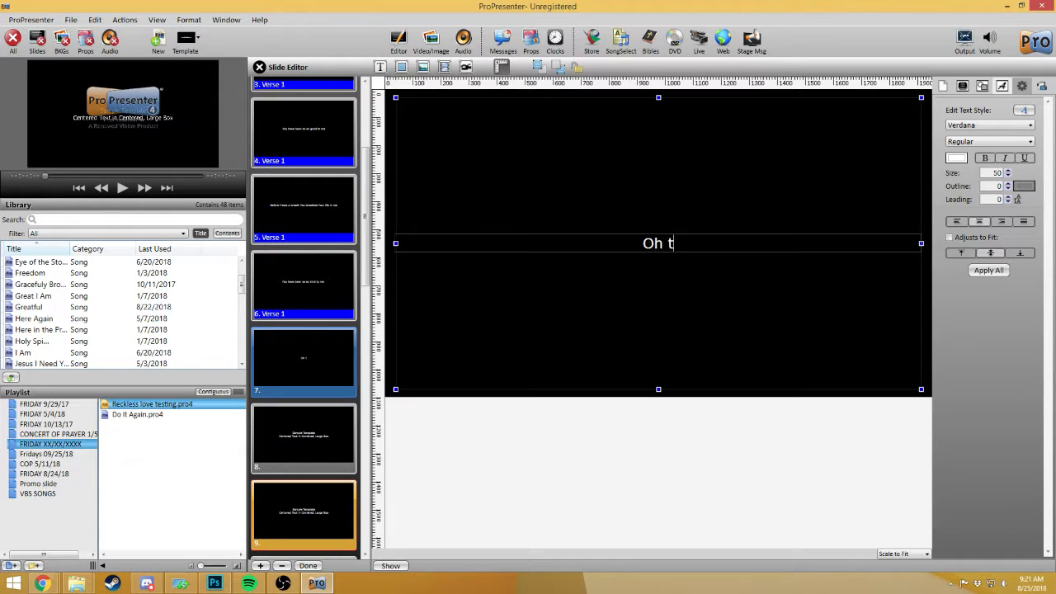
text(he overwhelming )
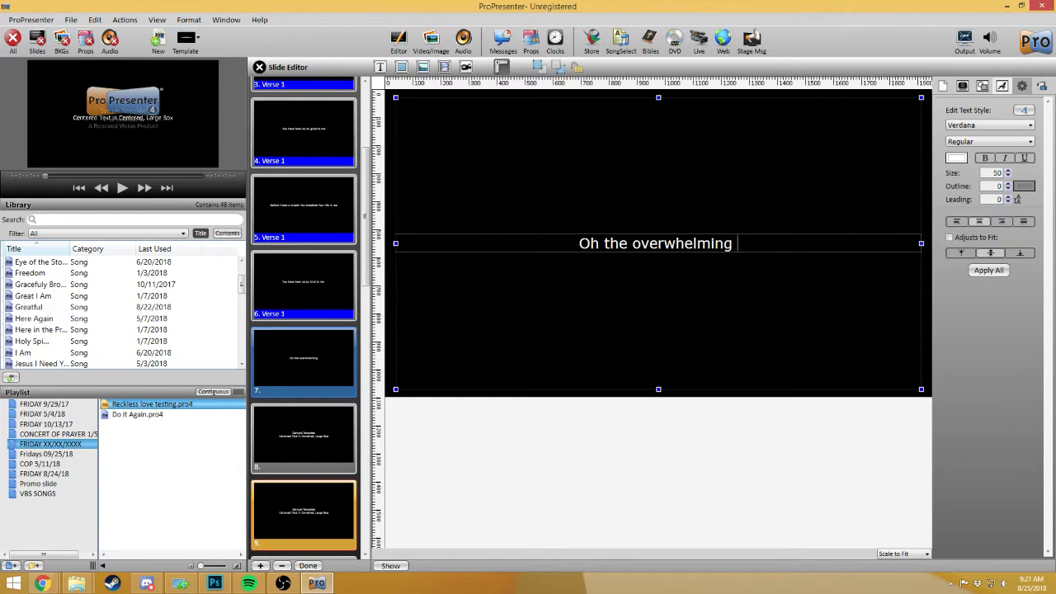
Complete slide 7's lyric line with "never ending reckless love of God".
text(never ending rechl)
key(BackSpace)
key(BackSpace)
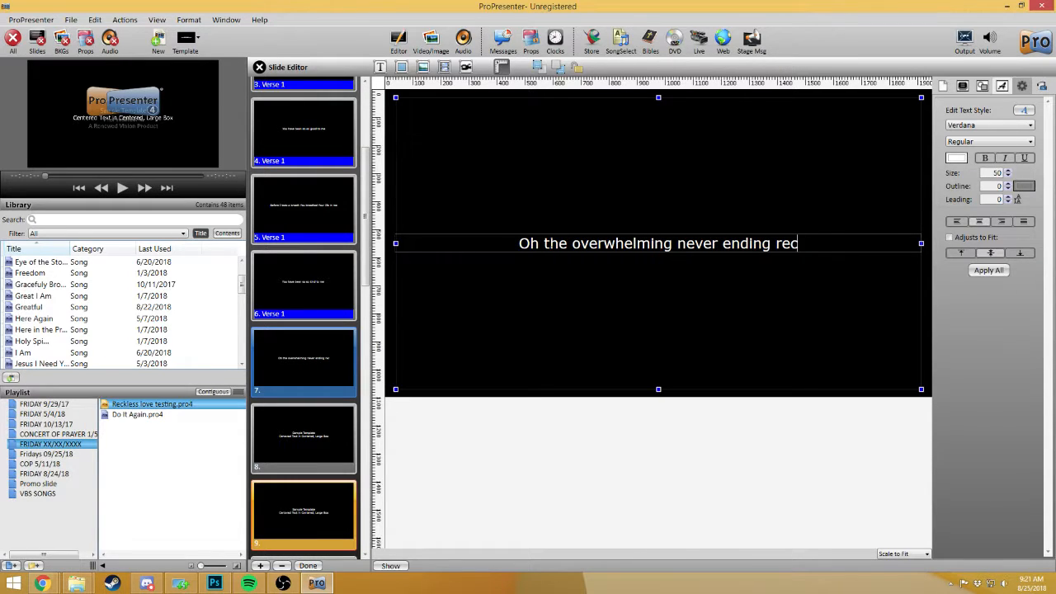
text(jl=)
key(BackSpace)
key(BackSpace)
key(BackSpace)
text(kl)
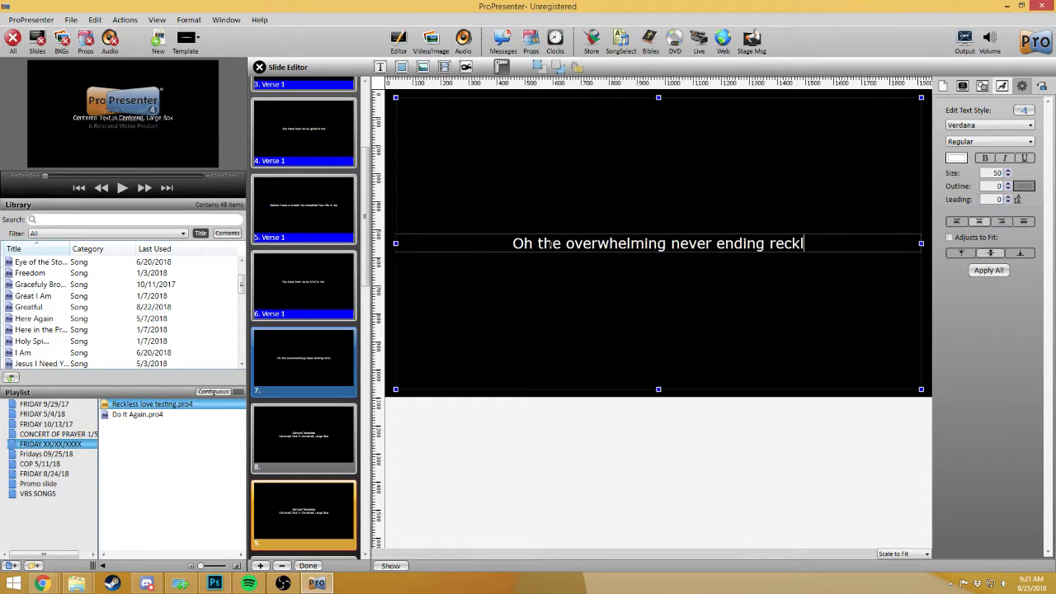
text(ess love of God)
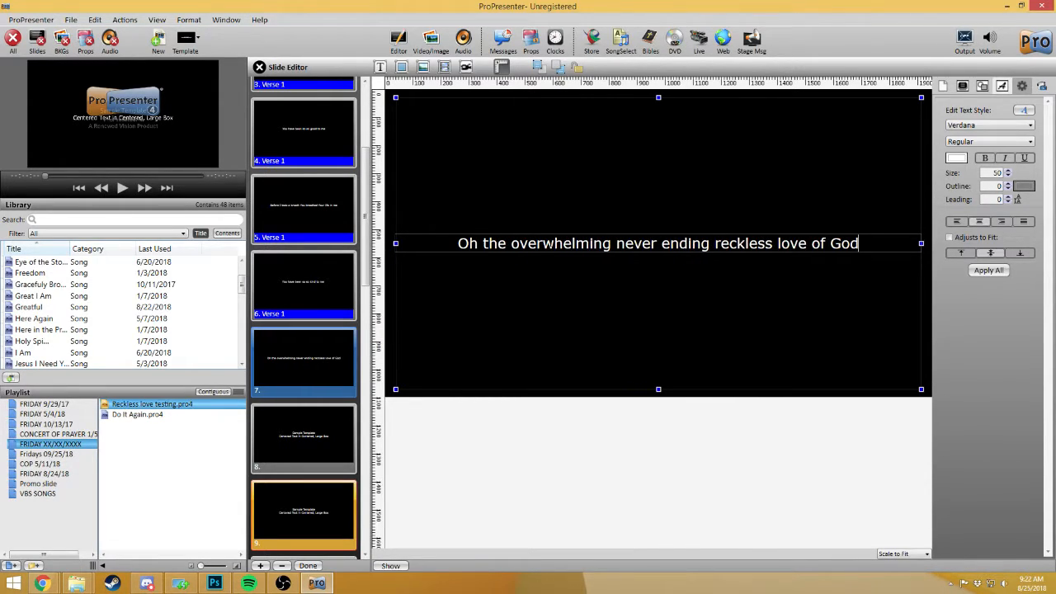
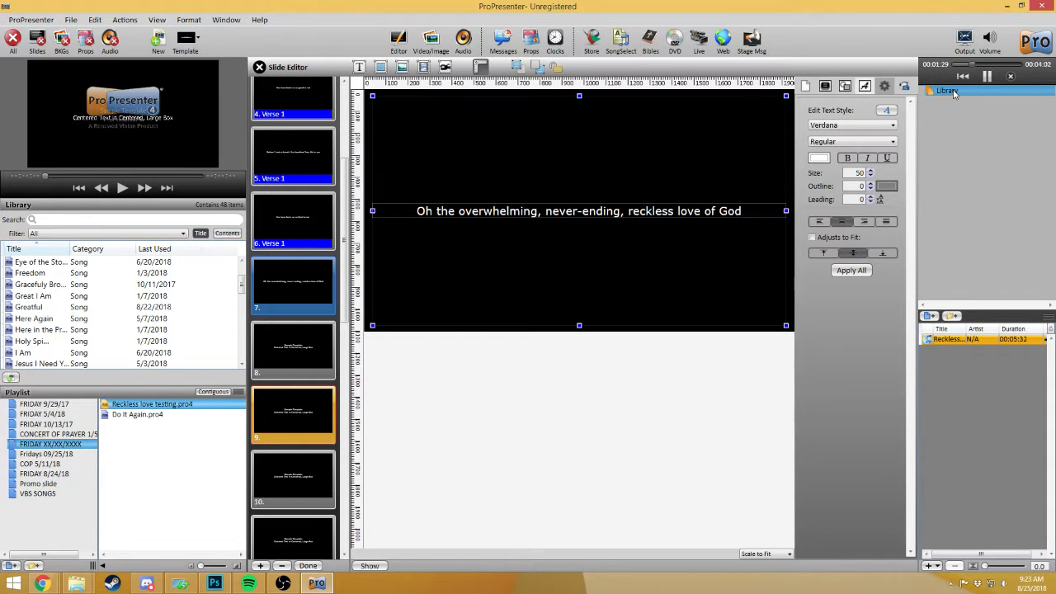
Pause the song and hide the audio library.
click(987, 76)
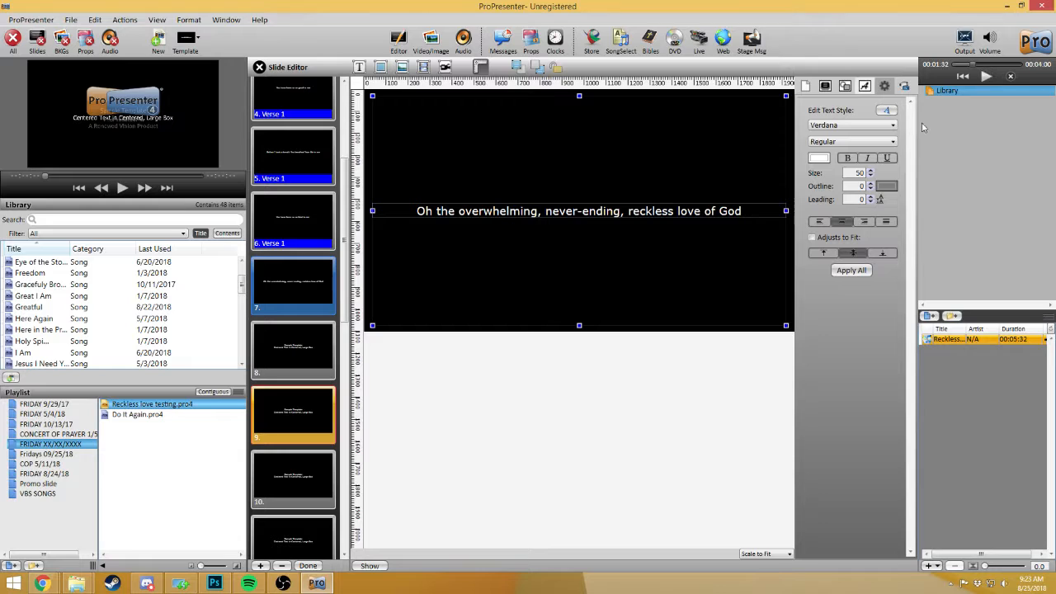
click(464, 38)
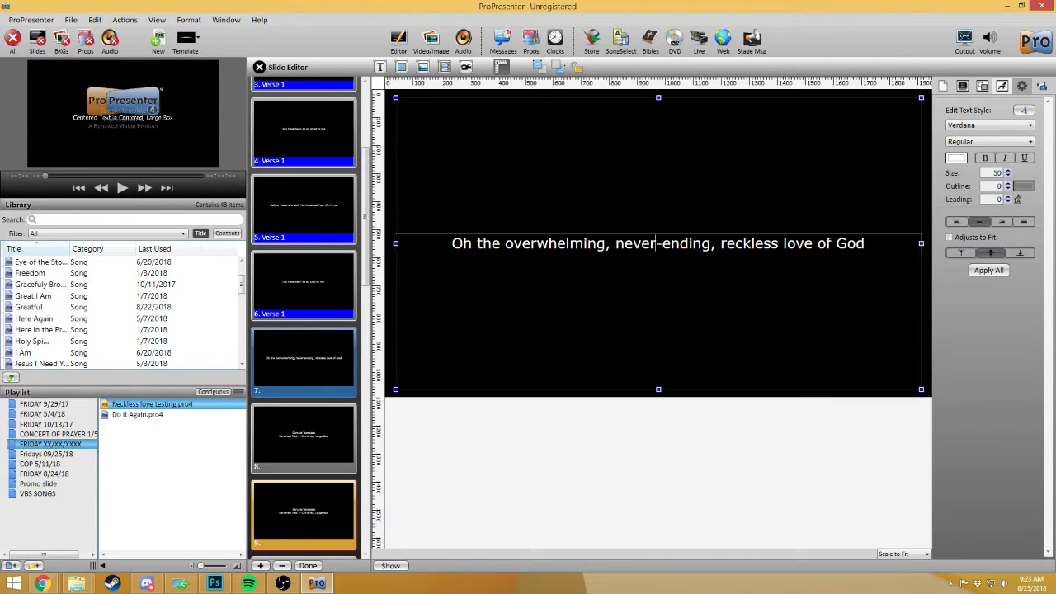
Try a line break after "never" in slide 7's lyric, and remove it again.
click(612, 244)
key(Return)
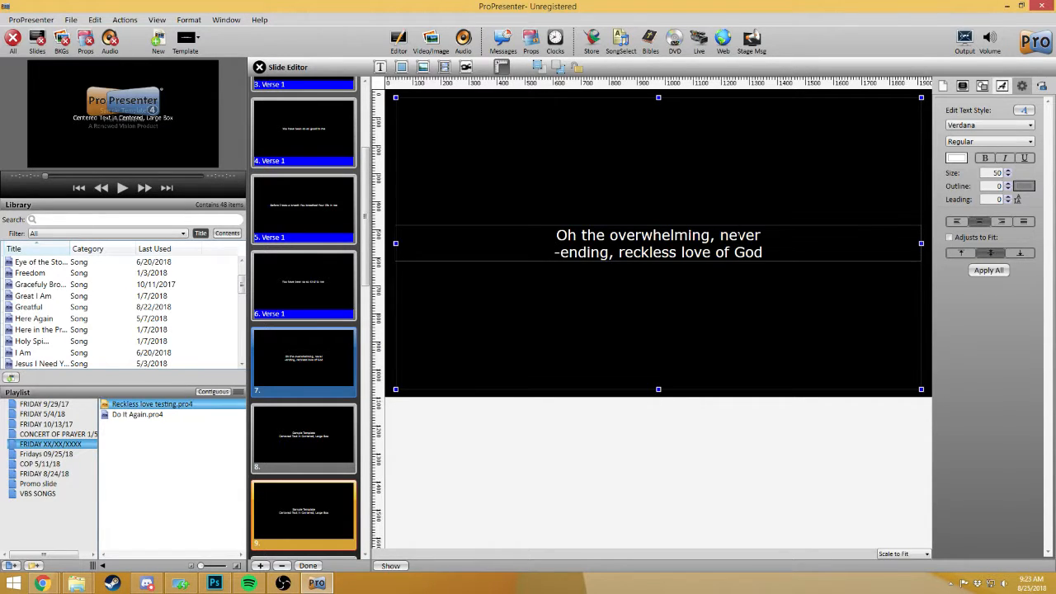
key(BackSpace)
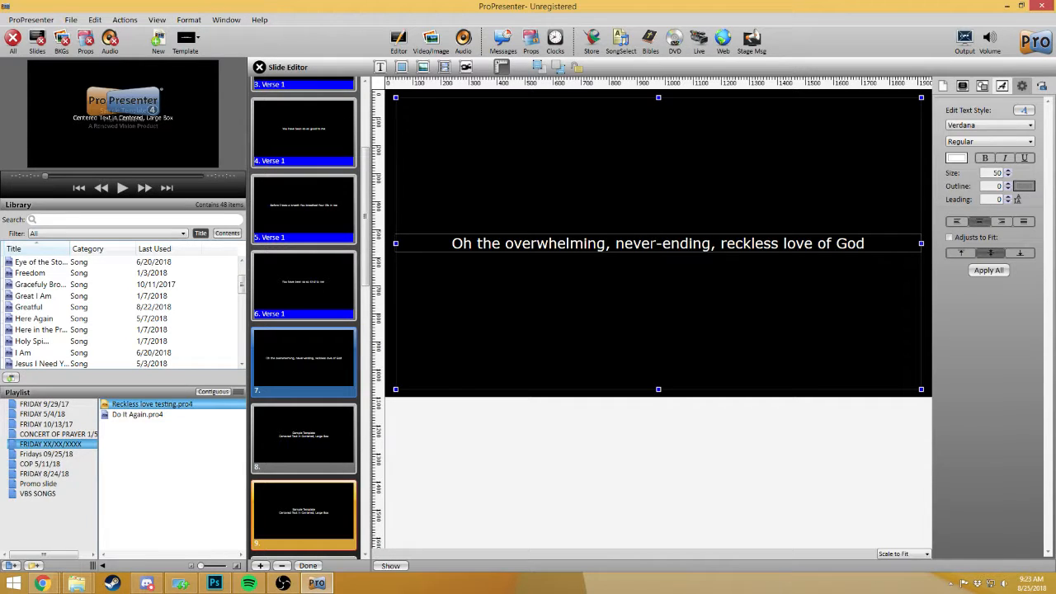
Remove the commas after "overwhelming" and "never-ending" from slide 7's lyric.
click(611, 245)
key(BackSpace)
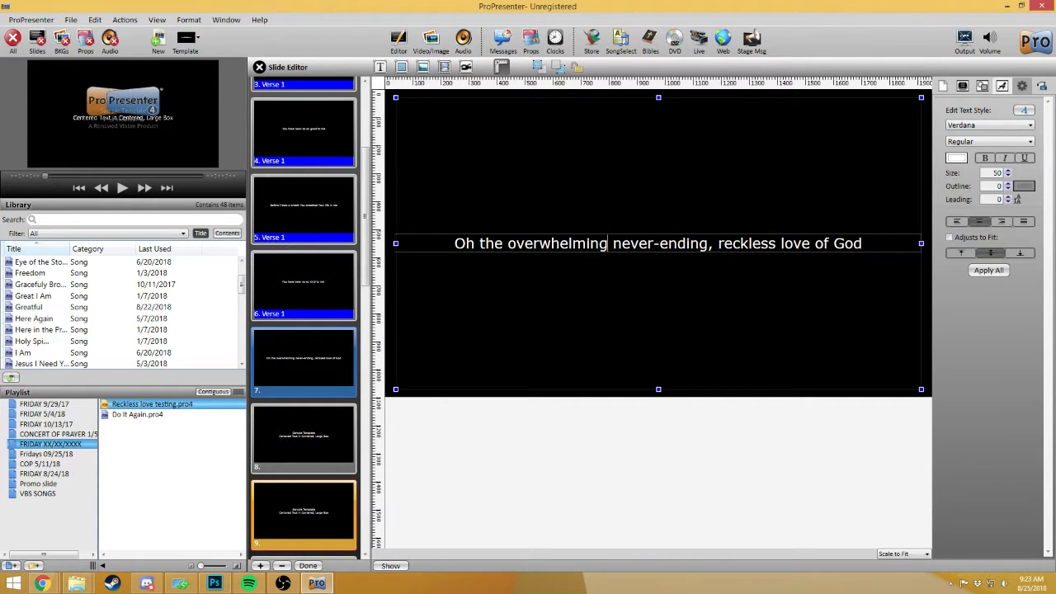
click(714, 244)
key(BackSpace)
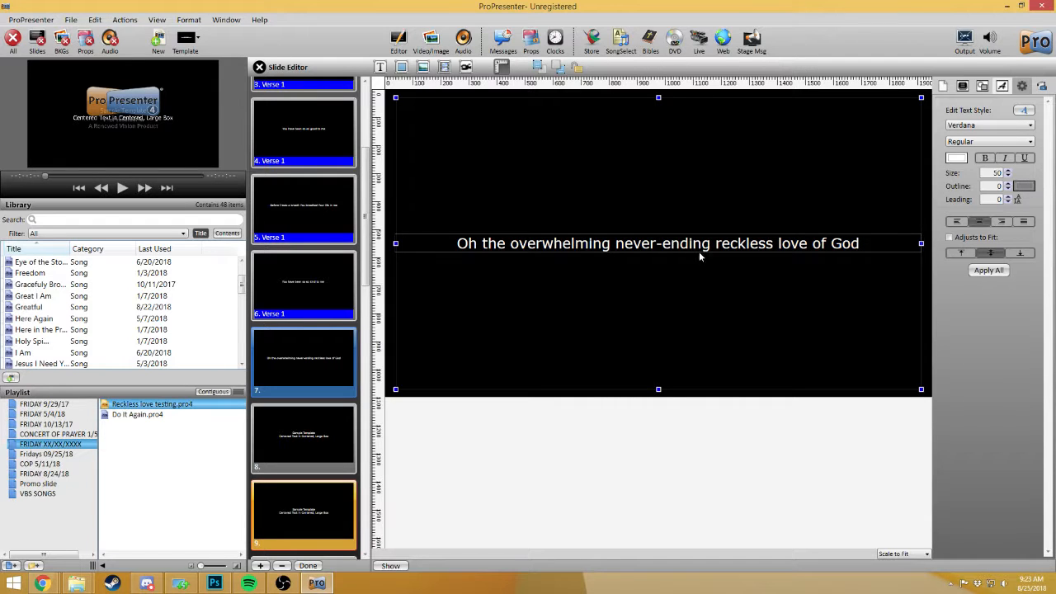
Replace slide 8's sample text with the lyric "Oh it chases me down fights till I'm".
scroll(280, 413, down, 2)
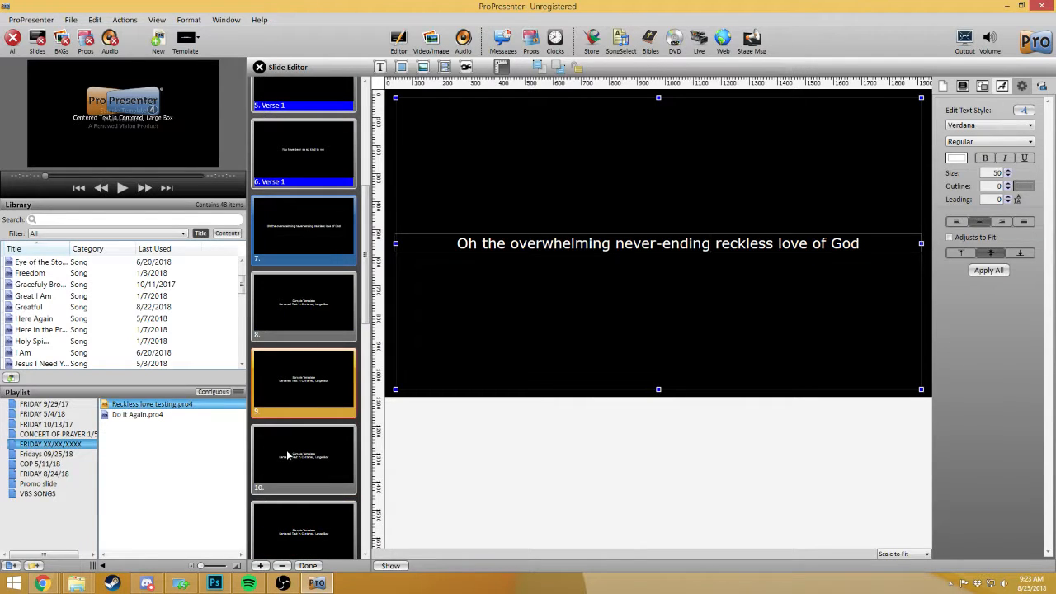
click(290, 330)
click(811, 249)
click(811, 249)
key(ctrl+a)
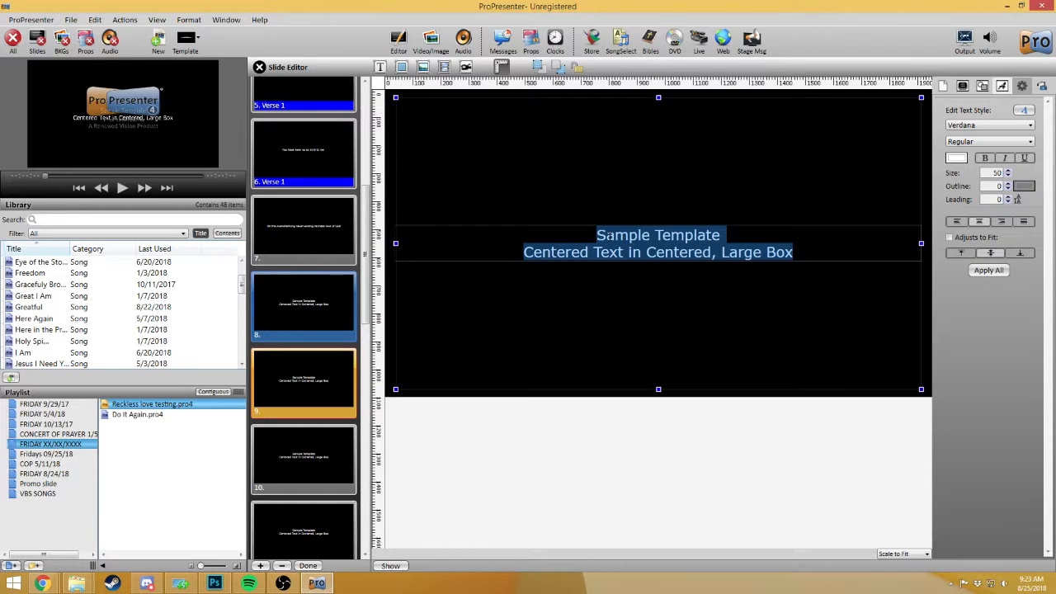
text(Oh it chas)
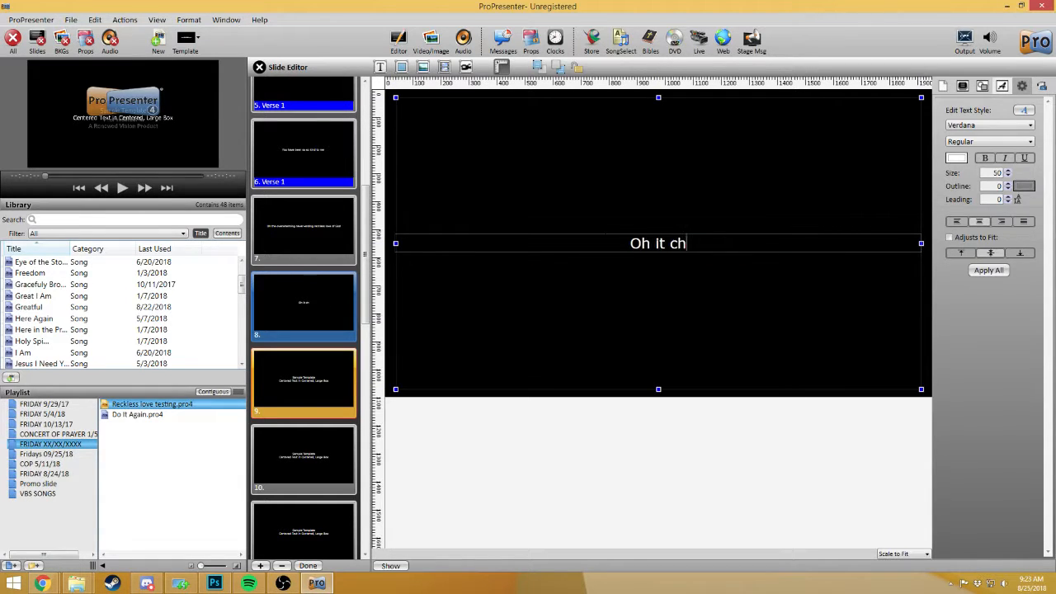
text(es )
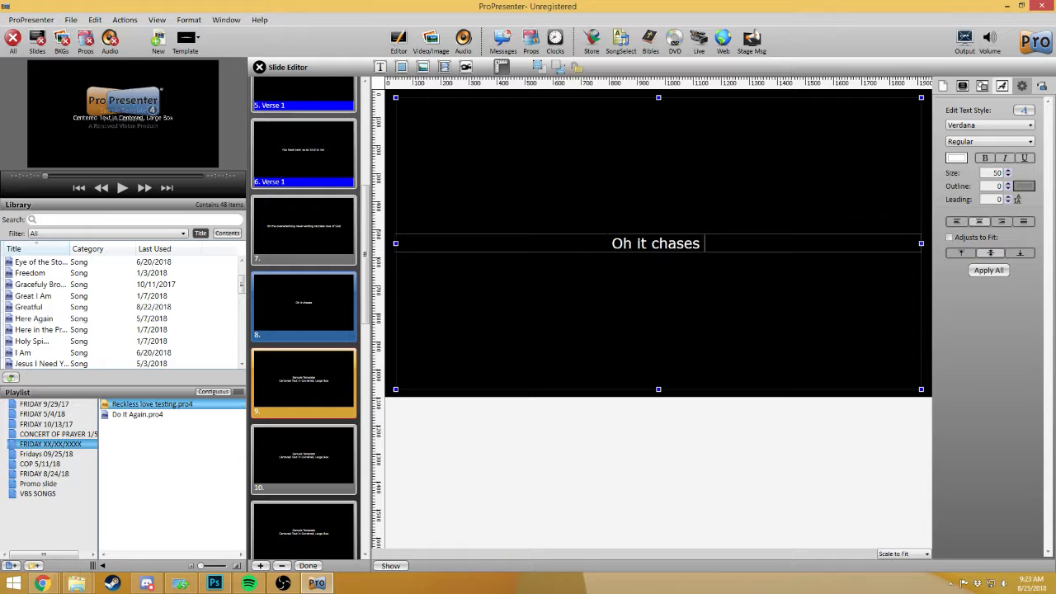
text(me down fig)
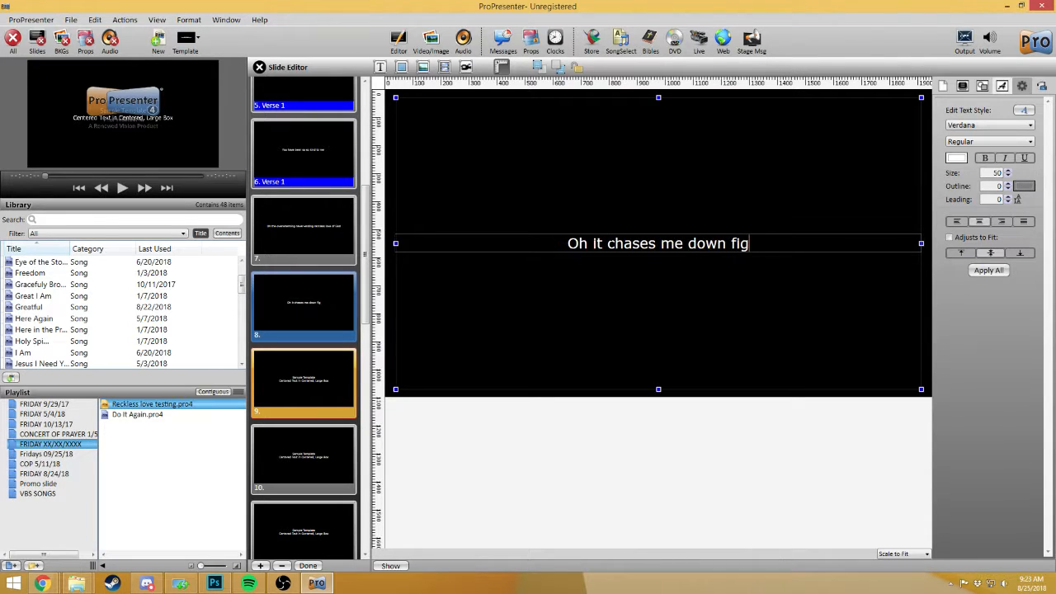
text(hts till im)
key(BackSpace)
key(BackSpace)
key(BackSpace)
text(I)
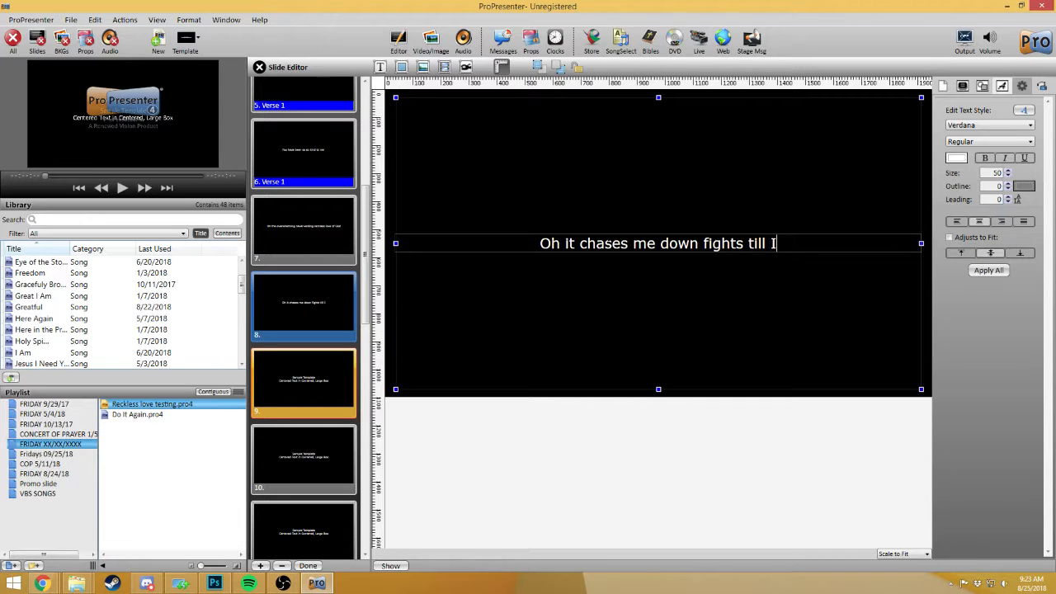
text('m )
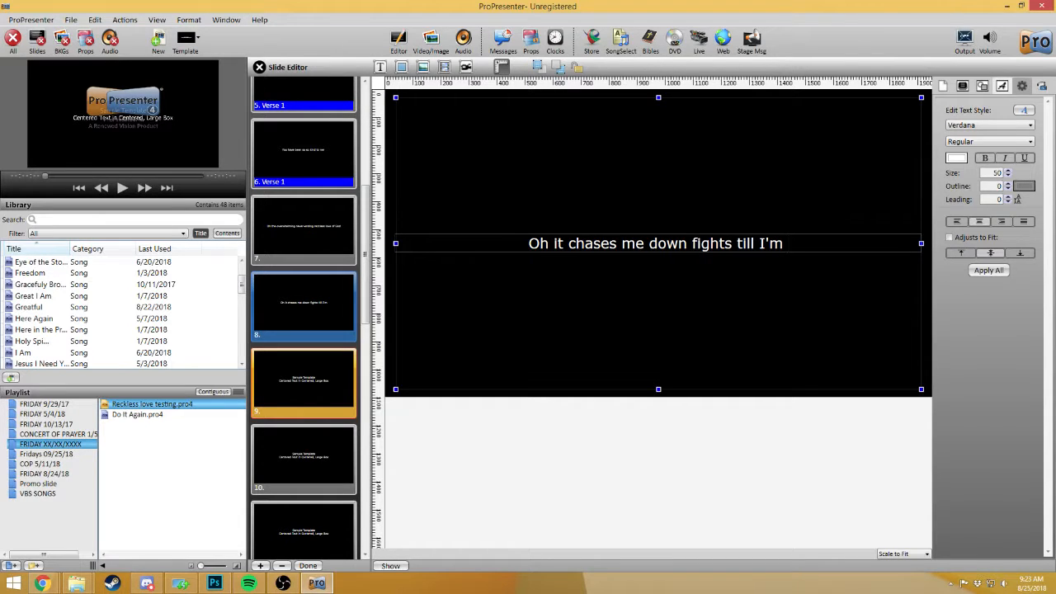
Complete slide 8's lyric line with "found leaves the ninety nine".
text(foun)
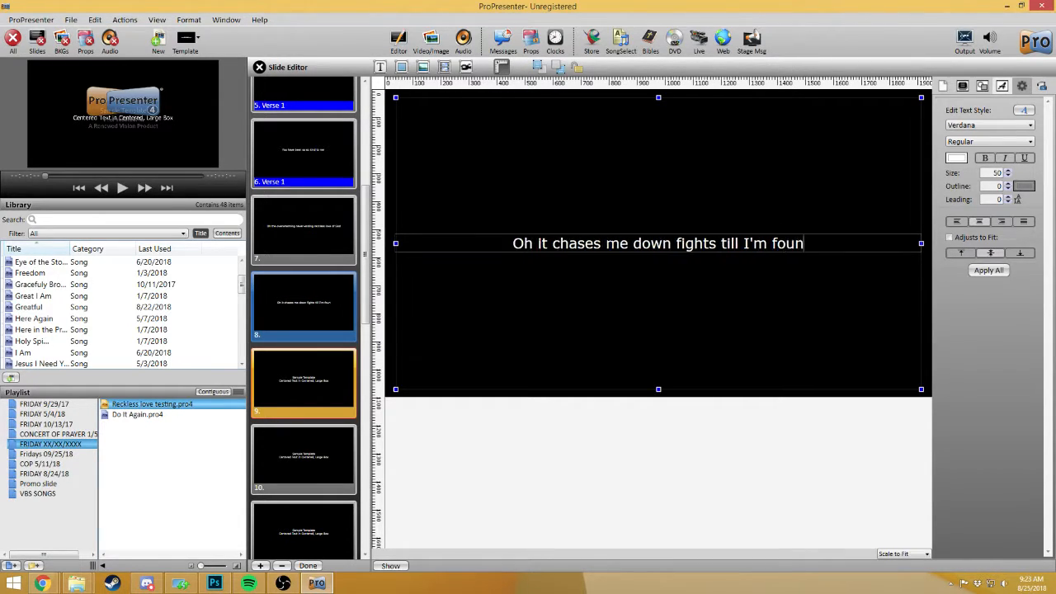
text(d leaves tg)
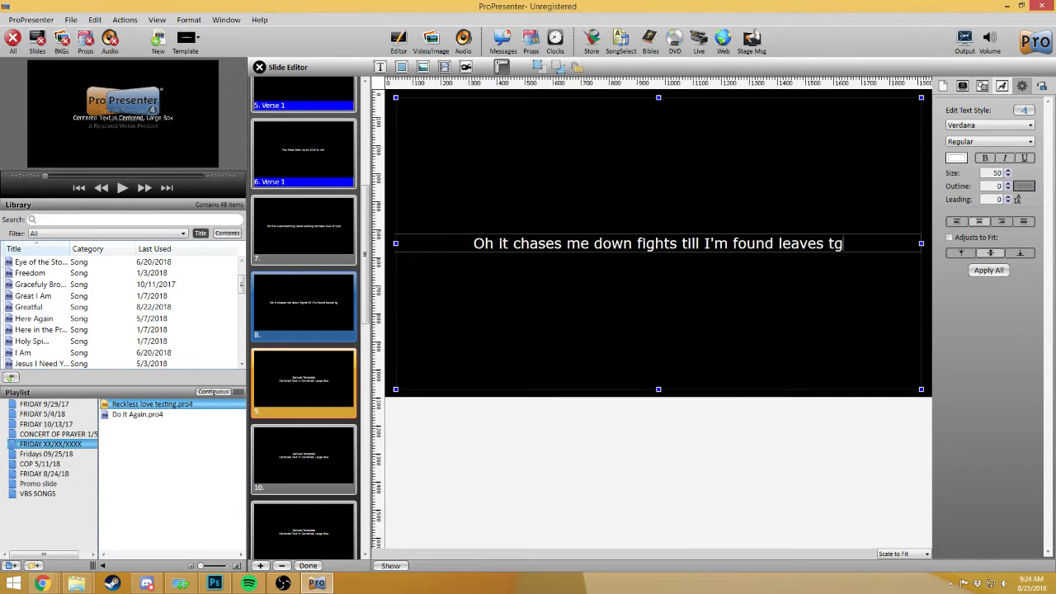
key(BackSpace)
text(he )
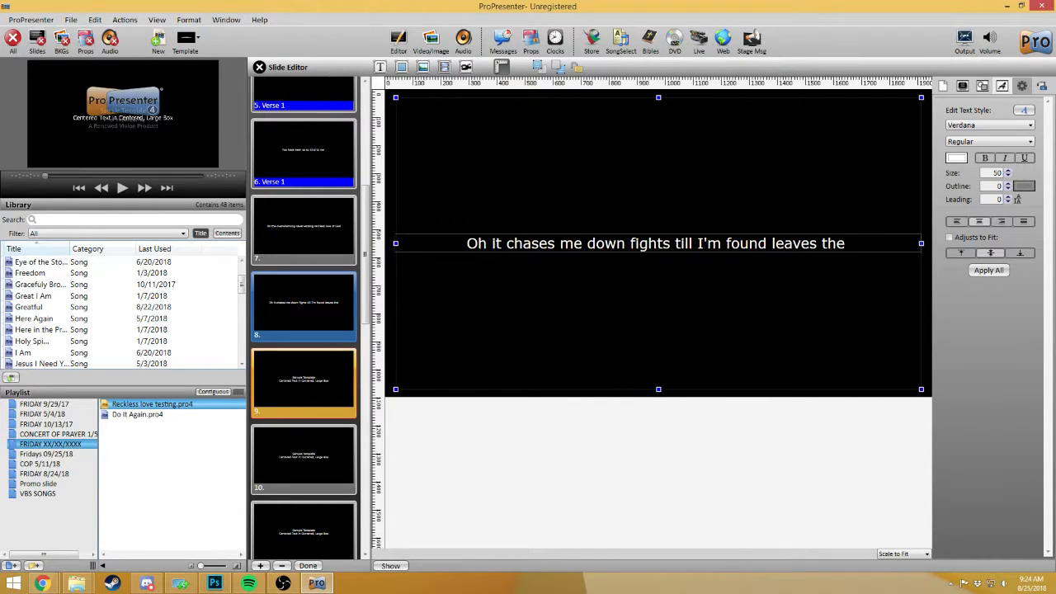
text(ni)
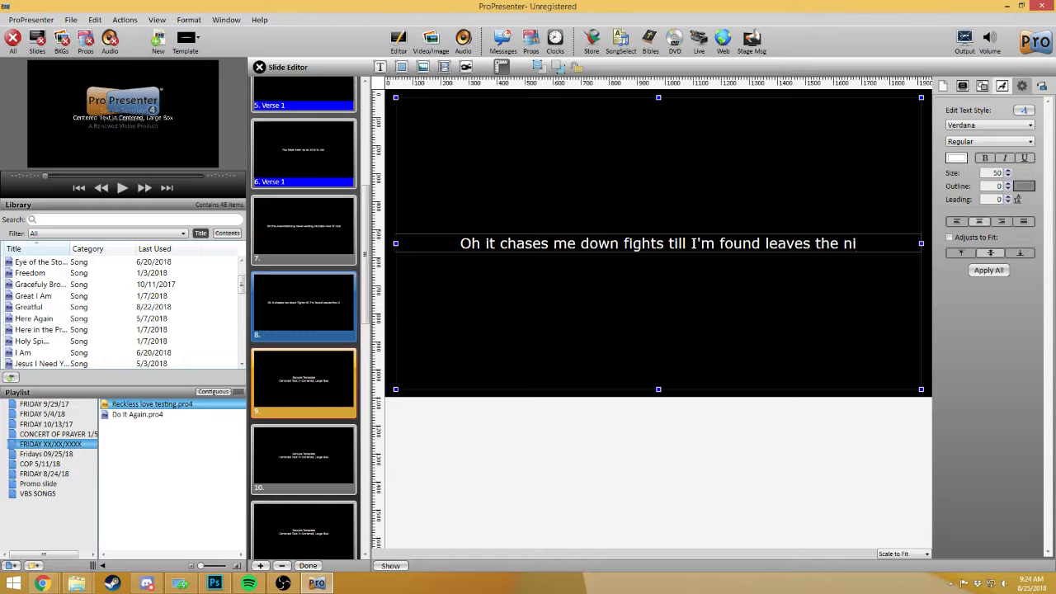
text(ne)
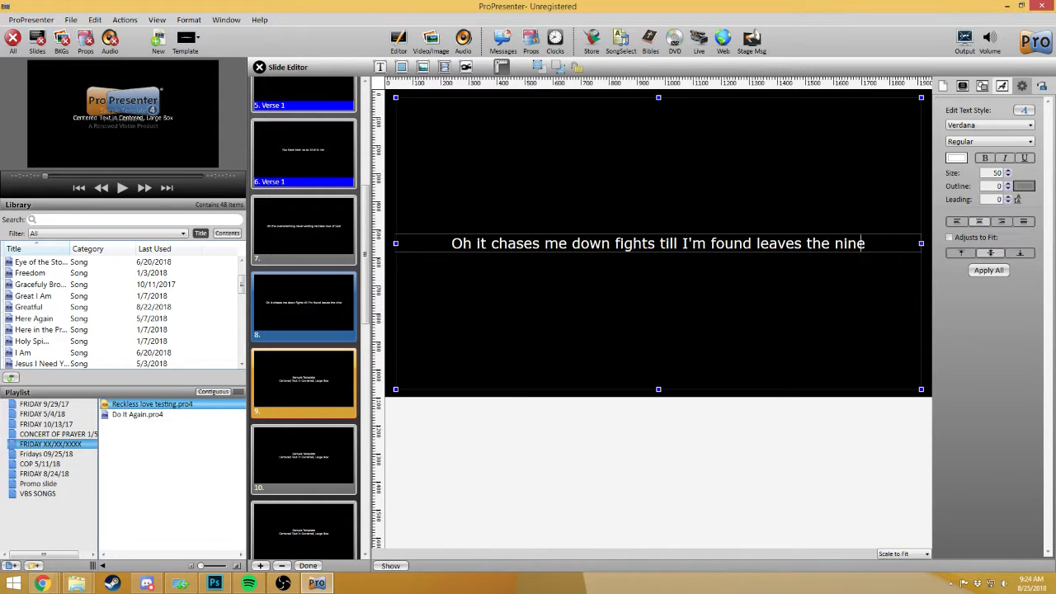
text(ty nine)
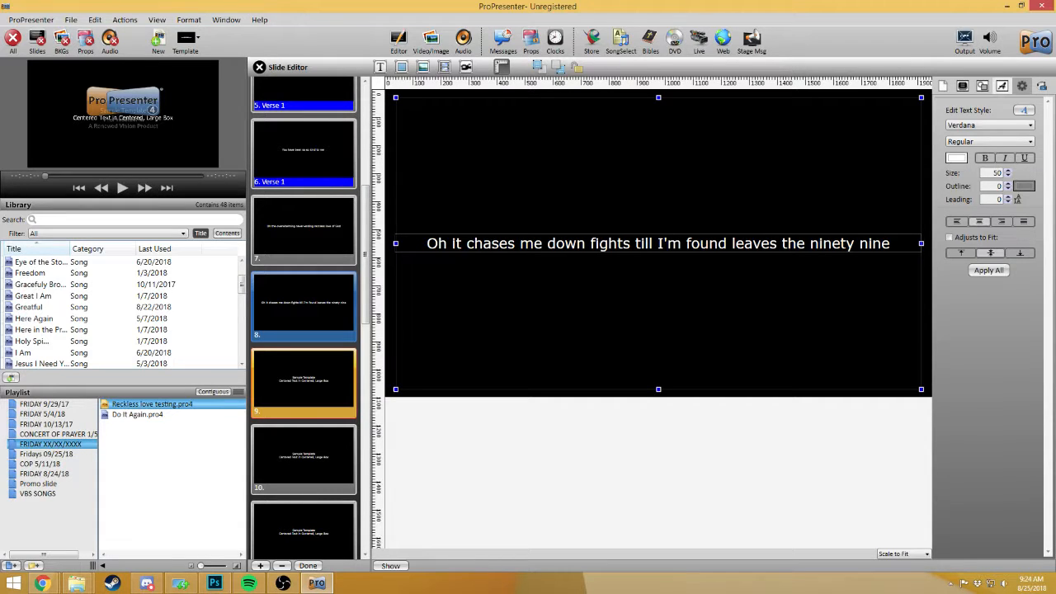
key(Return)
key(BackSpace)
Show the audio library and replay the song from an earlier point to check slide 8's lyric.
click(465, 43)
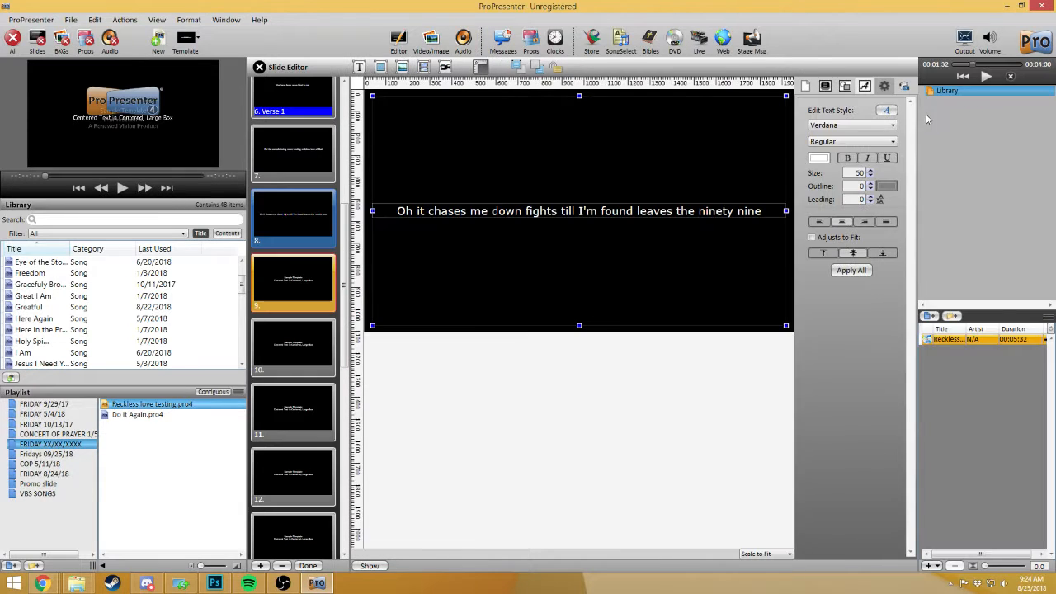
click(986, 76)
click(970, 66)
drag(968, 66, 963, 66)
click(855, 254)
click(987, 77)
Break slide 8's lyric before "leaves" and capitalise it as "Leaves" at the start of the second line.
click(563, 211)
double_click(507, 211)
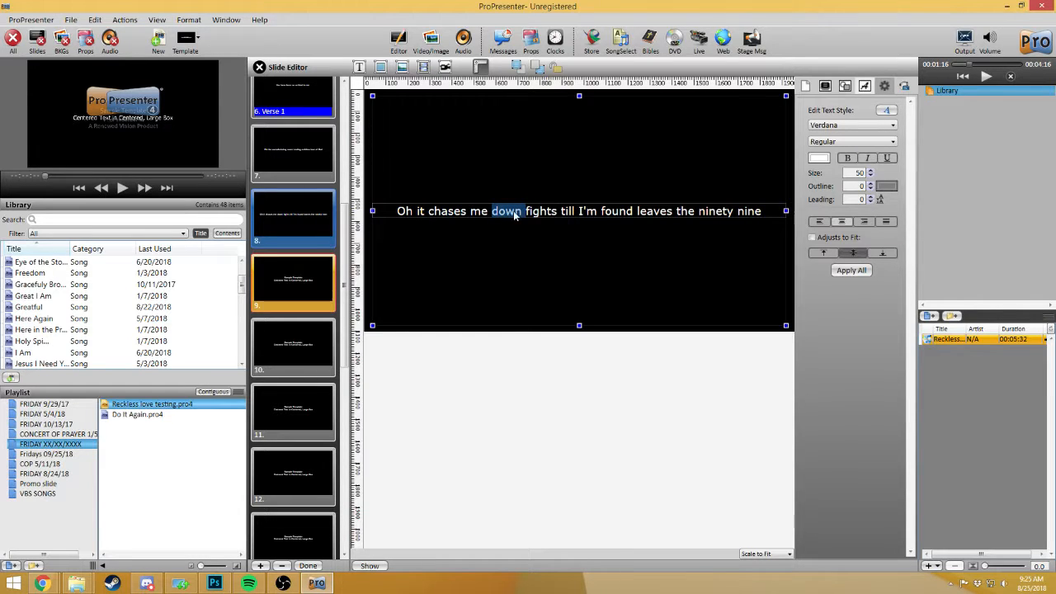
click(572, 211)
click(637, 211)
key(Return)
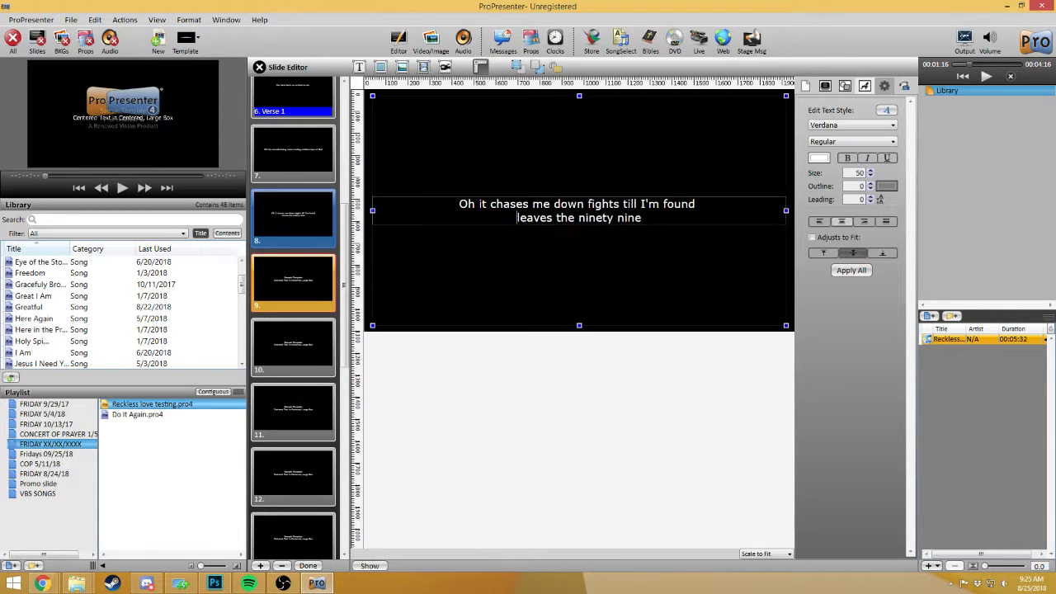
key(Delete)
text(L)
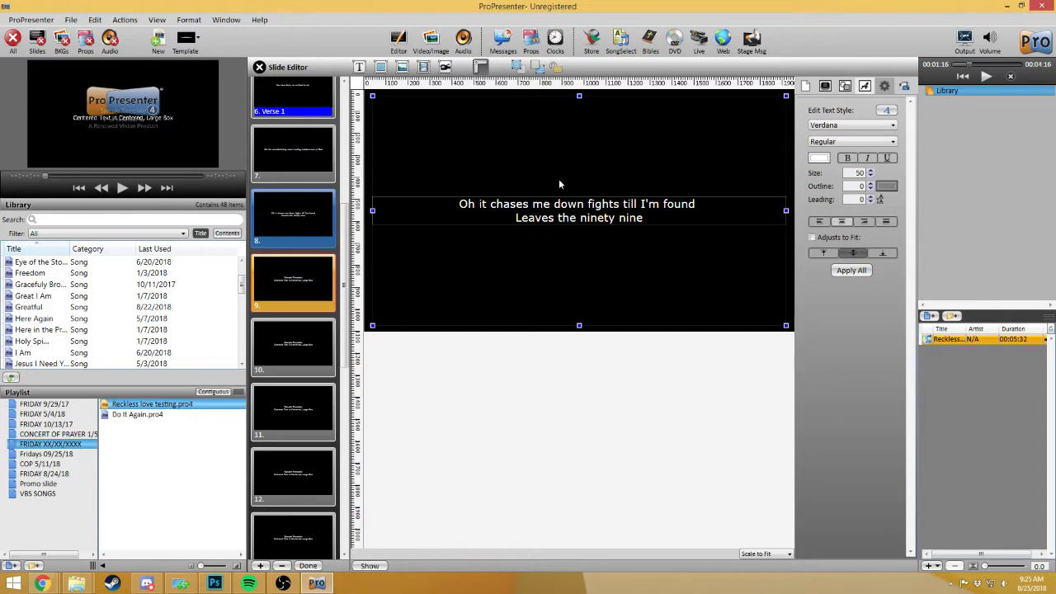
Rewind the song to about 1:09 and play that passage to check slide 8's two lyric lines.
double_click(966, 74)
click(966, 65)
drag(965, 64, 967, 65)
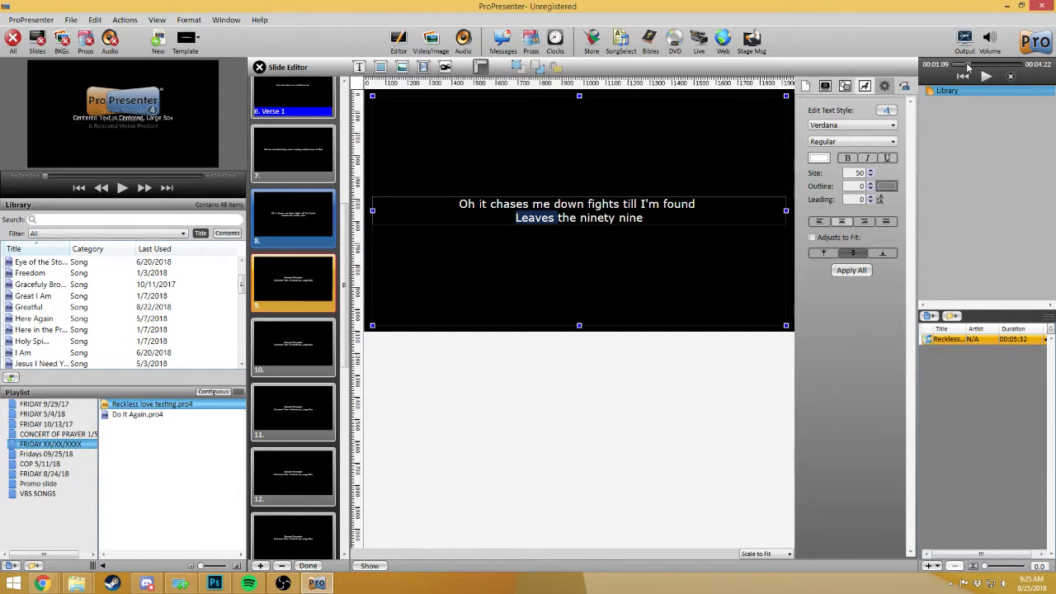
click(985, 76)
click(987, 75)
click(676, 227)
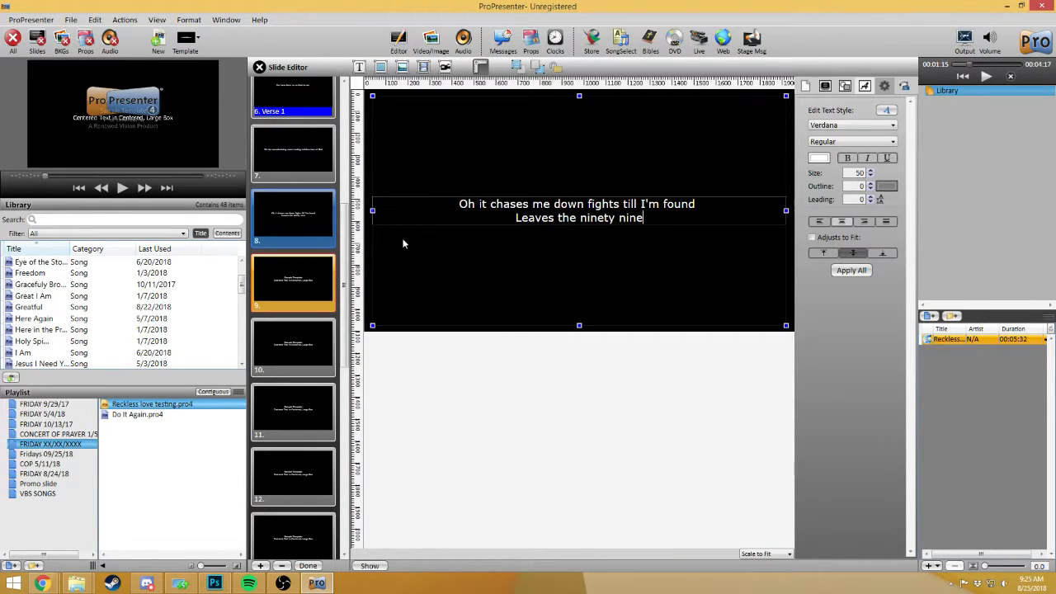
Review each of slide 8's two lyric lines and compare the slide with slide 7.
drag(700, 206, 458, 207)
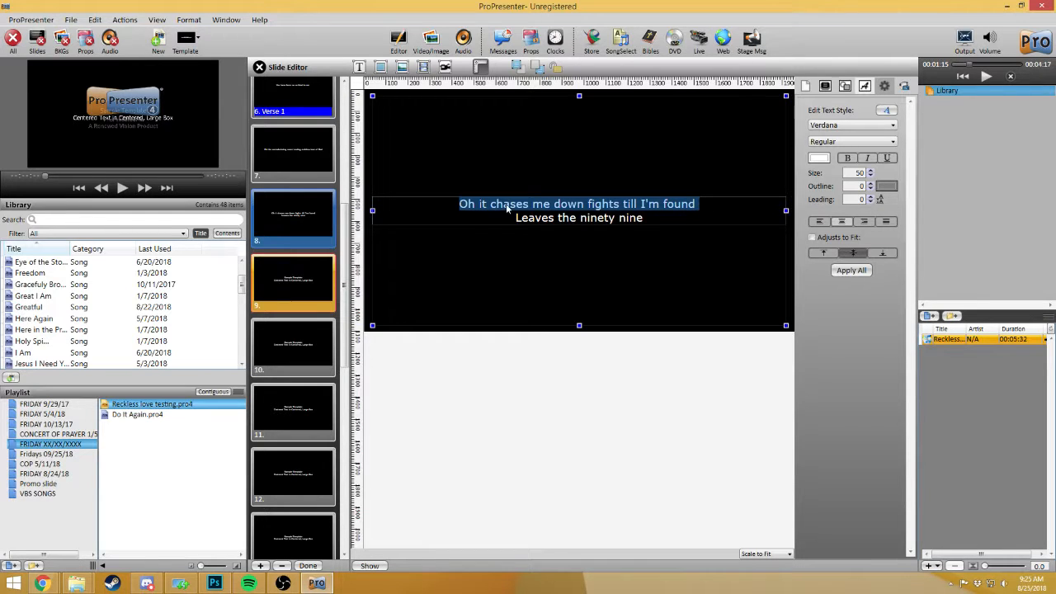
click(652, 218)
drag(650, 218, 515, 218)
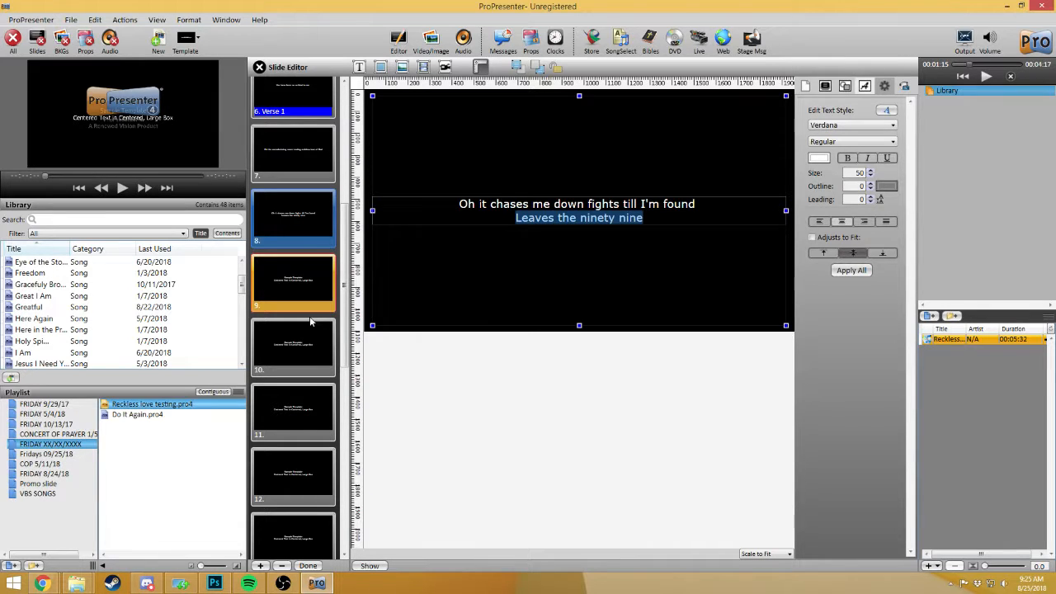
click(300, 216)
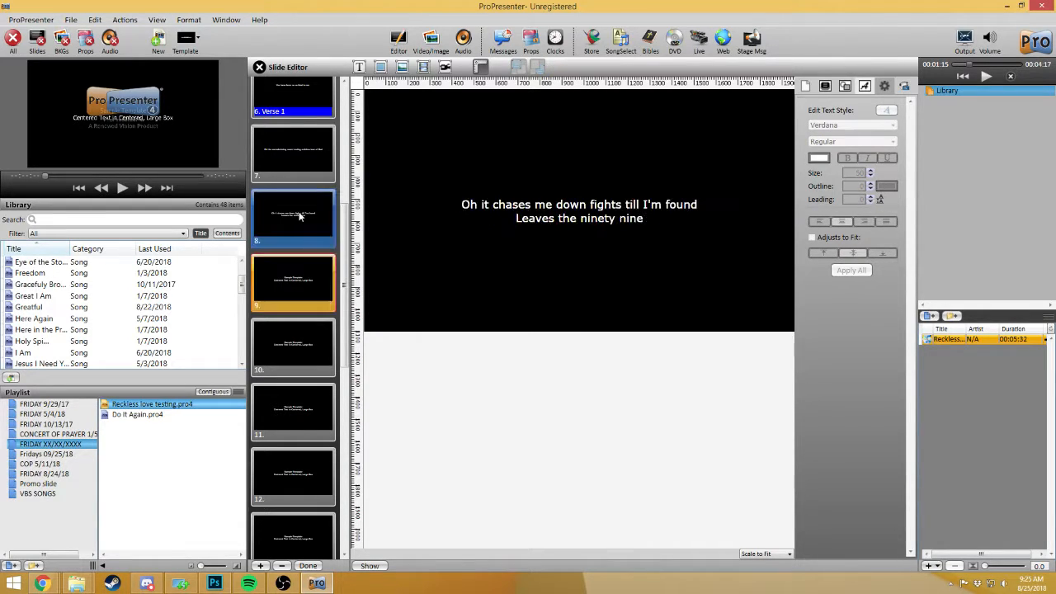
click(309, 165)
click(293, 214)
click(302, 165)
click(293, 219)
Replace slide 9's sample text with "I couldn;t earn it".
click(290, 285)
click(622, 210)
drag(686, 219, 520, 198)
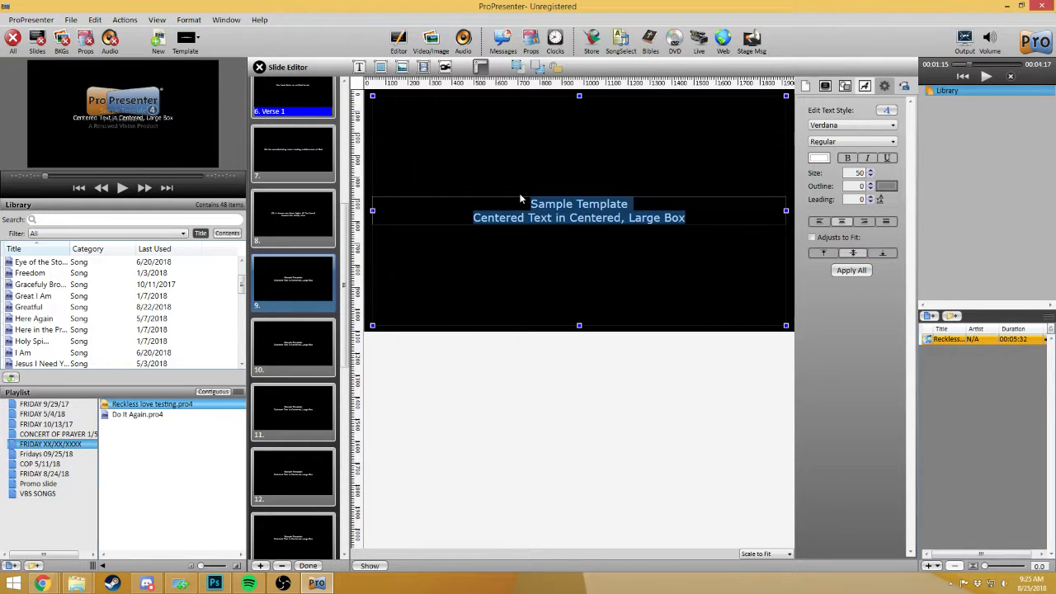
text(I couldn)
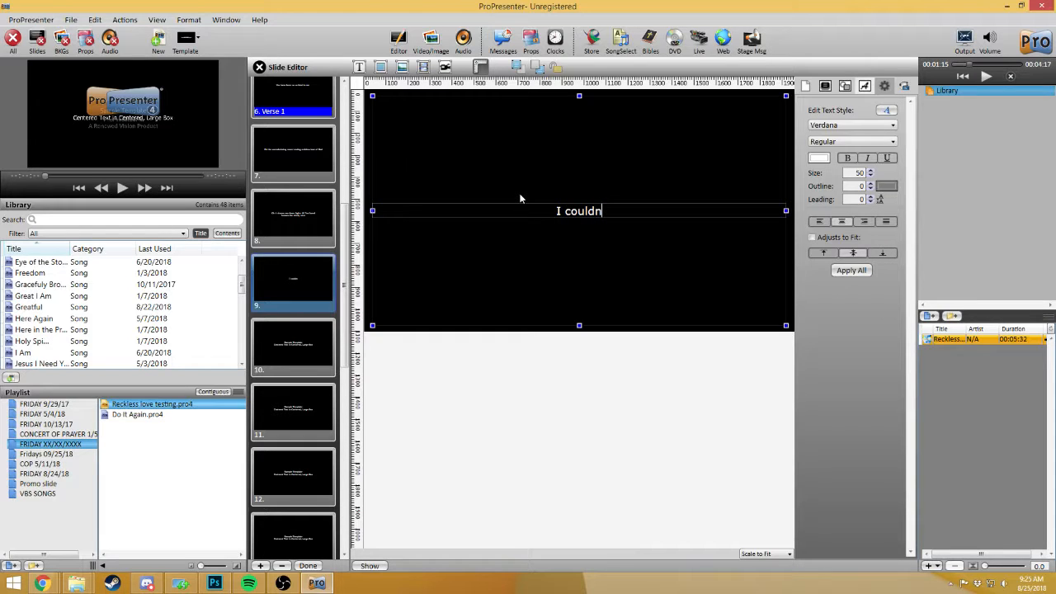
text(;t earn it)
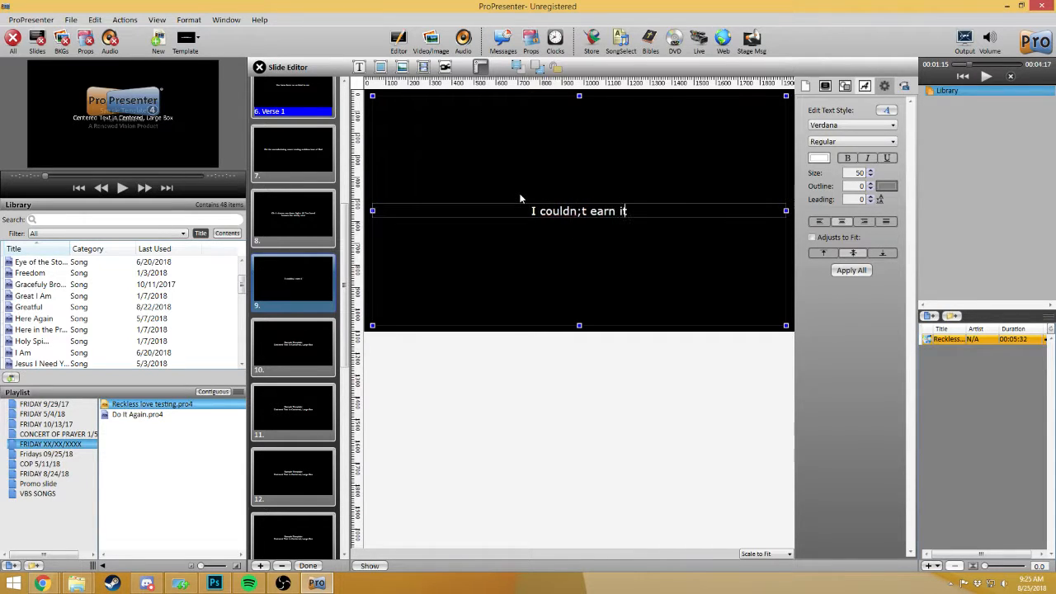
Correct the semicolon in slide 9's lyric to an apostrophe so the word reads "couldn't".
key(Left)
key(Left)
key(Left)
key(Left)
key(Left)
key(Left)
key(Left)
key(Left)
key(Left)
key(Left)
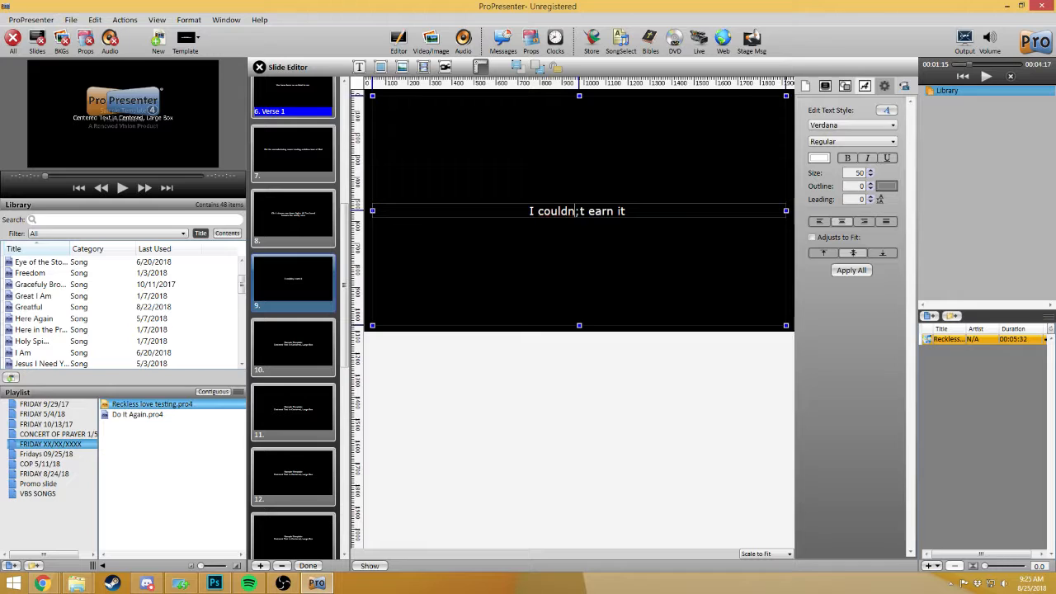
key(BackSpace)
text(')
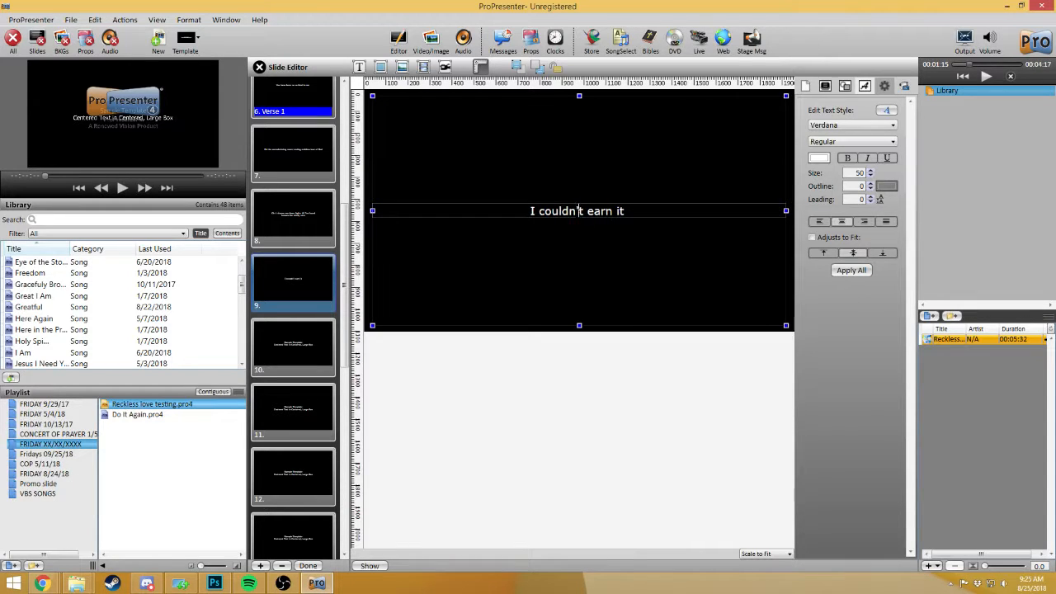
Continue slide 9's lyric after "earn it" with "I don't deserve it still".
click(628, 211)
text(I dont)
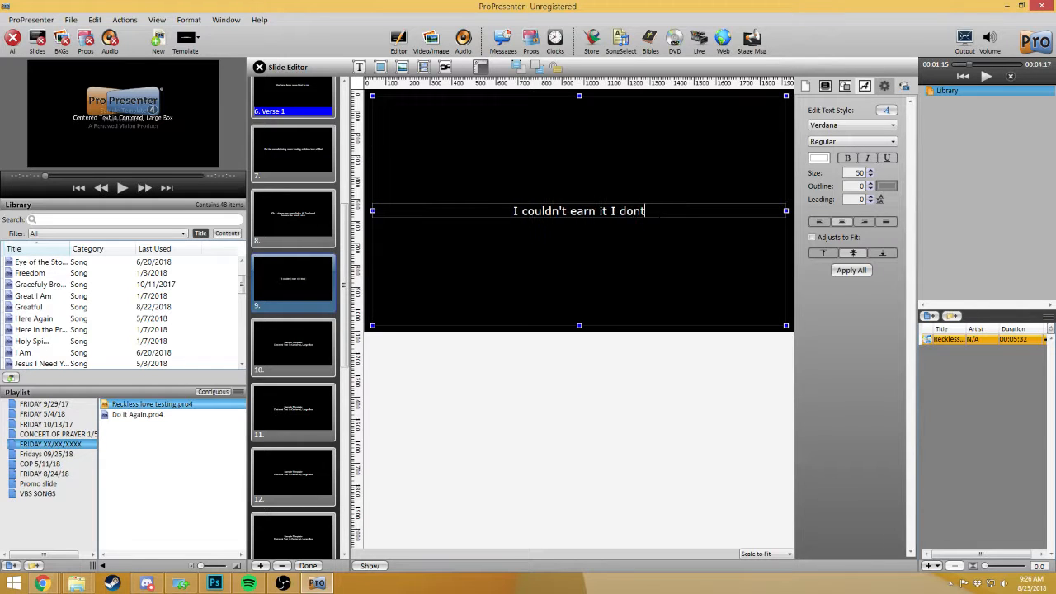
key(BackSpace)
text('t )
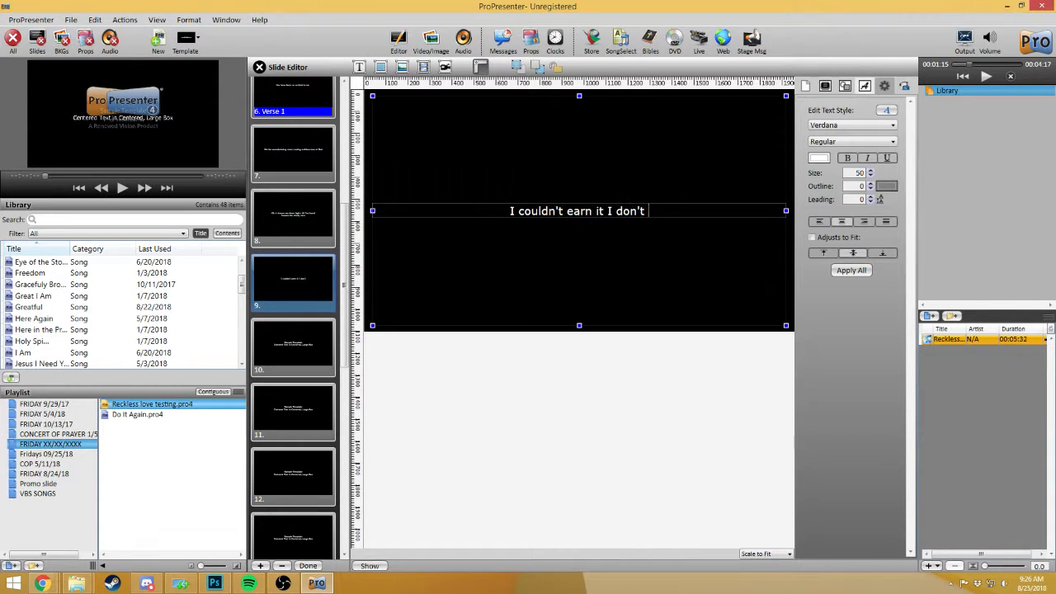
text(dese)
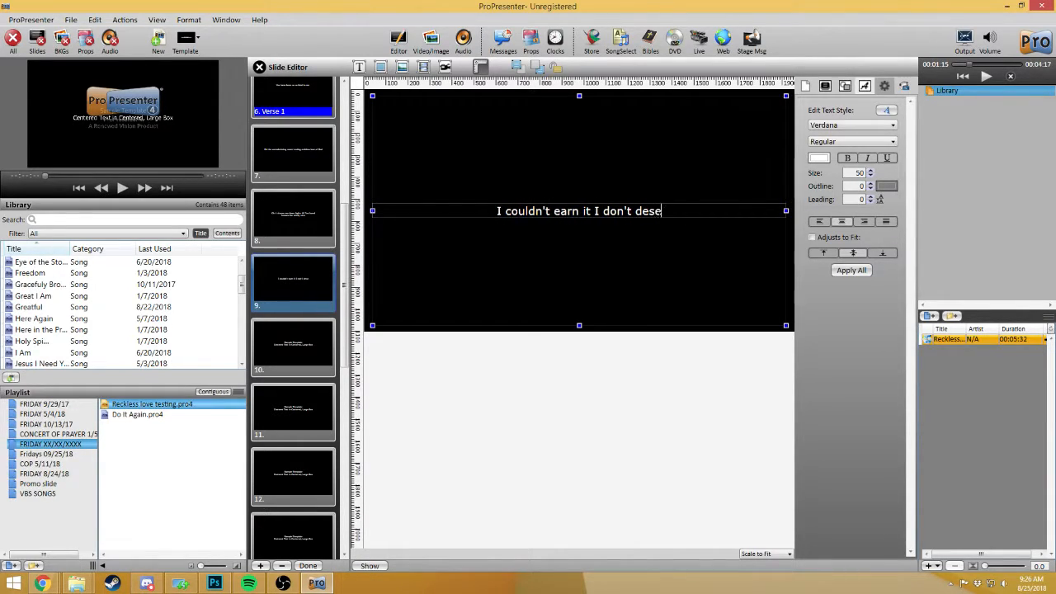
text(rve it still )
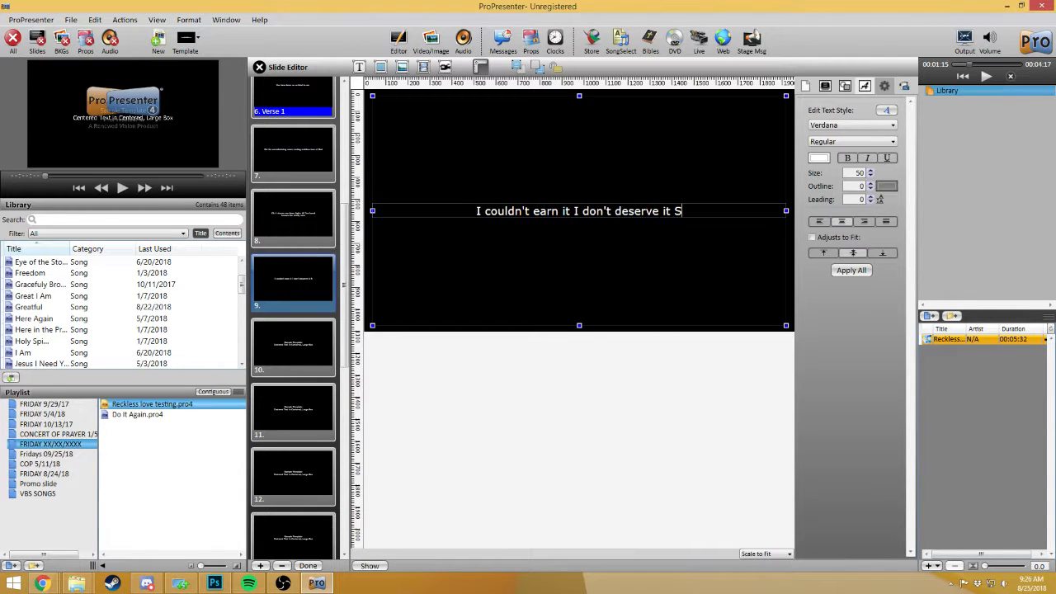
Complete slide 9's lyric line with "You give yourself away", using a capital Y in "You".
text(you.)
key(BackSpace)
key(BackSpace)
key(BackSpace)
key(BackSpace)
text(You )
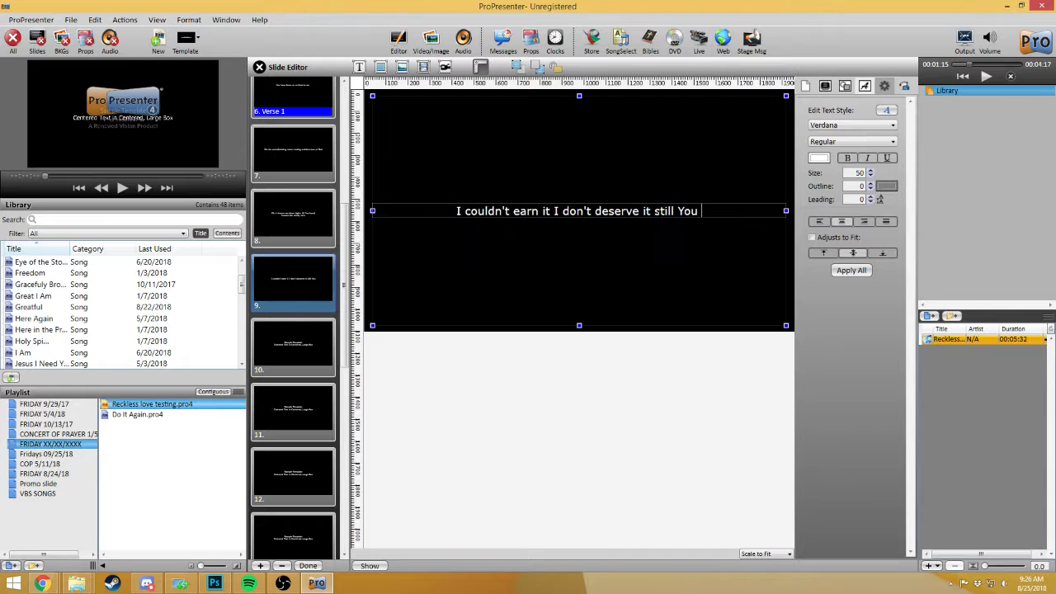
text(give yourself away)
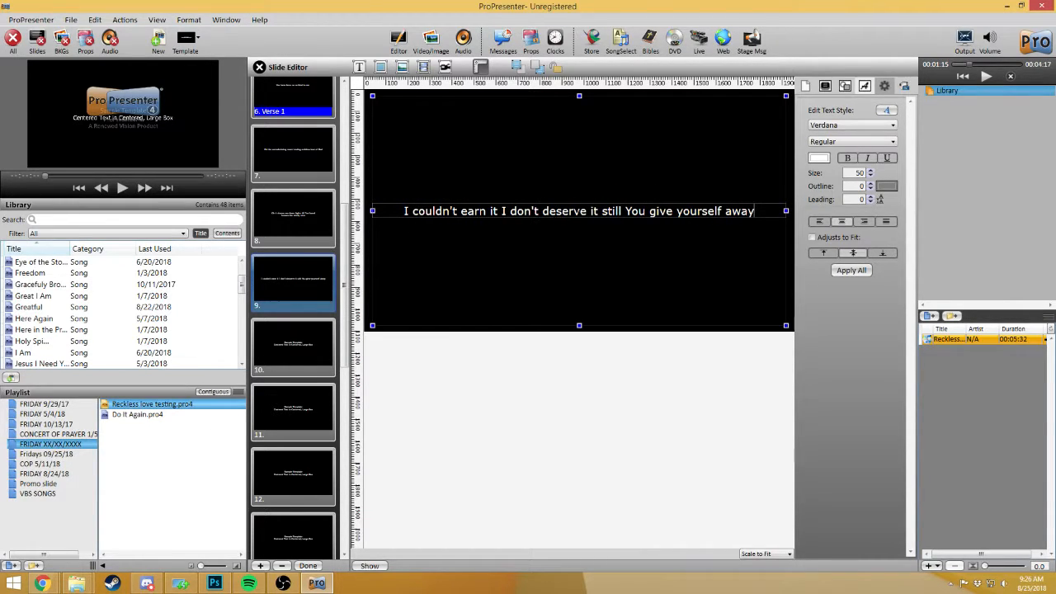
Play the song to check slide 9's lyric, and try line breaks before "still" and before "You", removing each again.
click(985, 77)
click(986, 77)
click(602, 211)
key(Return)
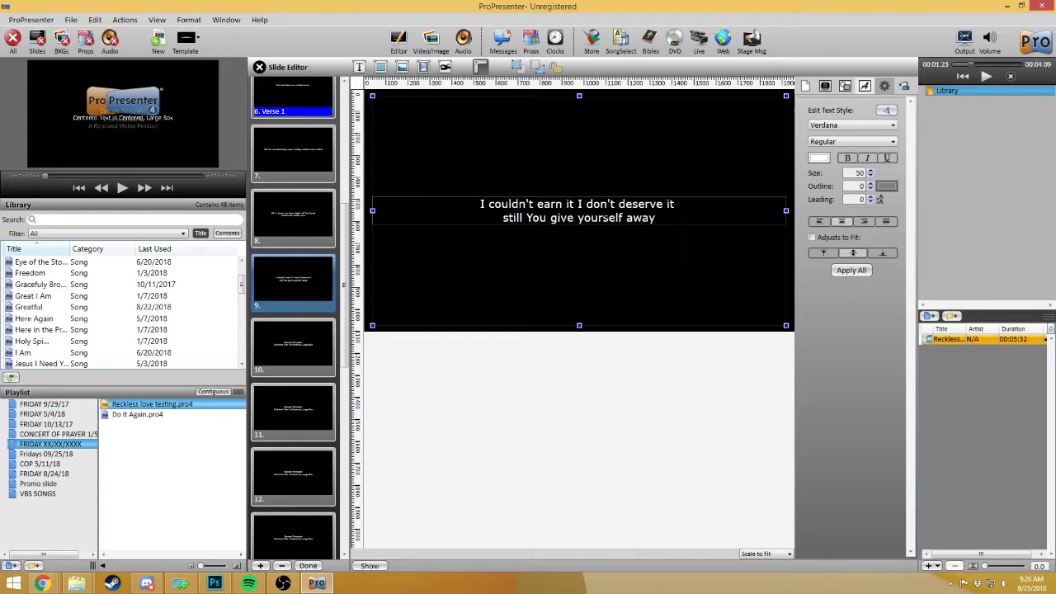
key(BackSpace)
click(626, 211)
key(Return)
key(BackSpace)
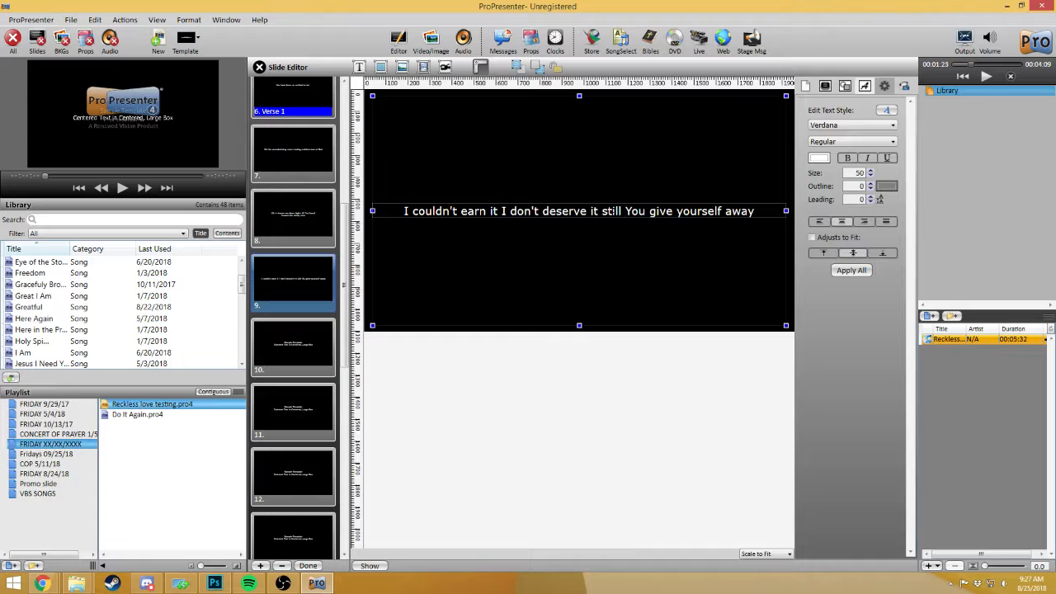
Break slide 9's lyric onto a second line before "still" and capitalise that word to "Still".
key(Return)
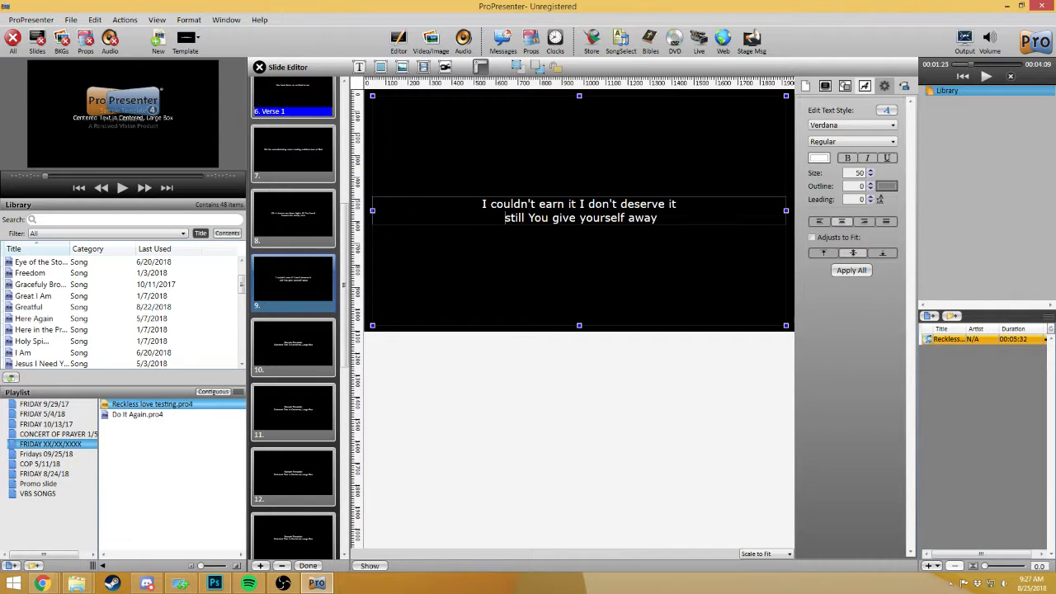
key(BackSpace)
text(S)
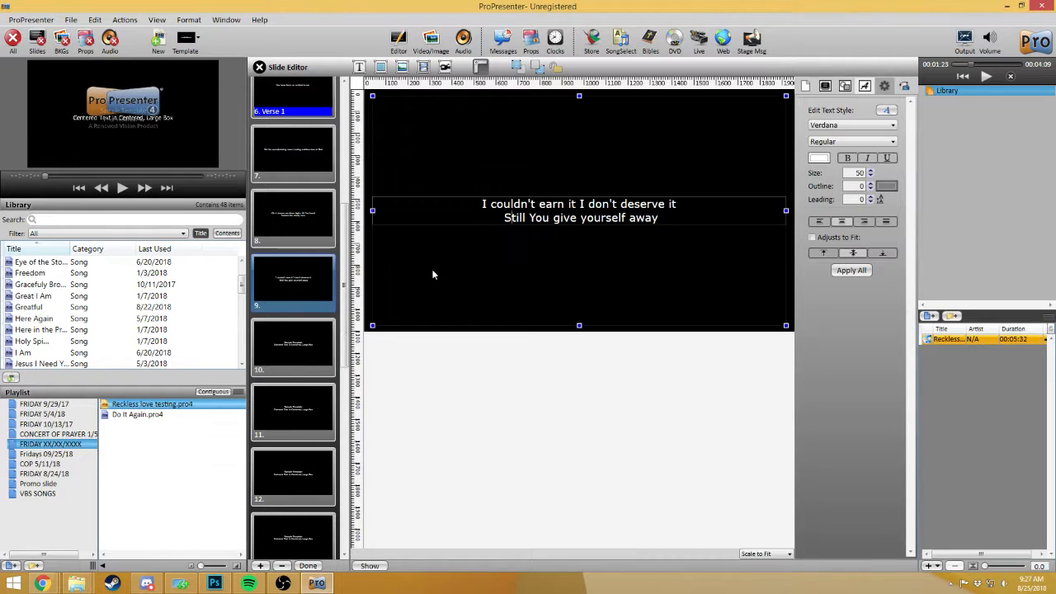
key(Down)
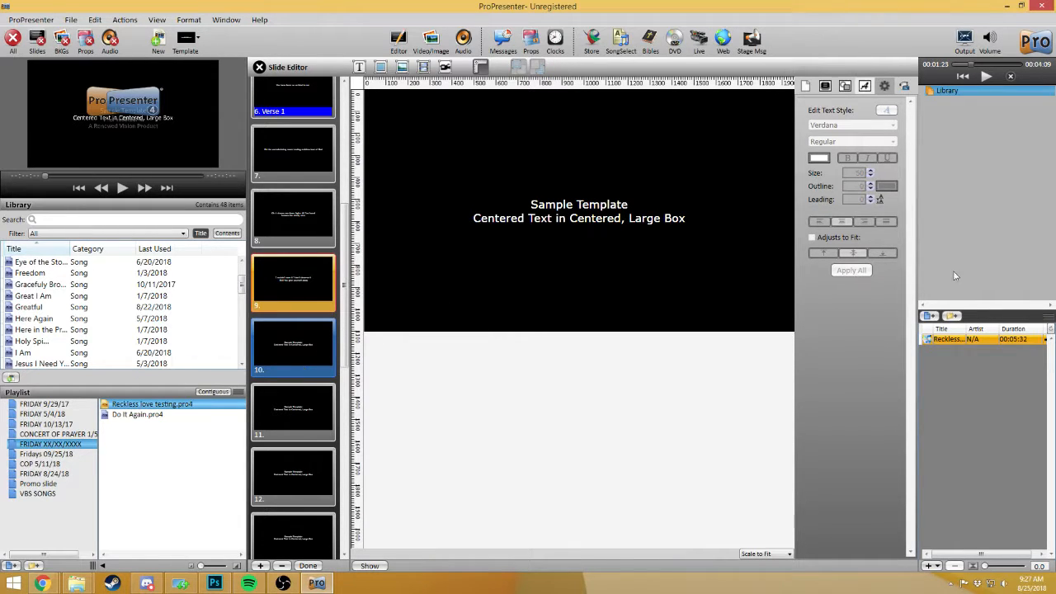
Copy slide 7's lyric "Oh the overwhelming never-ending reckless love of God" over the sample text on slide 10.
click(310, 183)
click(739, 211)
click(740, 211)
drag(740, 211, 430, 206)
key(ctrl+c)
click(287, 355)
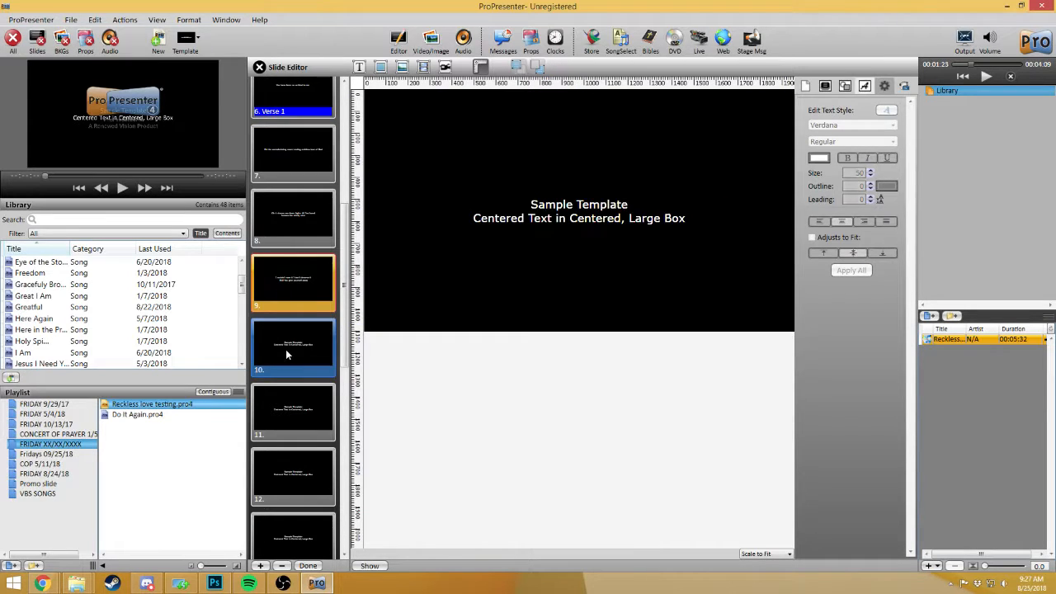
click(687, 216)
click(685, 217)
key(ctrl+a)
key(ctrl+v)
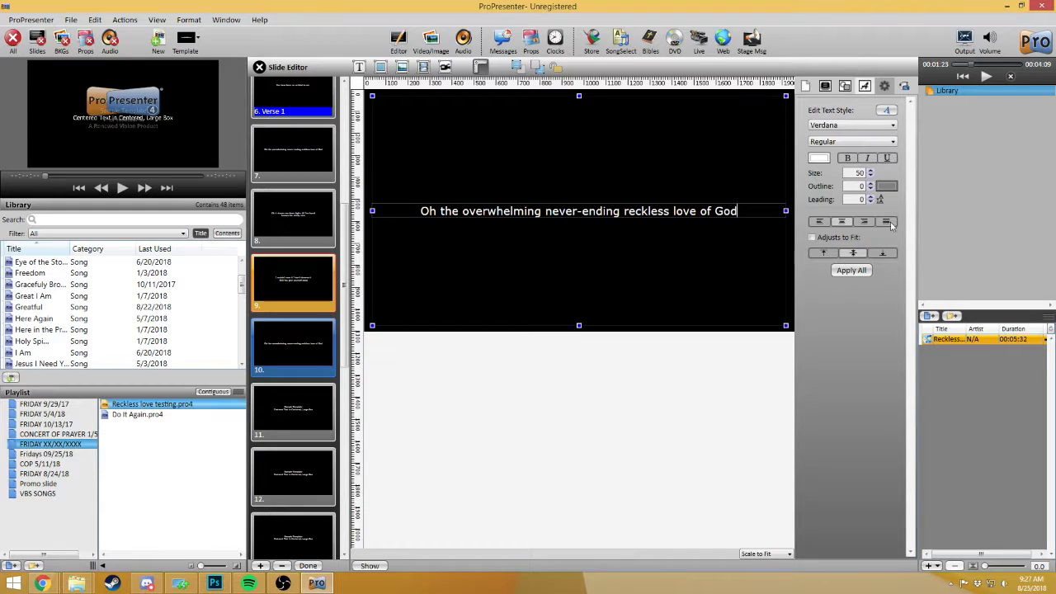
click(853, 253)
Label slides 7 and 8 as Chorus.
right_click(305, 159)
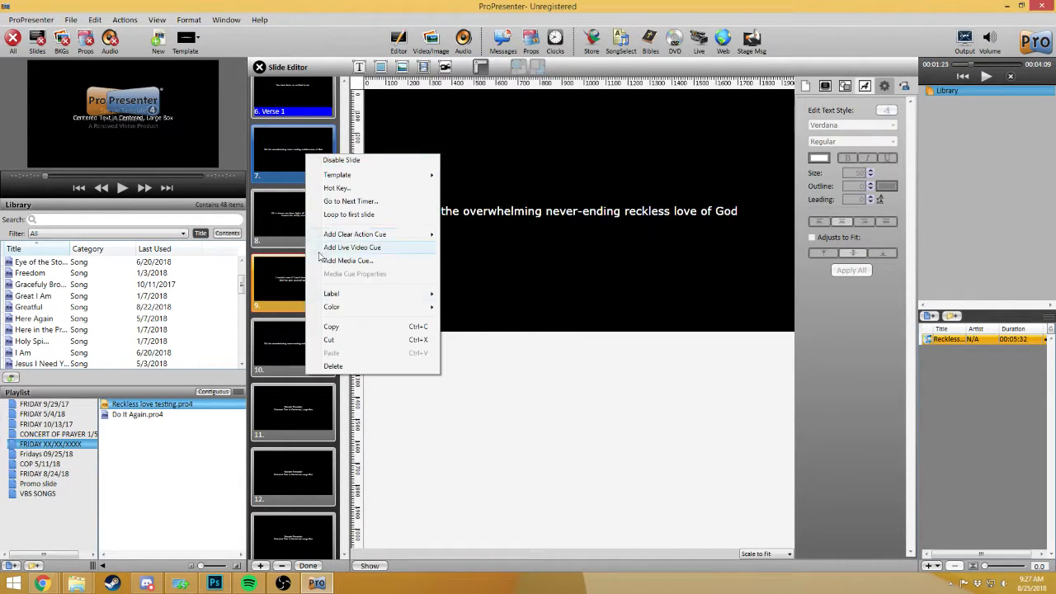
mouse_move(370, 294)
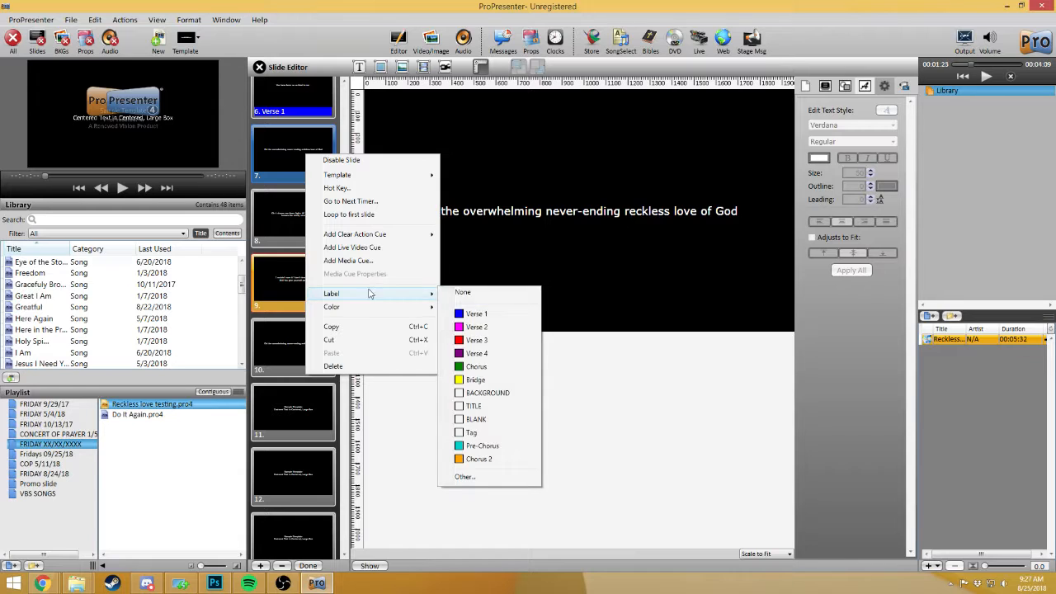
click(476, 366)
right_click(311, 219)
mouse_move(355, 355)
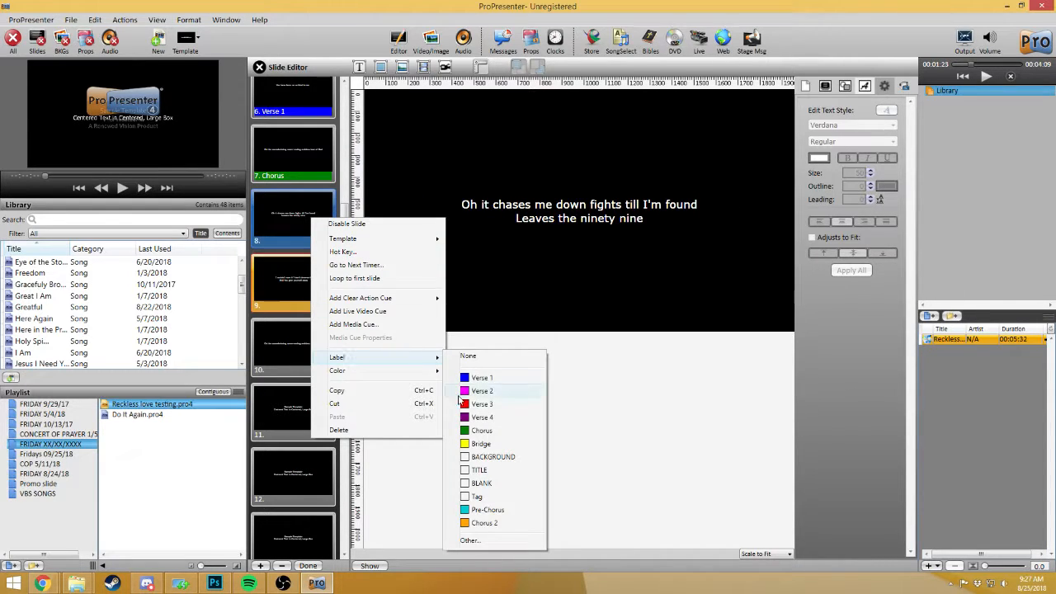
click(475, 429)
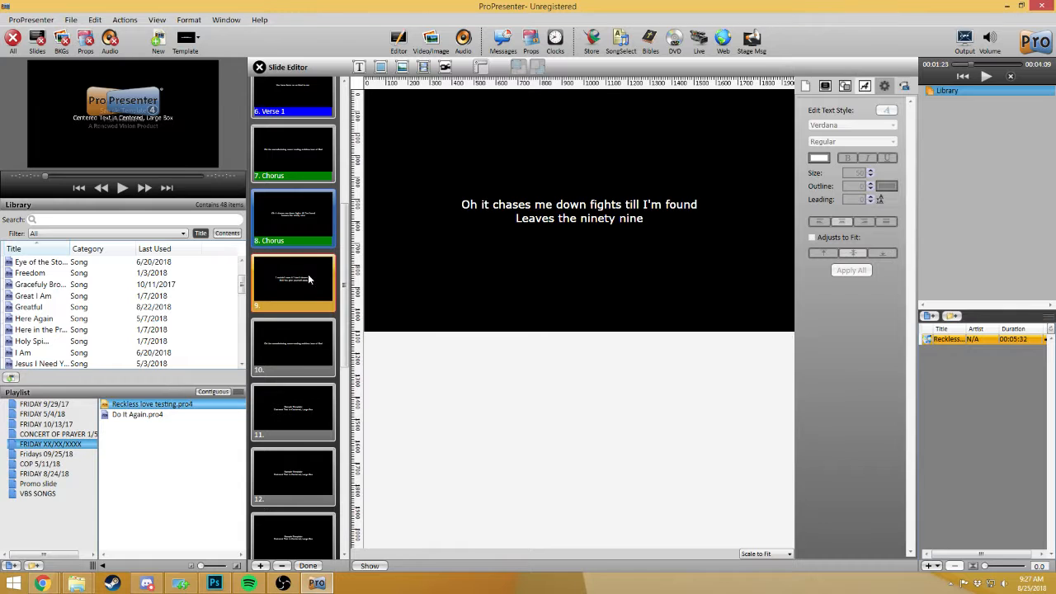
Label slides 9 and 10 as Chorus.
right_click(311, 278)
mouse_move(378, 417)
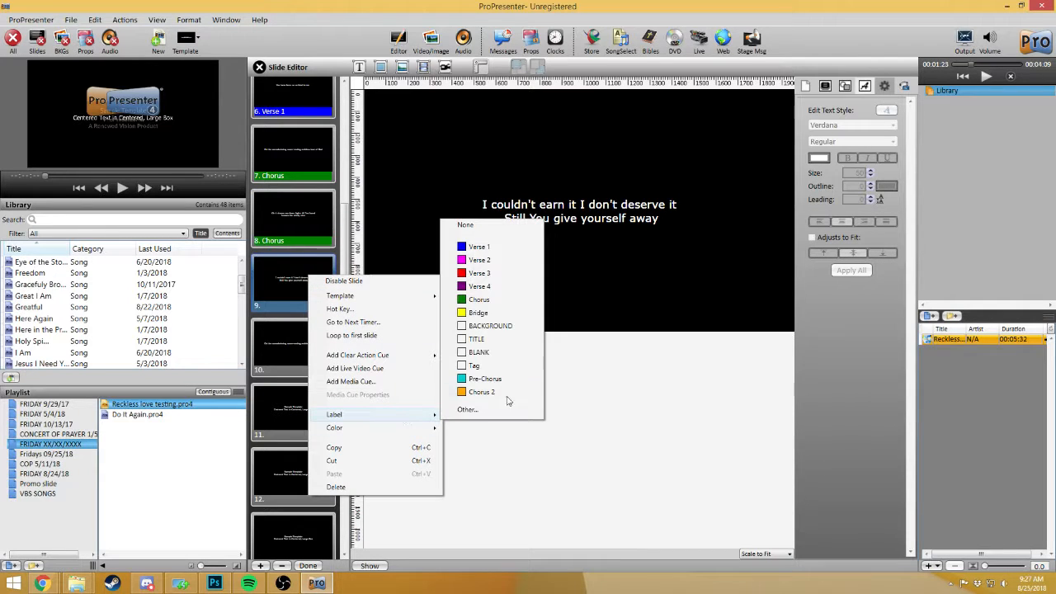
click(497, 312)
click(262, 354)
right_click(261, 355)
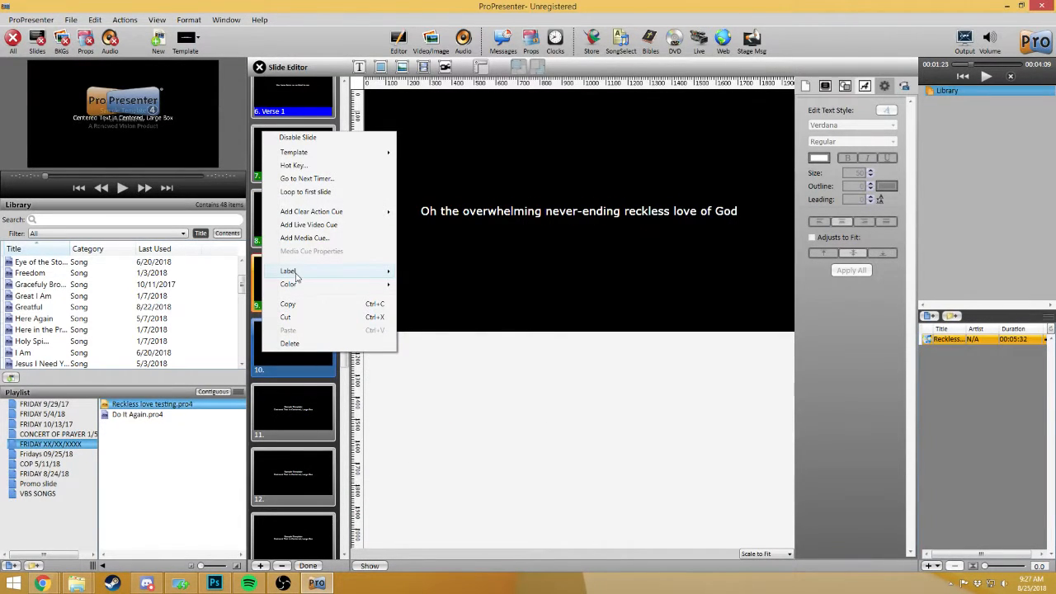
mouse_move(375, 272)
click(460, 347)
Look over the slide list, checking the Verse 1 and Chorus slides against the unfilled template slides.
scroll(288, 340, down, 6)
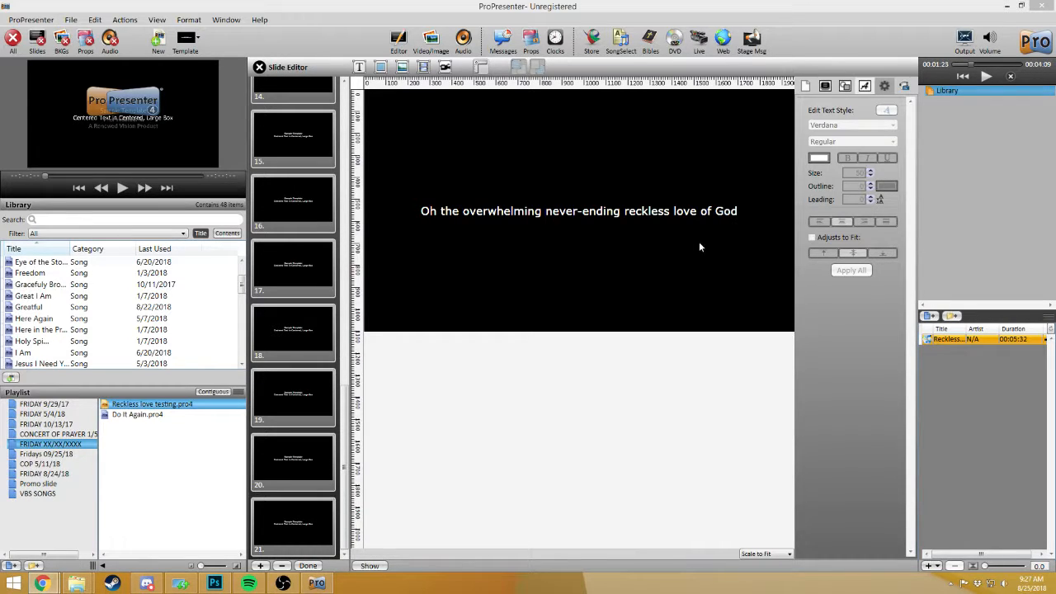
click(314, 295)
scroll(315, 294, up, 6)
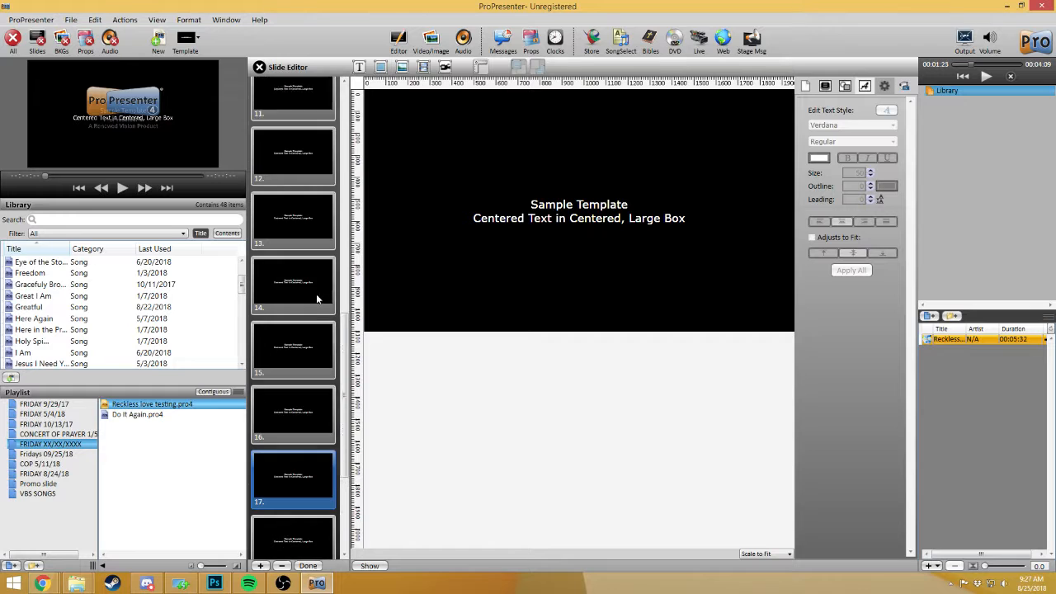
scroll(314, 295, up, 3)
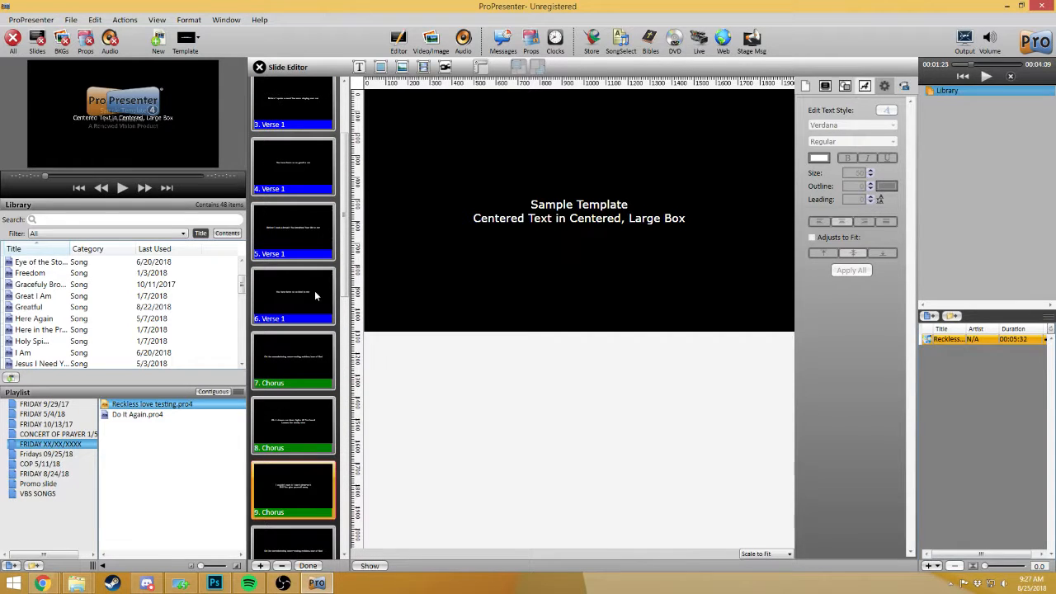
scroll(314, 294, down, 4)
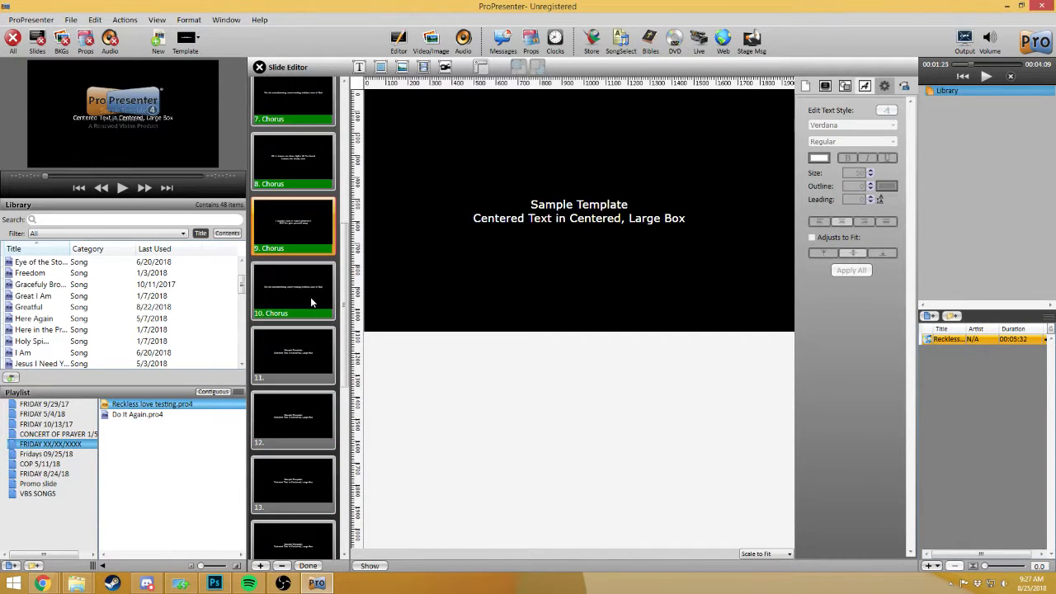
scroll(310, 305, up, 3)
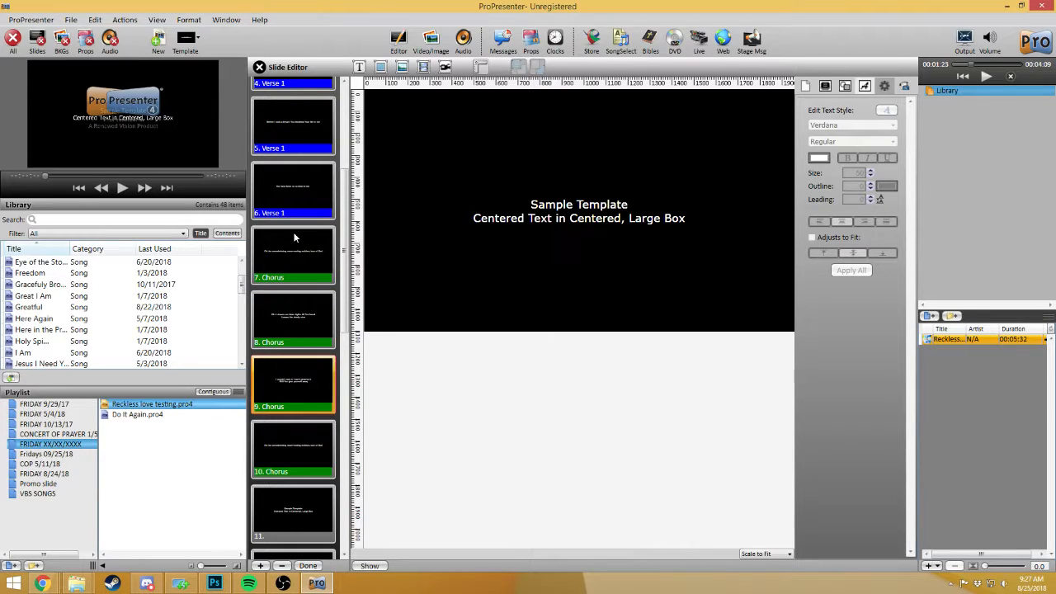
scroll(294, 247, down, 4)
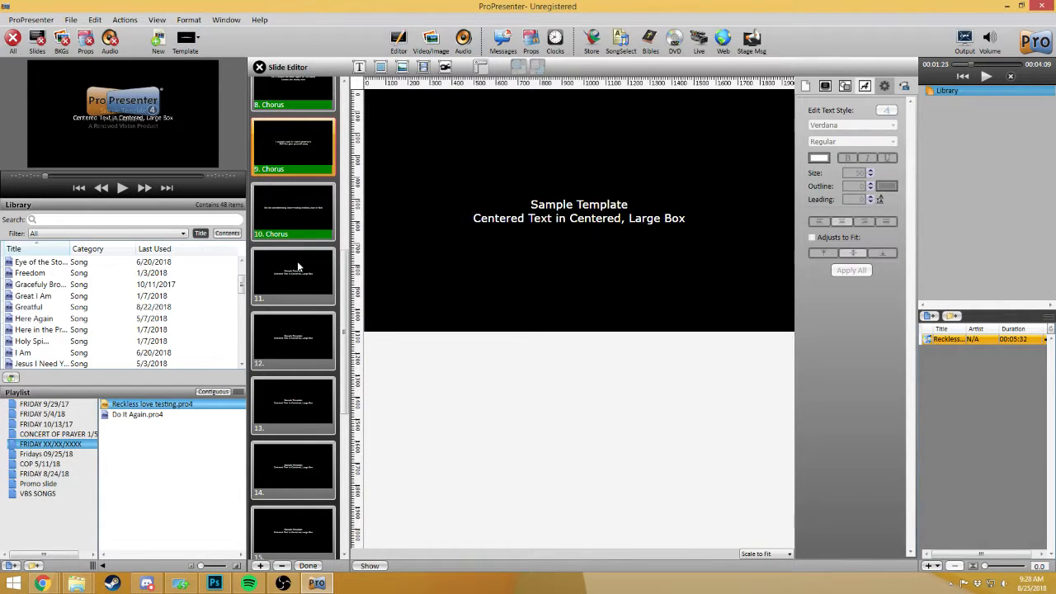
Go through the unfilled template slides one by one from slide 11 to slide 18.
click(292, 278)
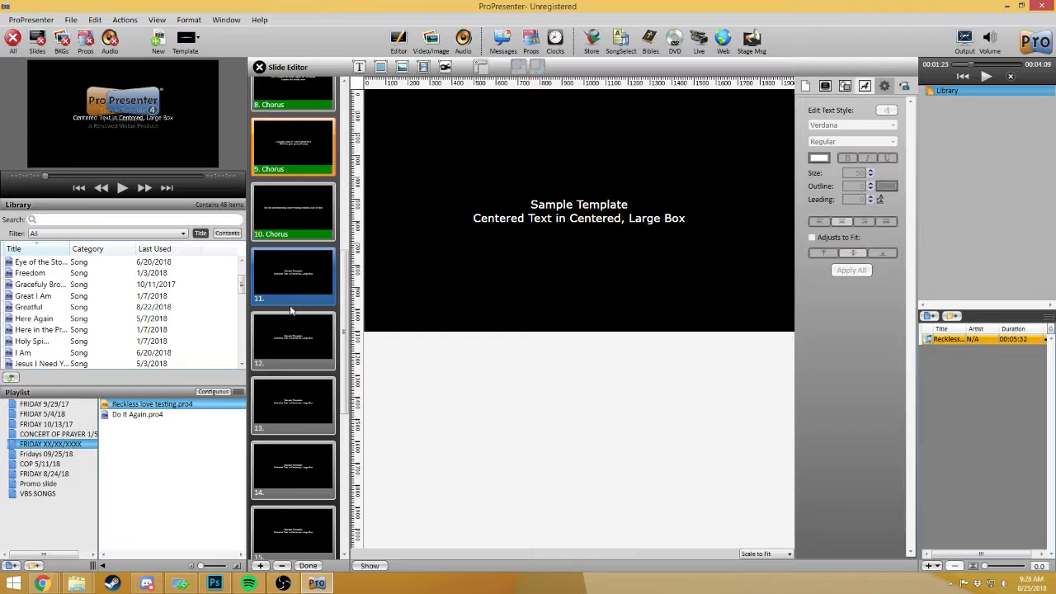
click(290, 334)
click(298, 400)
click(284, 472)
scroll(279, 392, down, 4)
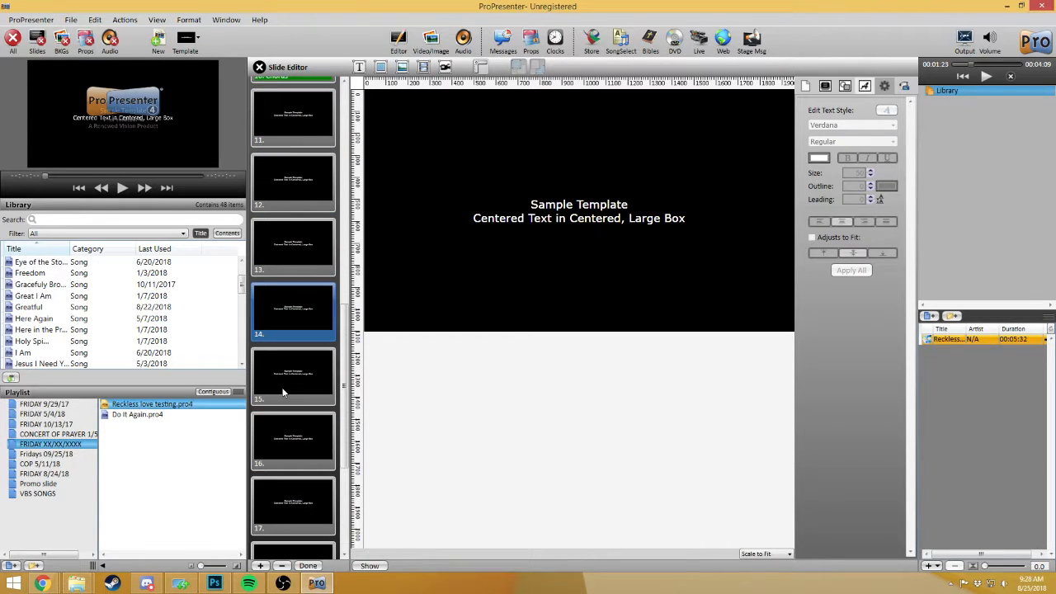
click(283, 391)
click(274, 452)
click(281, 505)
scroll(280, 505, down, 1)
click(279, 508)
scroll(280, 505, down, 2)
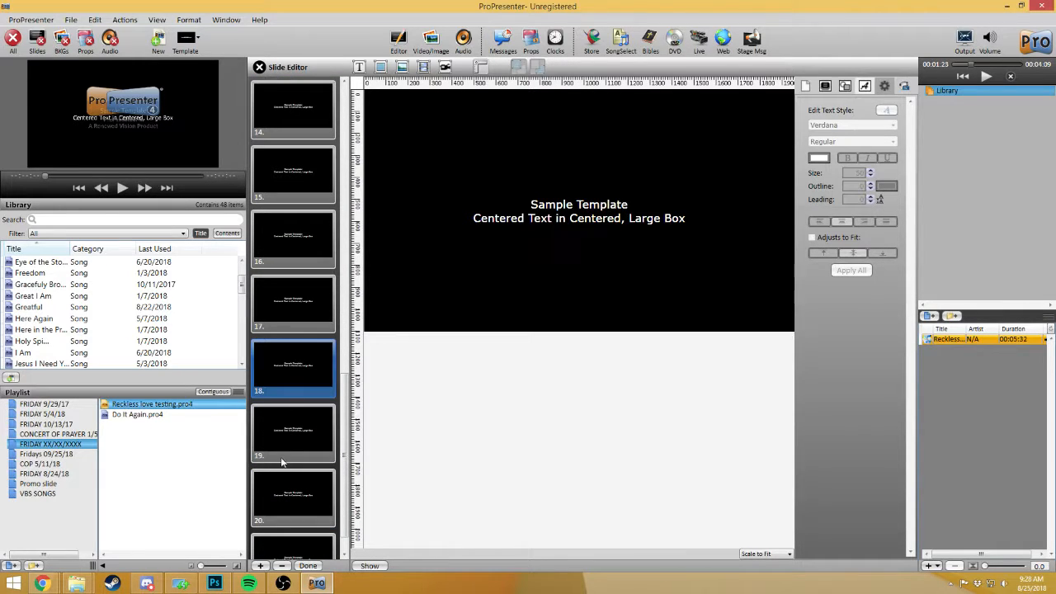
scroll(293, 231, up, 2)
scroll(283, 396, down, 3)
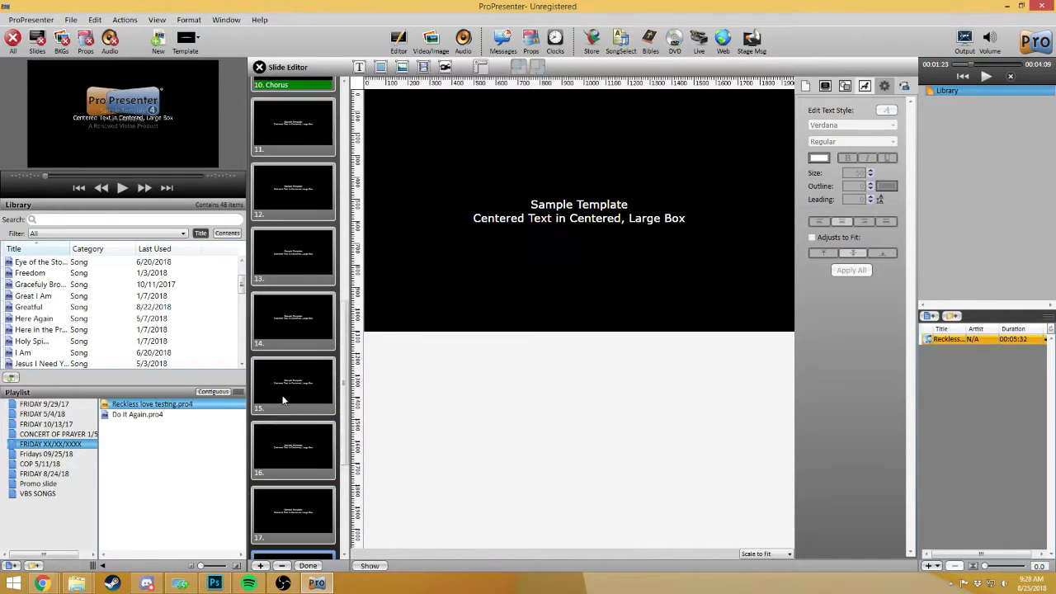
Delete two surplus template slides from the end section, removing slide 19 and the one that follows it.
right_click(282, 410)
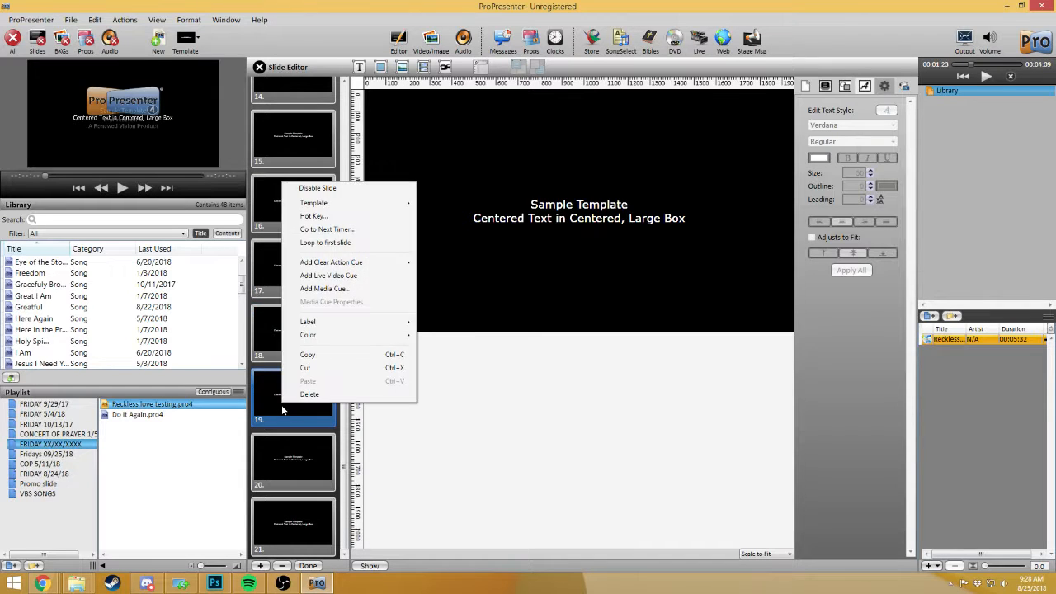
click(287, 412)
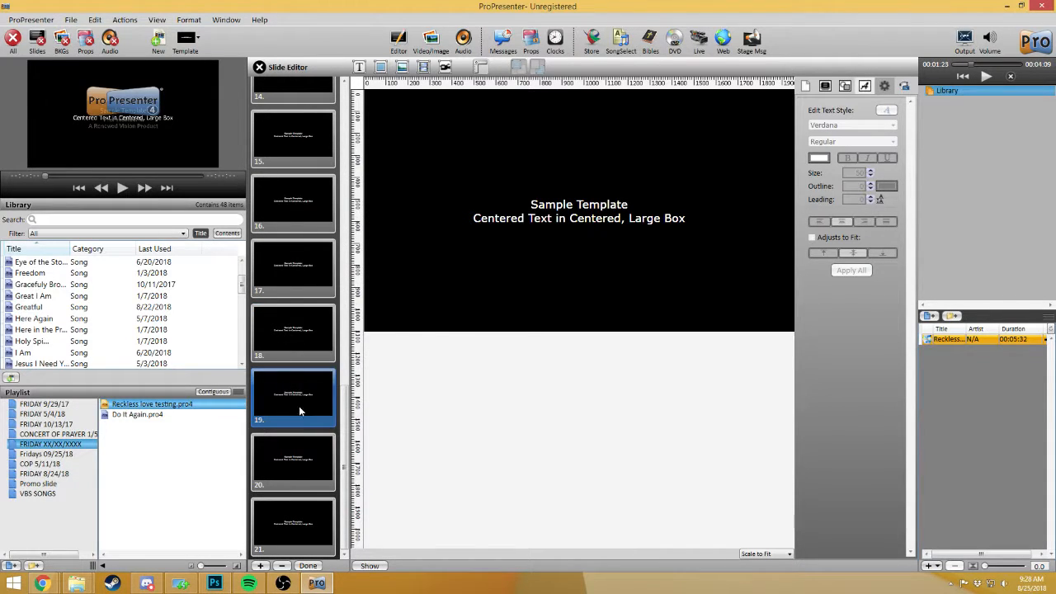
right_click(300, 410)
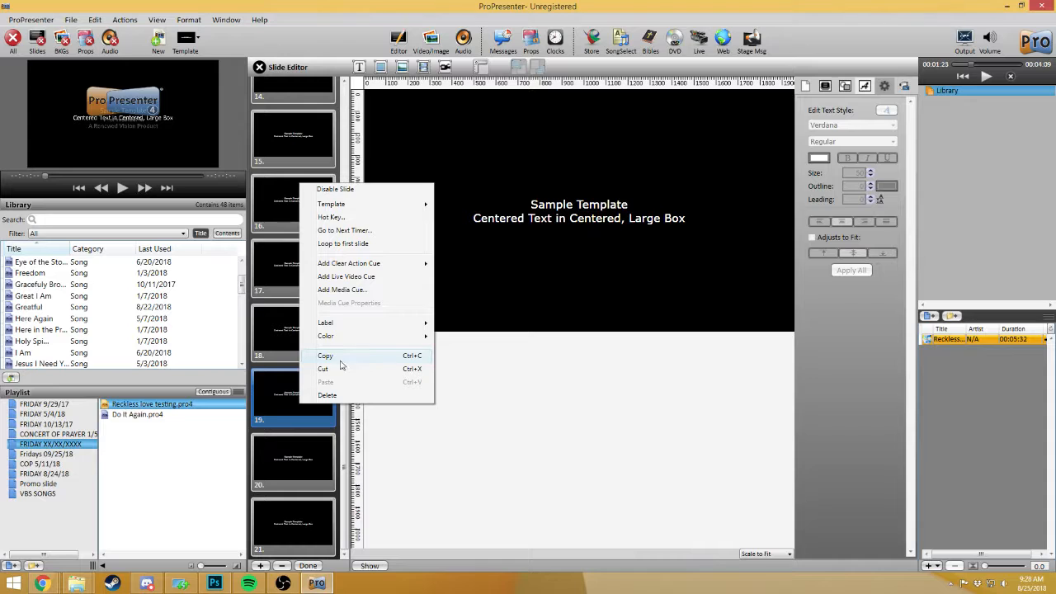
right_click(280, 408)
click(307, 397)
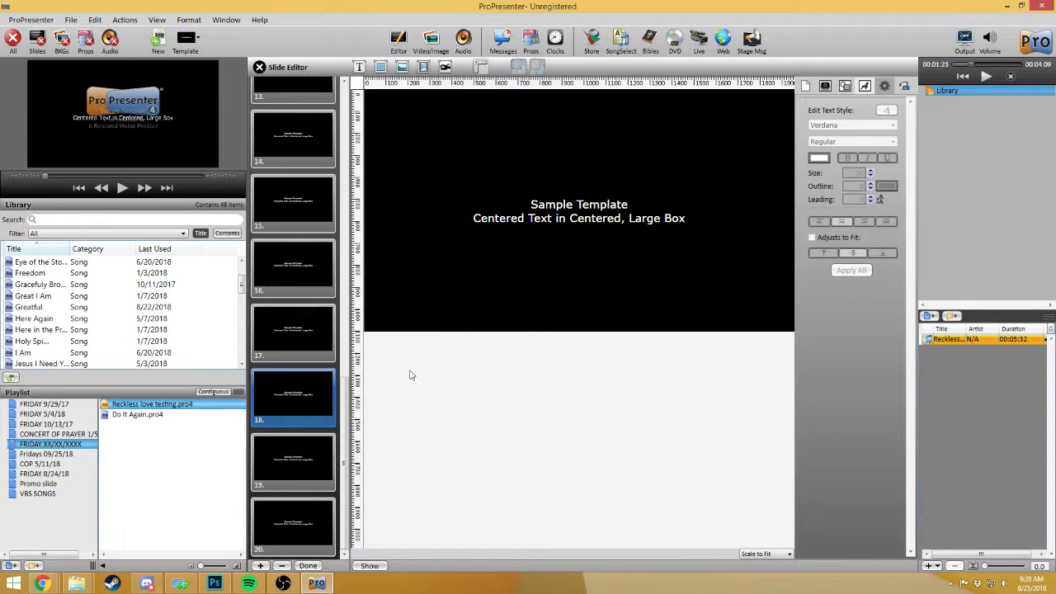
right_click(298, 438)
click(326, 405)
Clear the sample template text from the last slide, number 19.
click(284, 531)
right_click(284, 530)
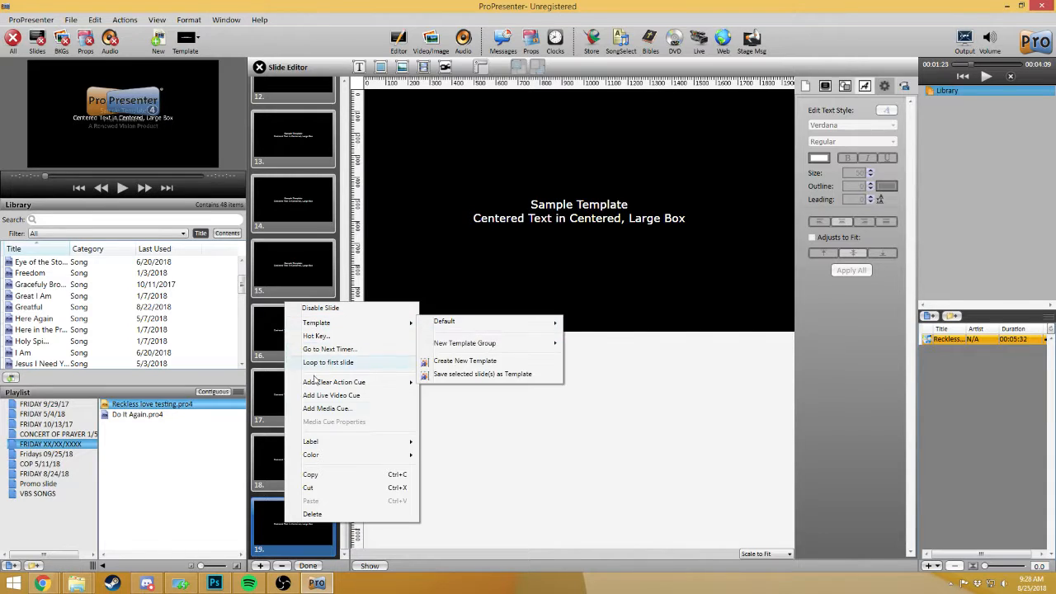
click(481, 363)
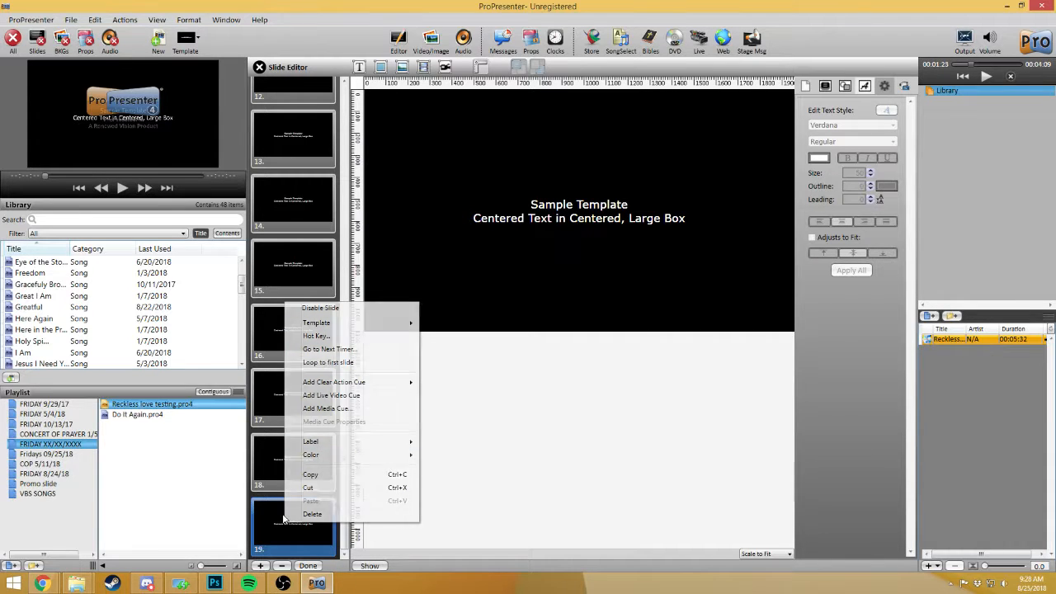
double_click(677, 239)
key(ctrl+a)
key(BackSpace)
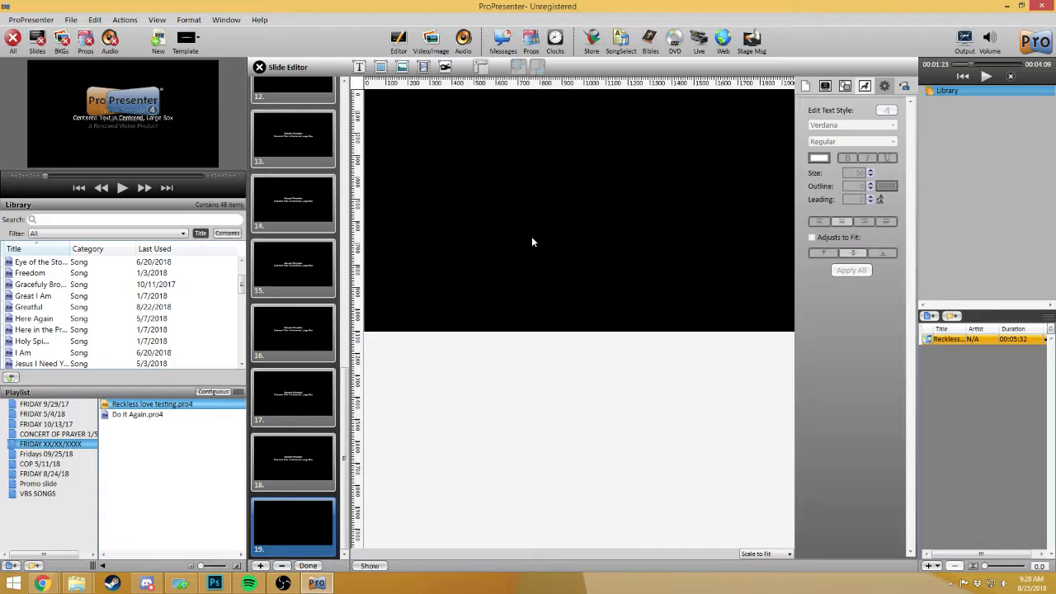
Leave slide editing with the audio bin hidden, and open Reckless love testing from the library to view its slides.
click(259, 67)
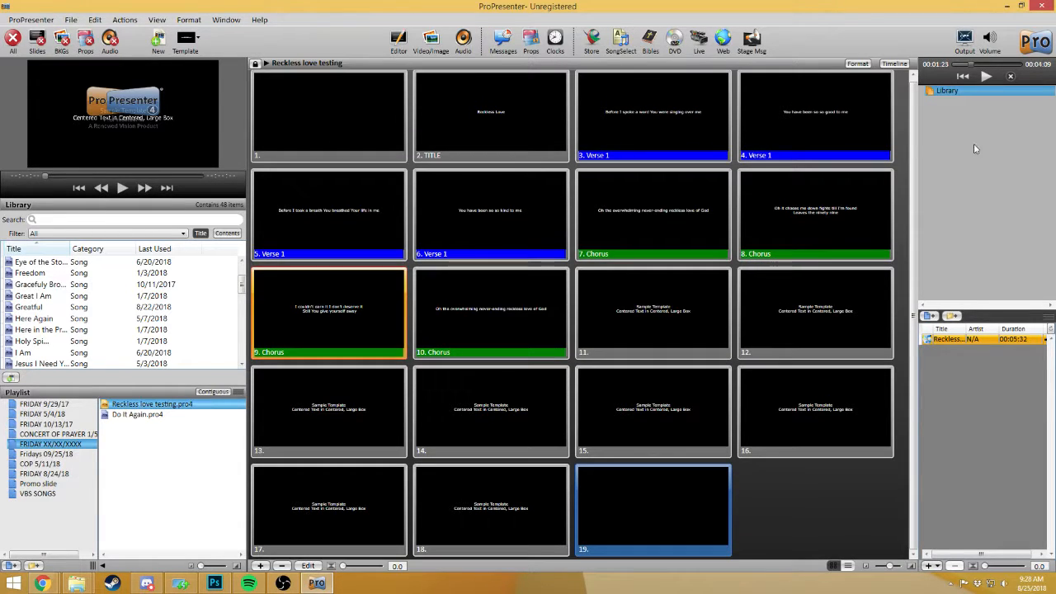
click(465, 51)
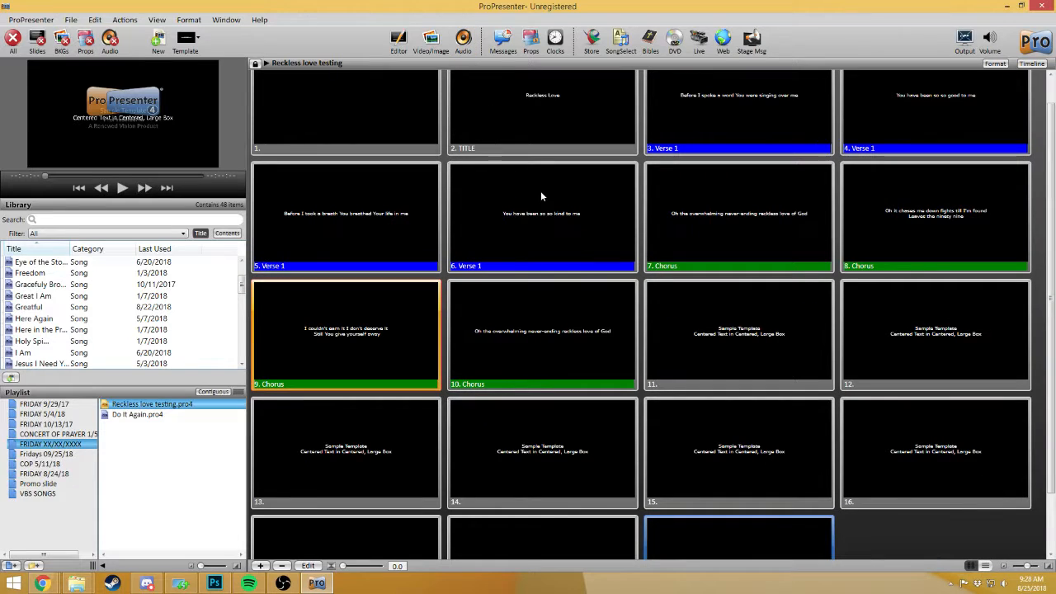
scroll(53, 332, down, 5)
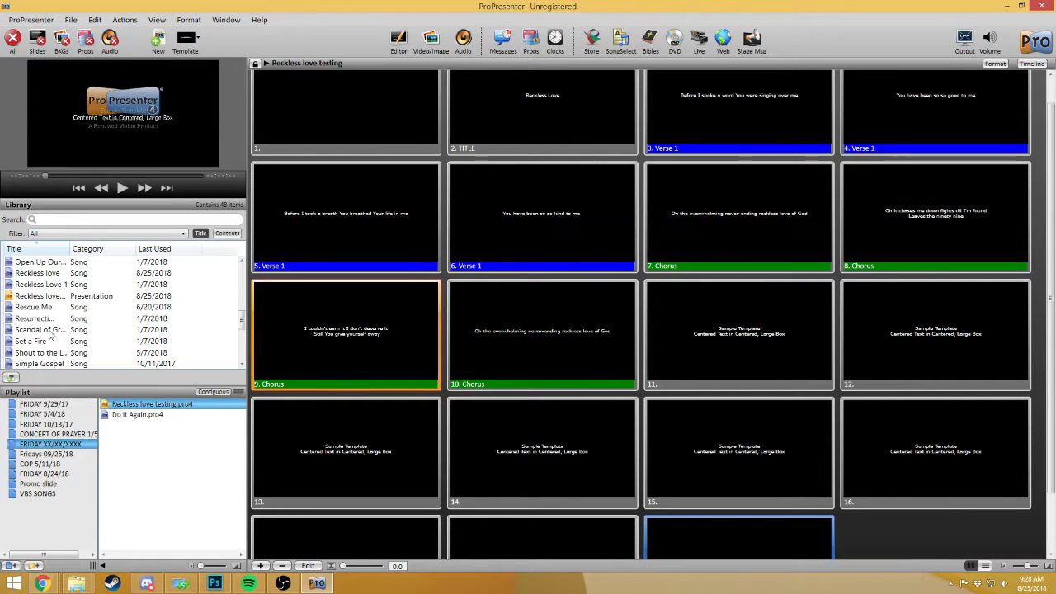
click(42, 295)
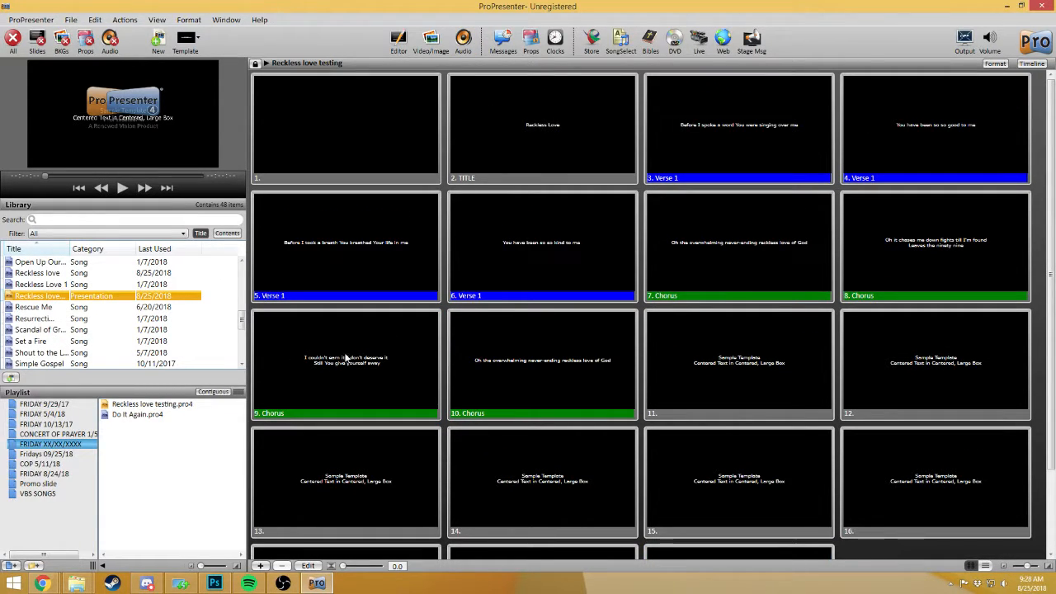
scroll(799, 249, down, 3)
scroll(799, 249, up, 3)
Search the library for "rec" and open Reckless Love 1 to examine its verse, chorus and bridge slides.
click(90, 219)
text(rec)
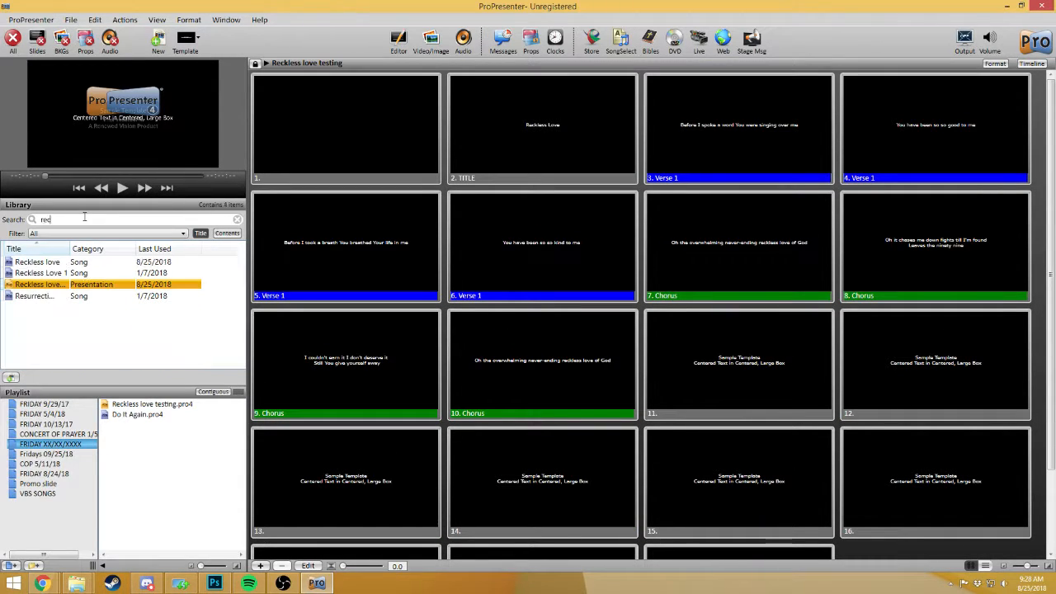
click(40, 273)
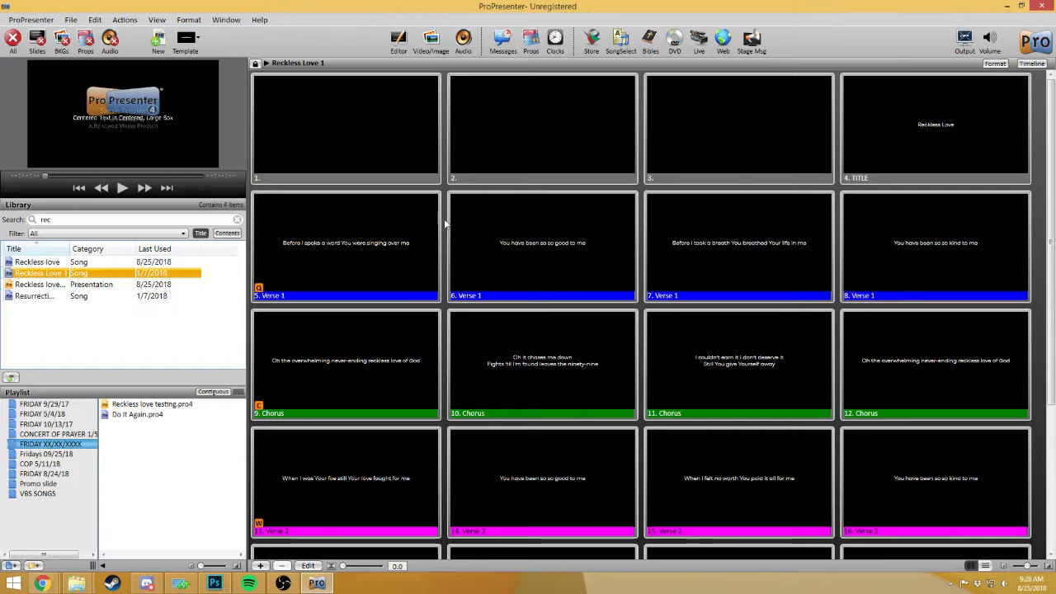
click(720, 172)
scroll(751, 264, down, 3)
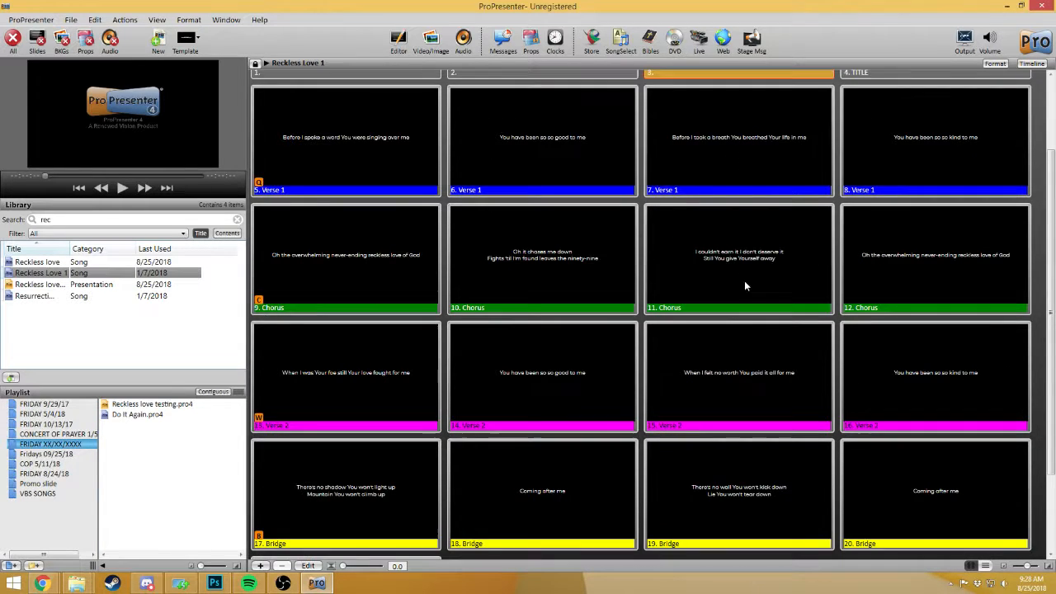
Delete the second blank slide at the start of Reckless Love 1, with the first blank slide shown live.
scroll(750, 292, up, 3)
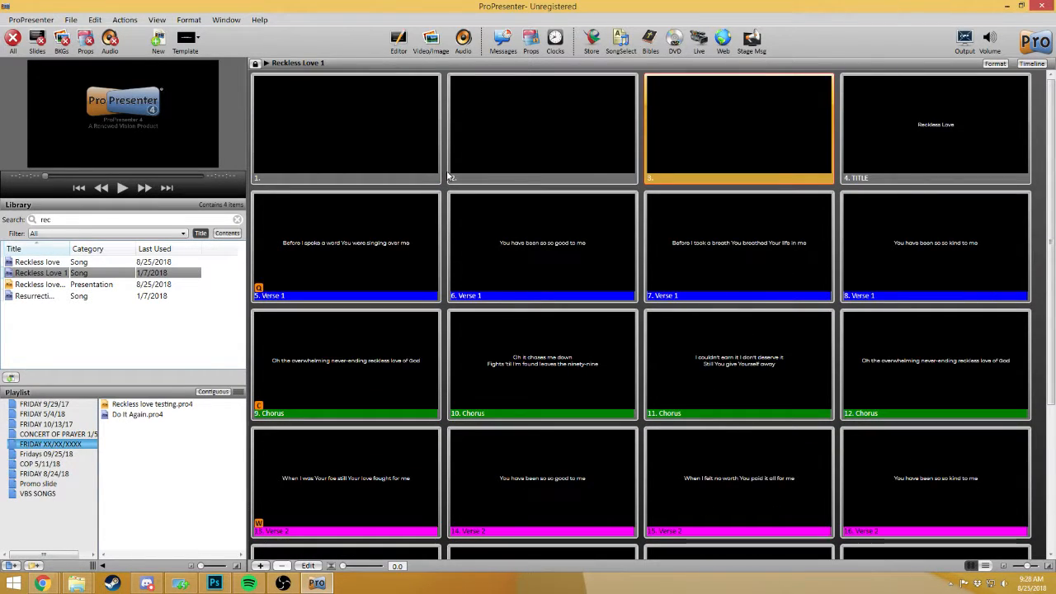
click(378, 174)
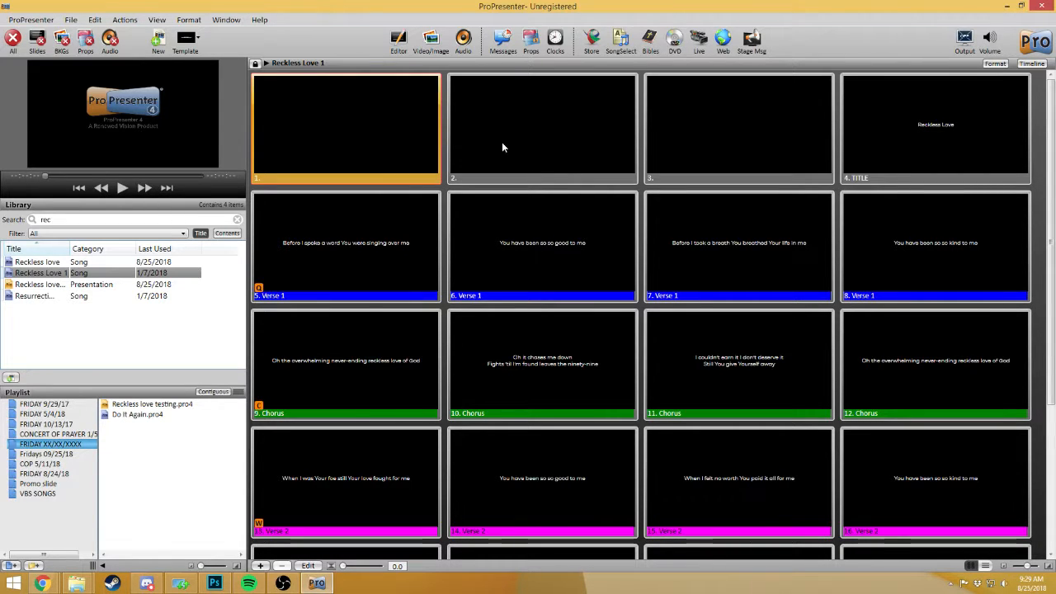
right_click(564, 142)
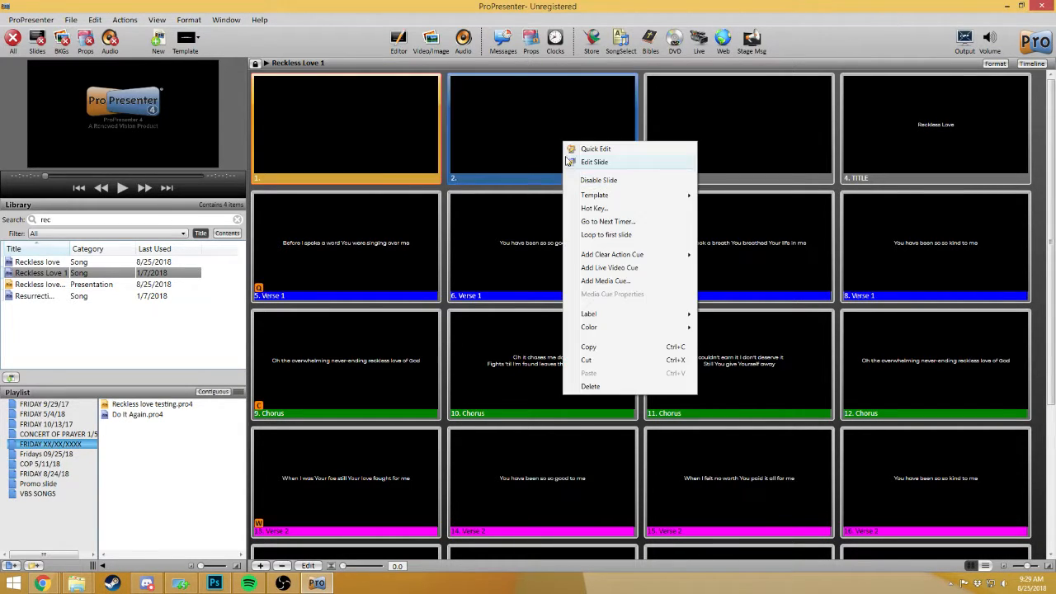
click(606, 386)
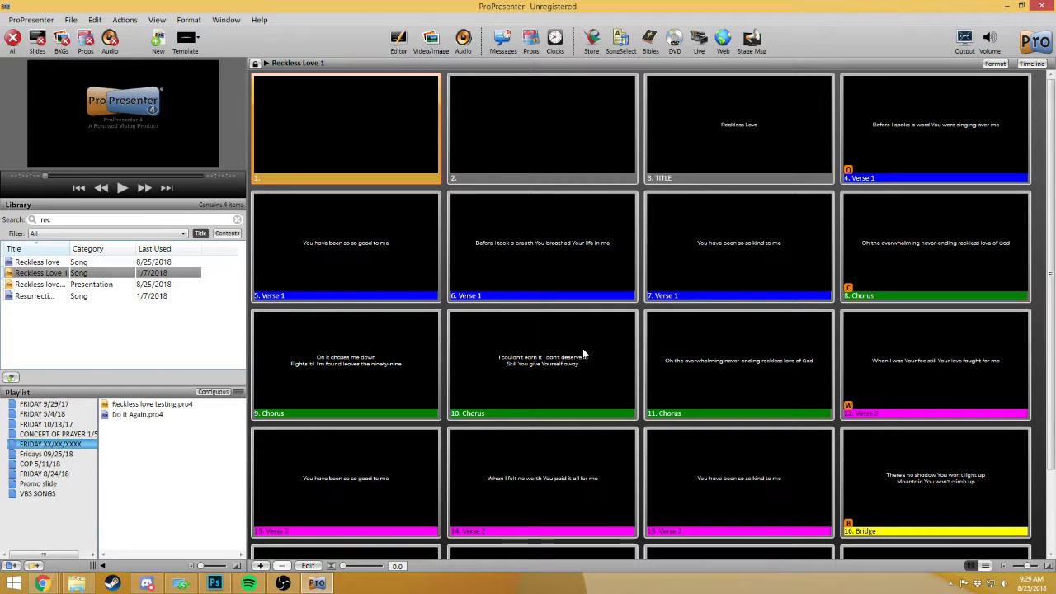
Show the first Verse 1 slide live, and return the output to the blank opening slides, ending on slide 1.
click(940, 138)
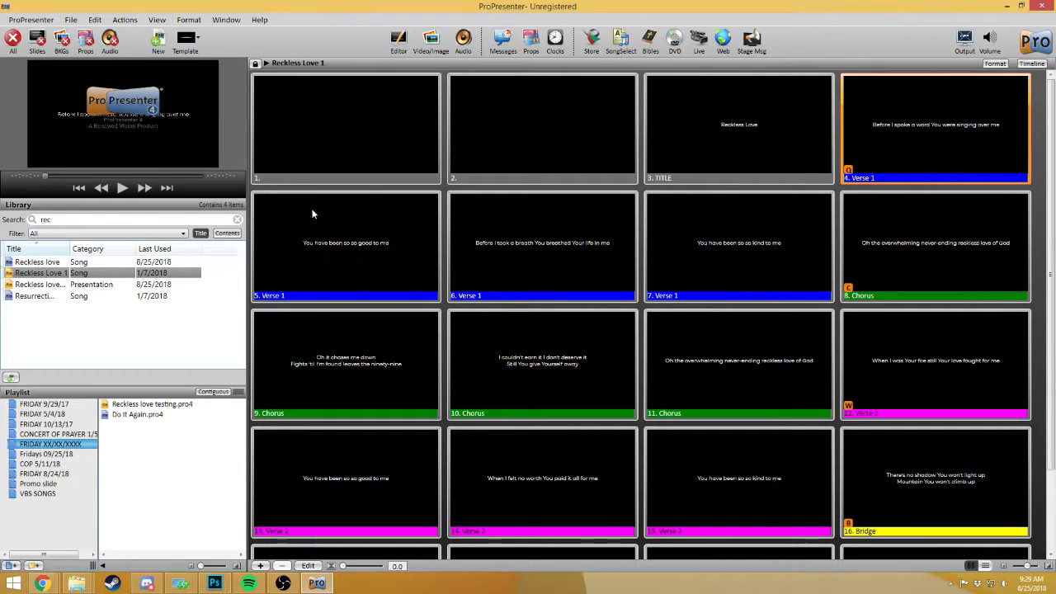
click(570, 160)
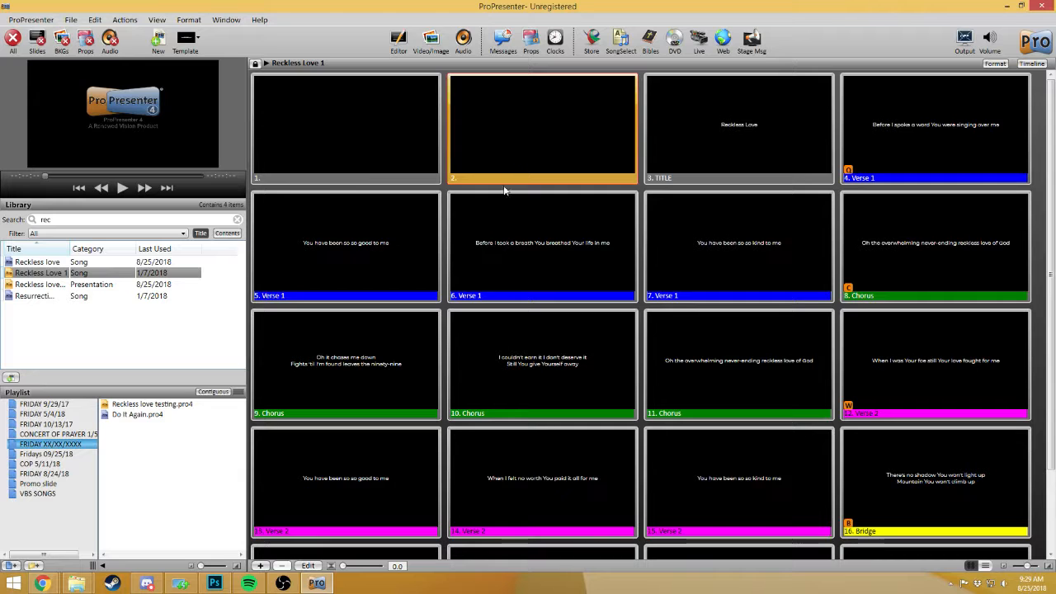
right_click(354, 175)
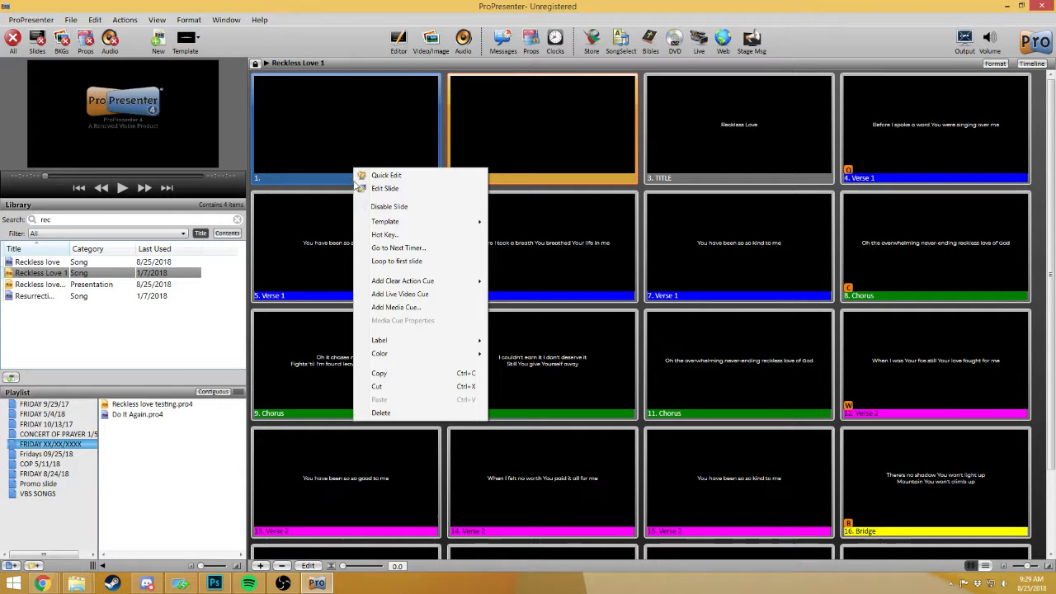
click(379, 65)
scroll(426, 311, down, 3)
scroll(486, 314, up, 3)
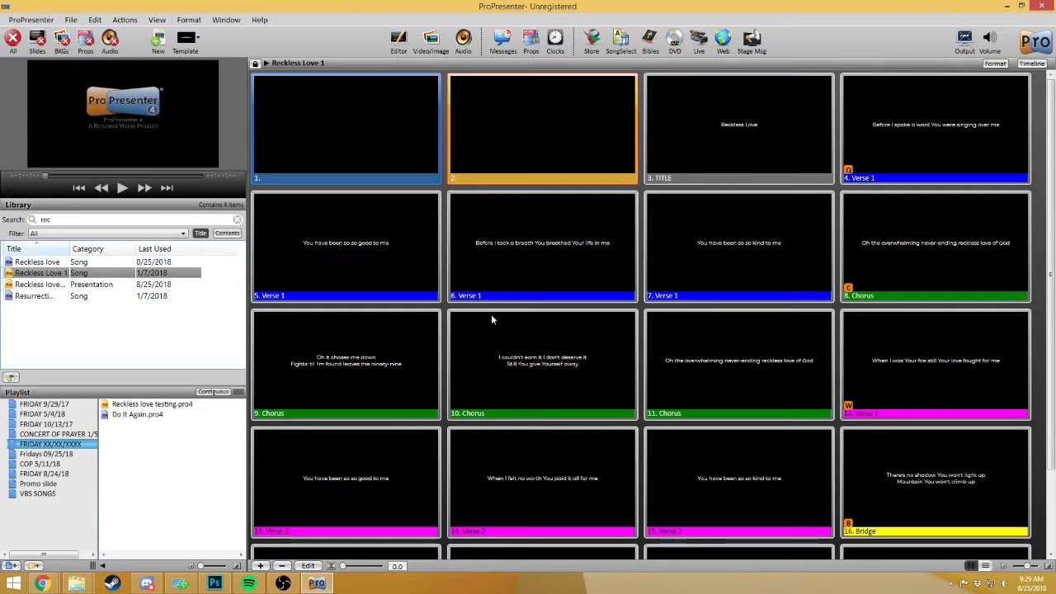
click(541, 147)
key(Left)
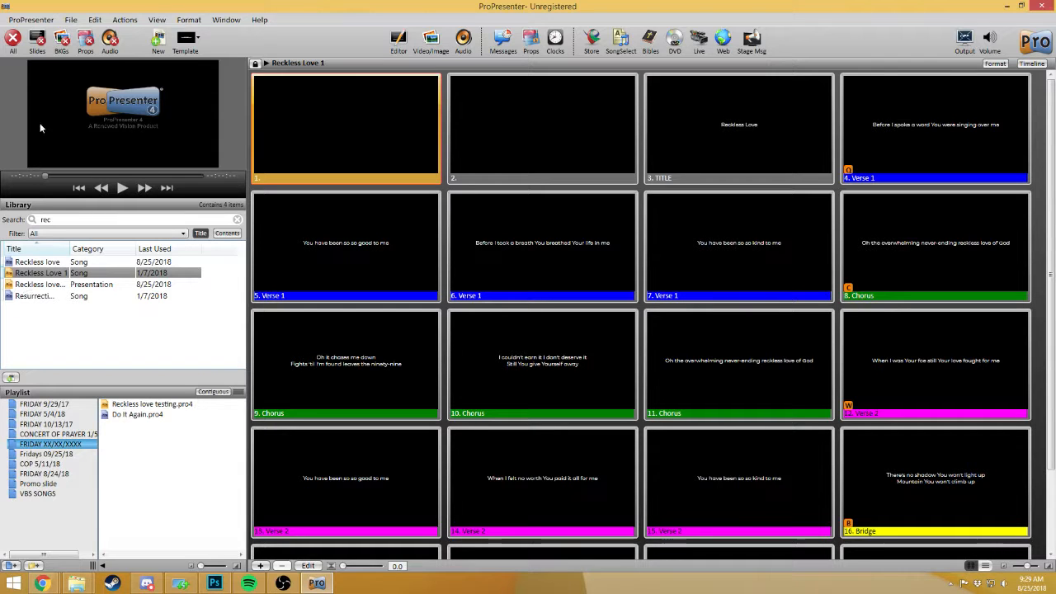
Bring up the file saving and export commands for Reckless Love 1.
click(75, 22)
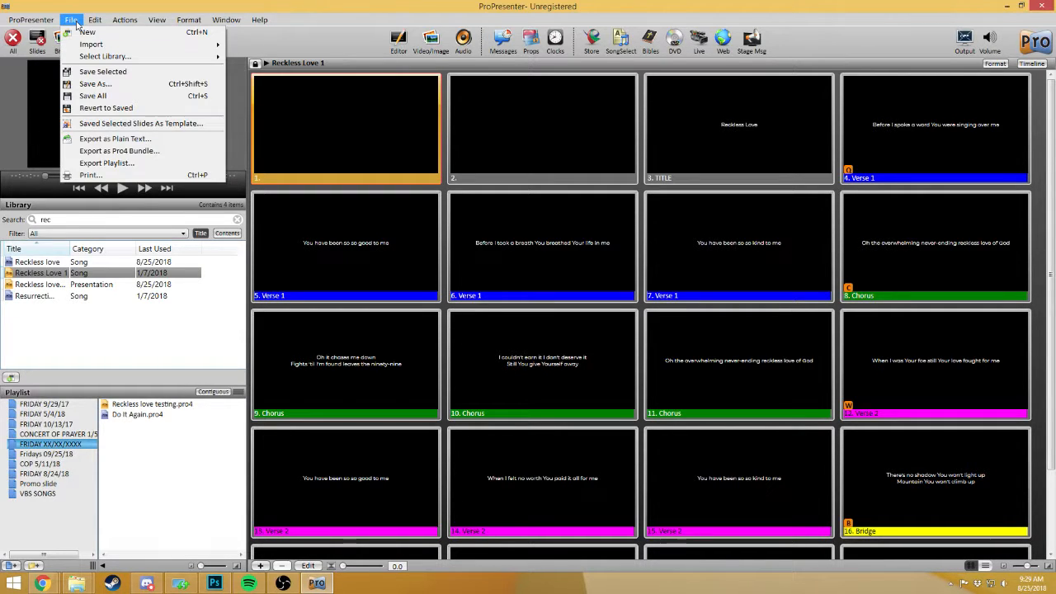